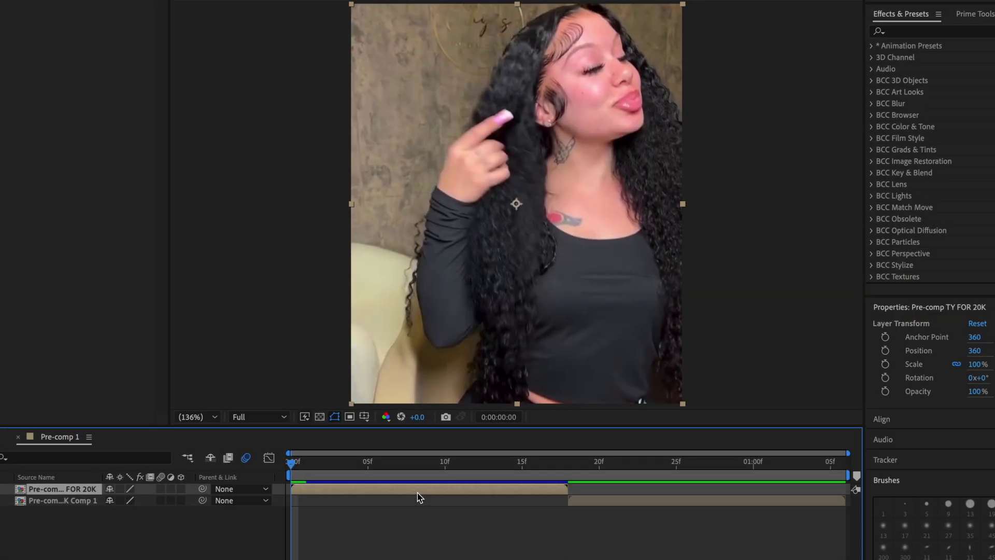
Search the effects for "motion" and apply Motion Tile to the first clip's layer
click(968, 25)
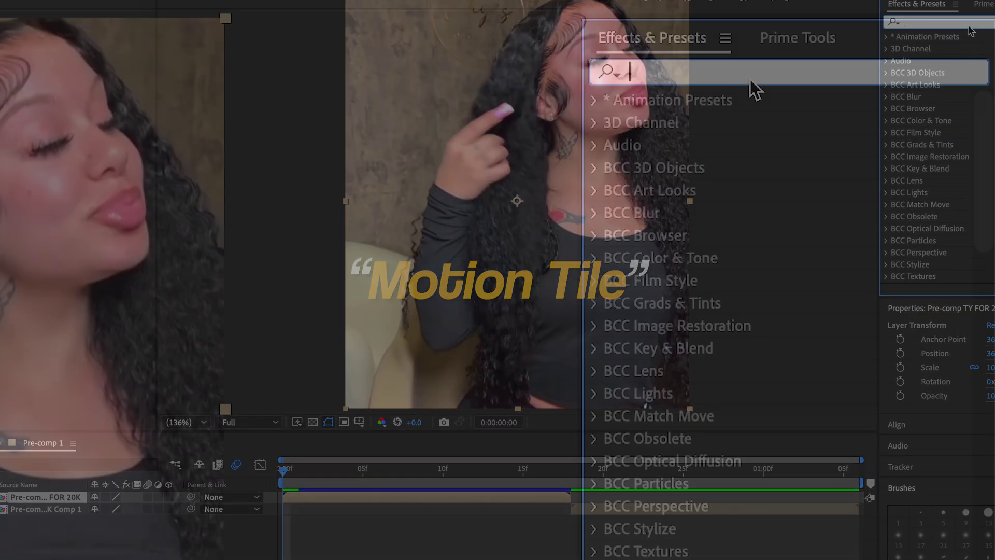
text(motion)
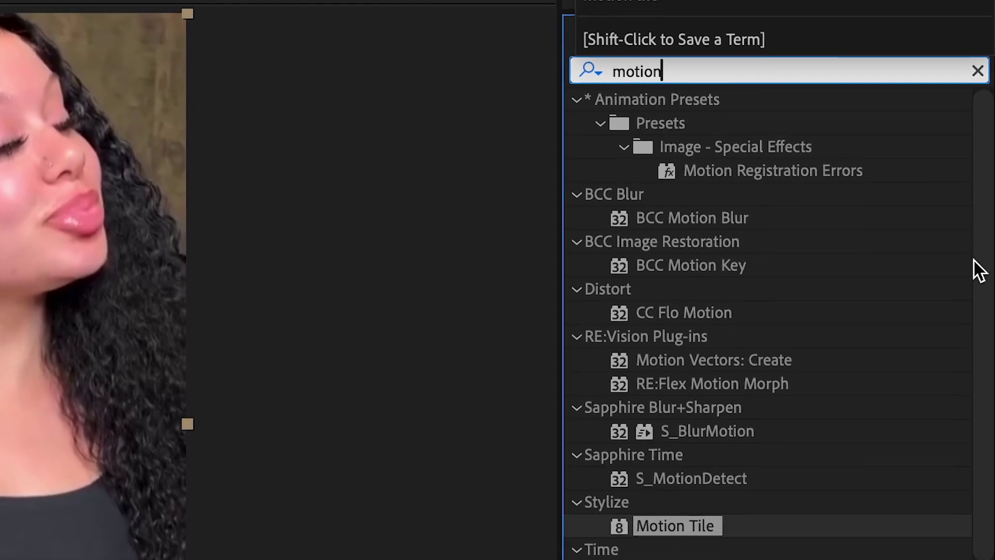
double_click(702, 523)
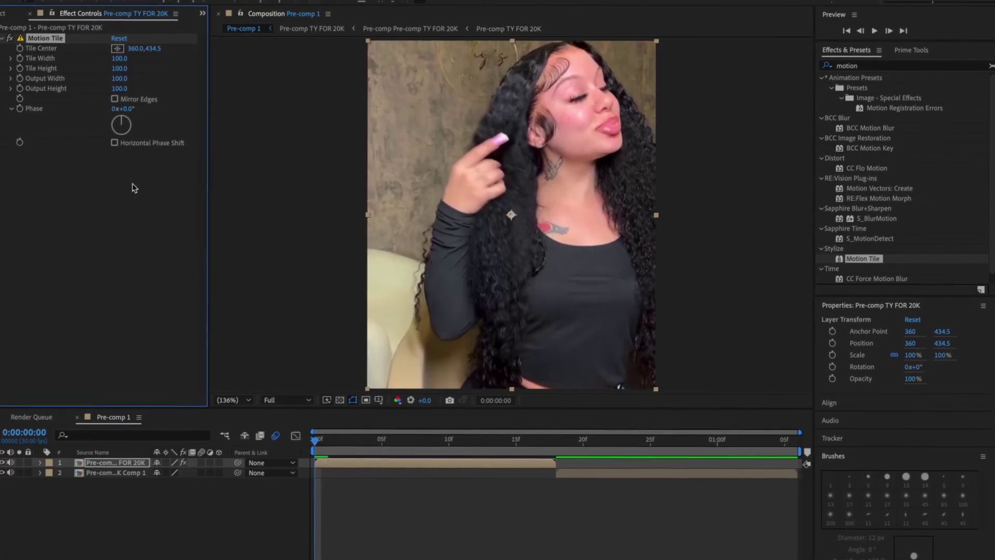
Set Motion Tile's output width and height to 300 with Mirror Edges enabled, and copy the effect to the second layer
click(119, 79)
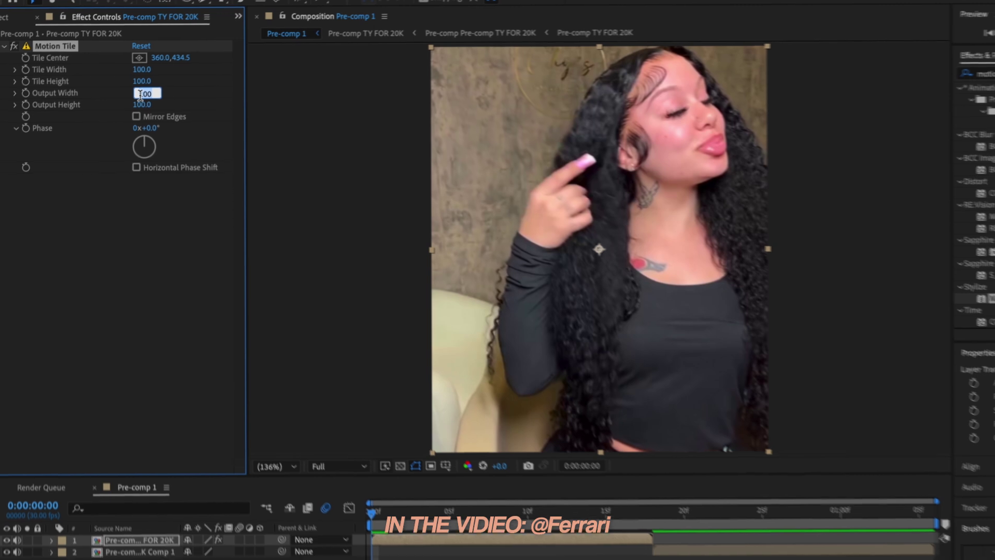
text(300)
click(140, 104)
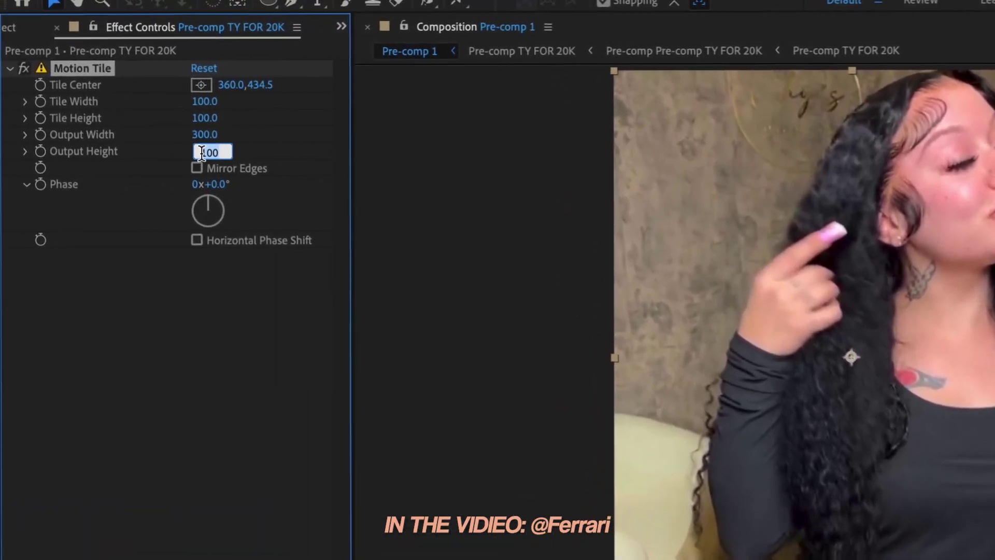
text(300)
key(Return)
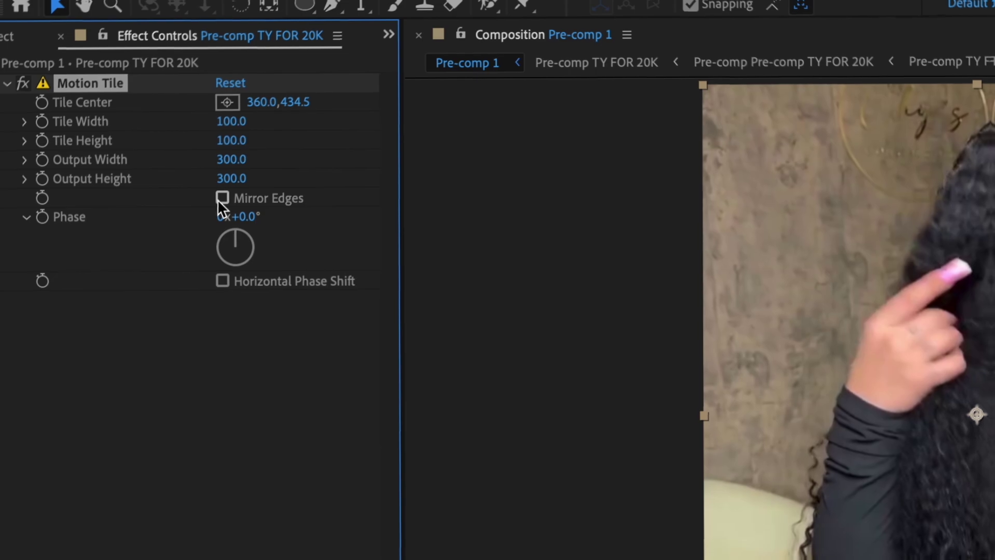
click(222, 200)
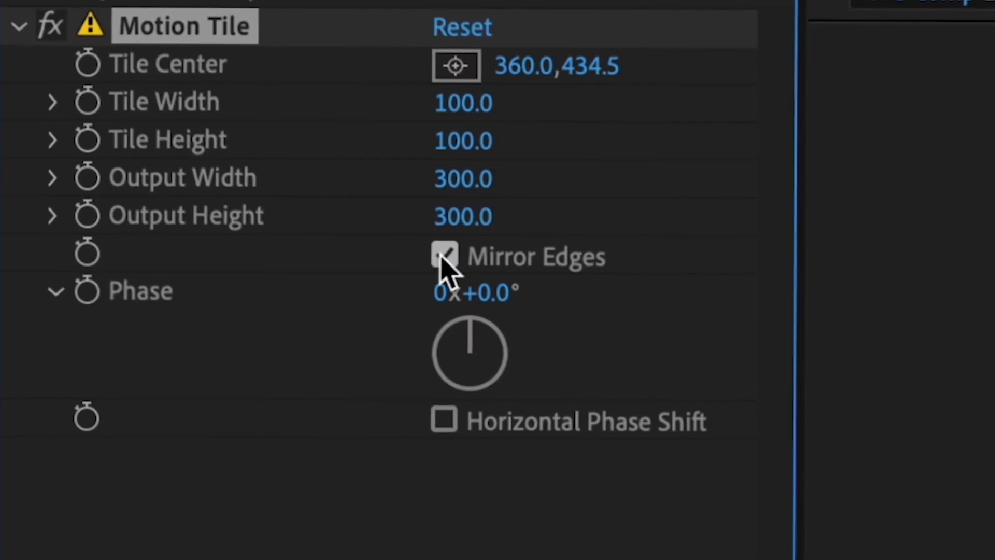
key(ctrl+c)
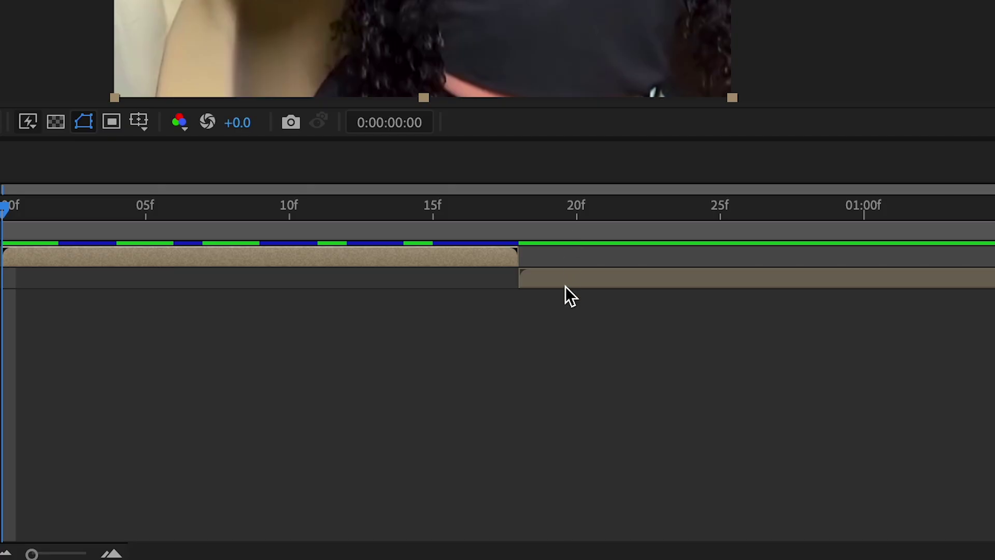
key(ctrl+v)
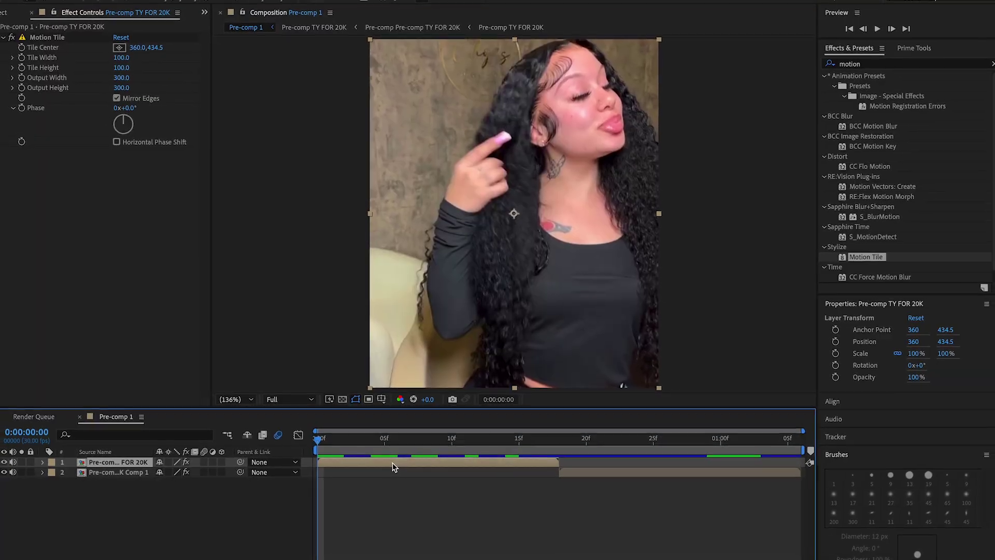
Reveal the first layer's Position and separate it into X and Y dimensions
key(p)
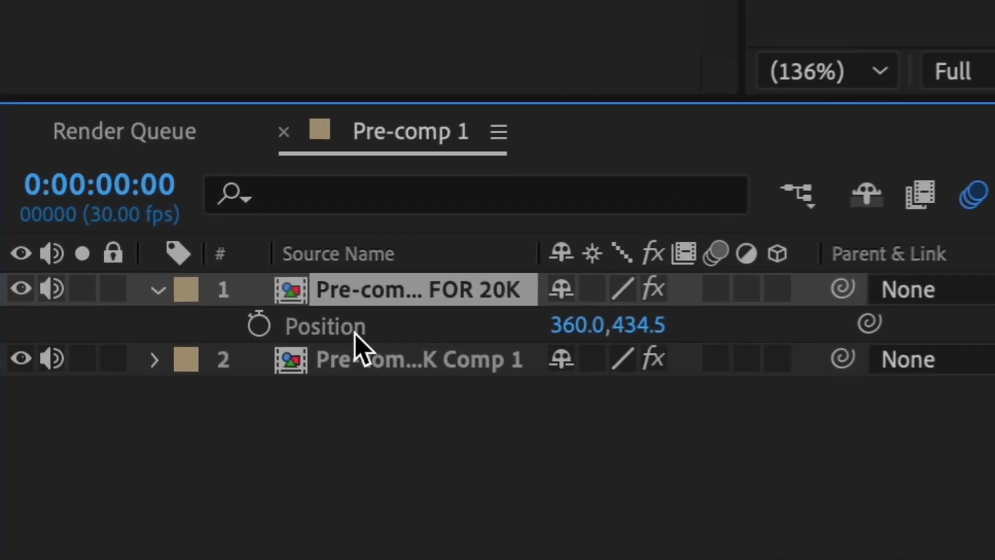
right_click(224, 305)
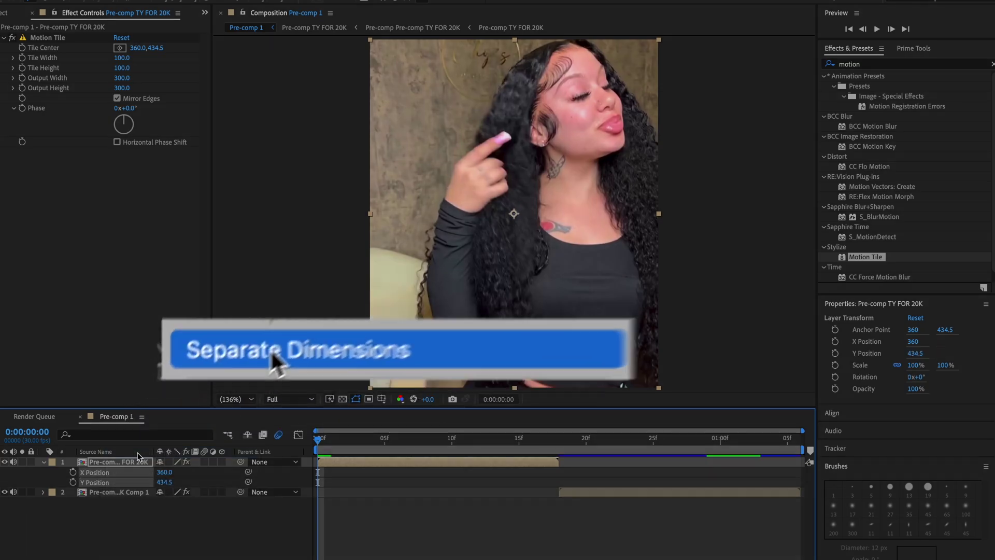
click(138, 454)
Keyframe the first layer's X Position from 360 at frame 0 to 807 at frame 17
drag(346, 444, 479, 444)
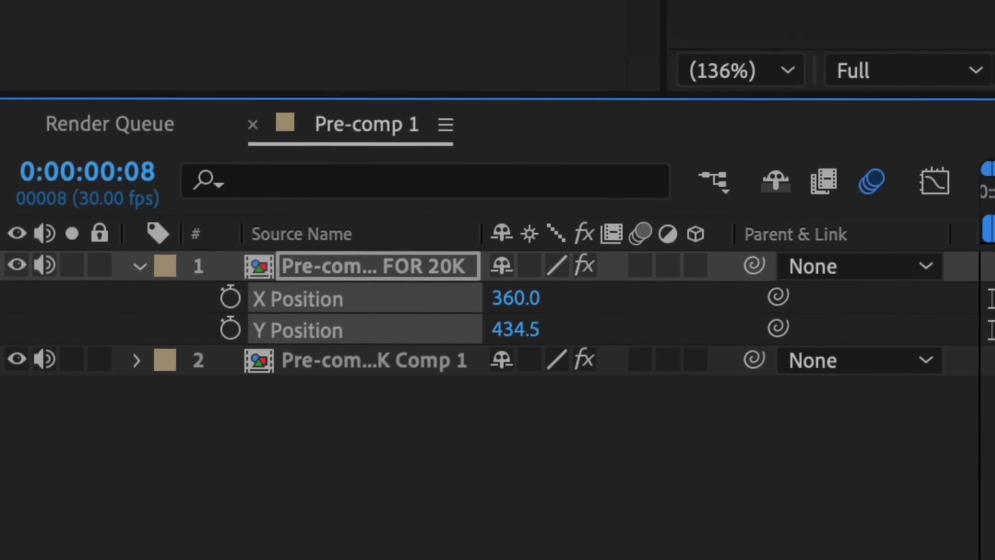
drag(994, 173, 993, 174)
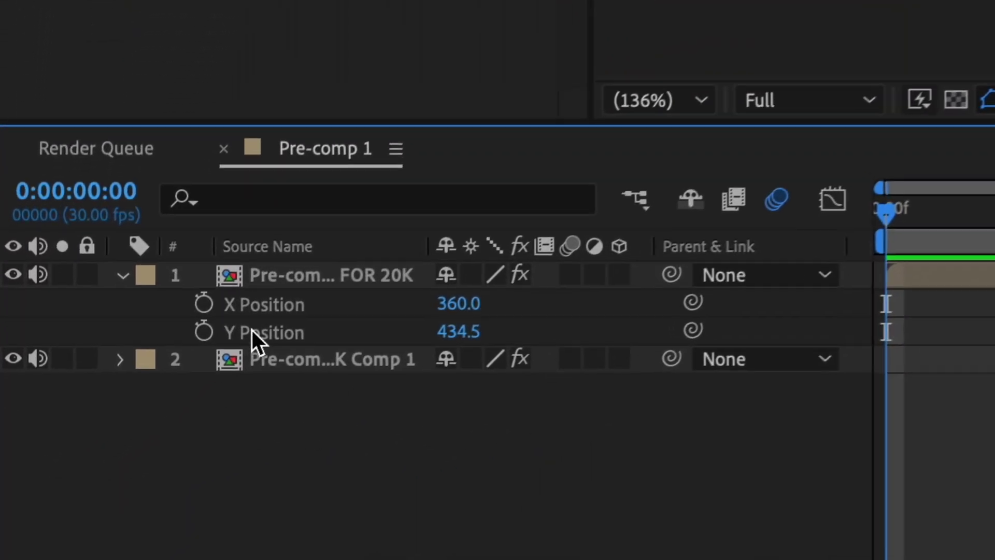
click(152, 369)
drag(941, 192, 503, 195)
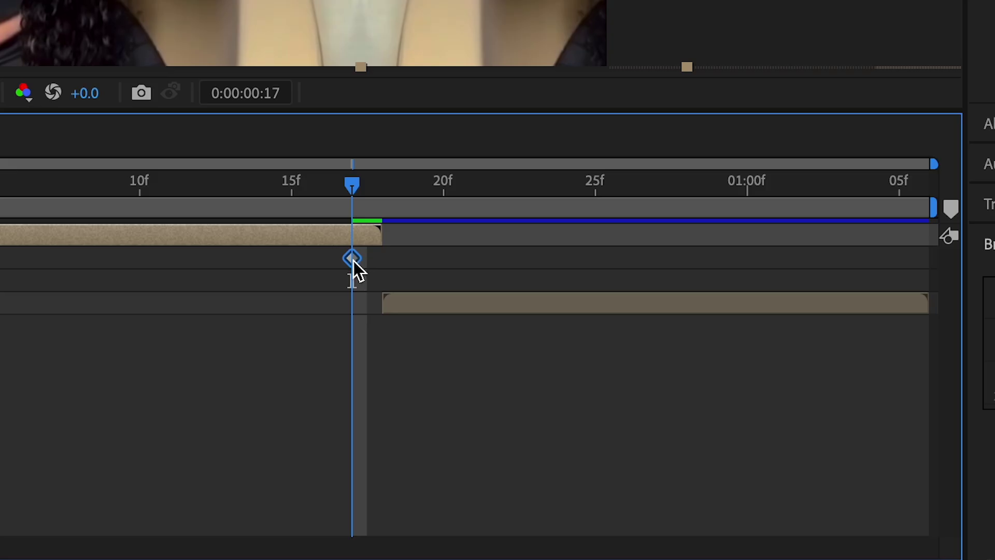
Apply Easy Ease to the first layer's X Position keyframes
right_click(761, 298)
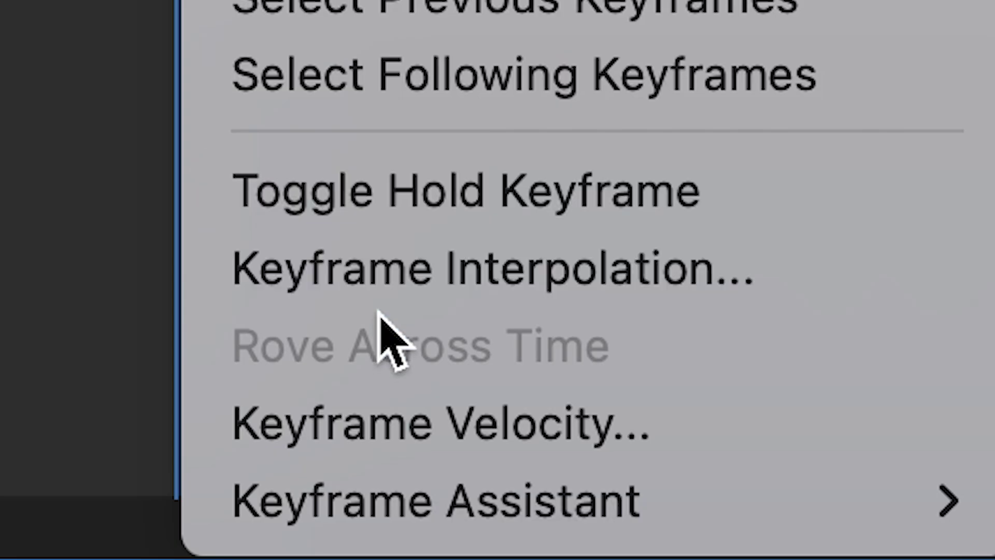
mouse_move(421, 526)
click(459, 265)
Shape the first layer's X Position graph to start slowly and finish steeply, and enable the layer's motion blur
click(470, 290)
click(511, 274)
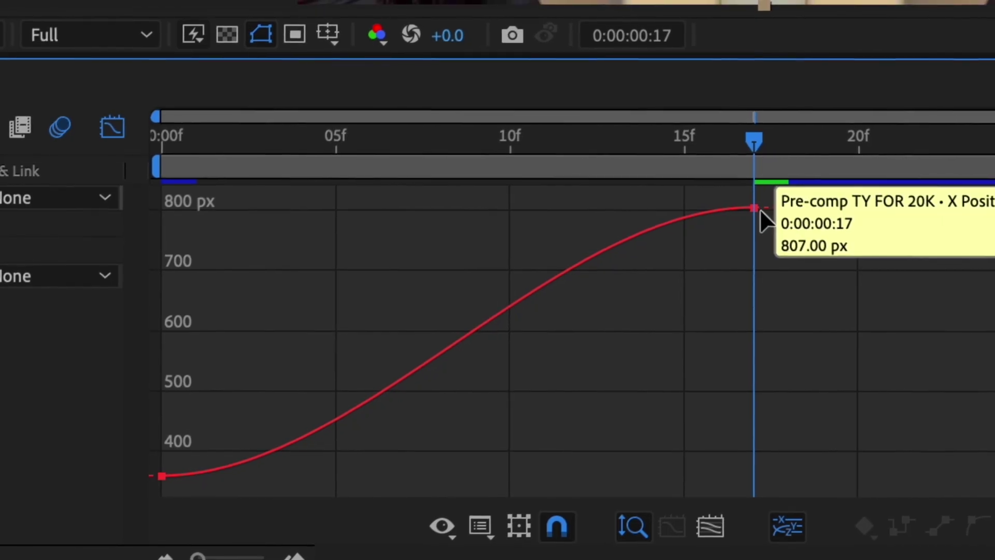
click(758, 207)
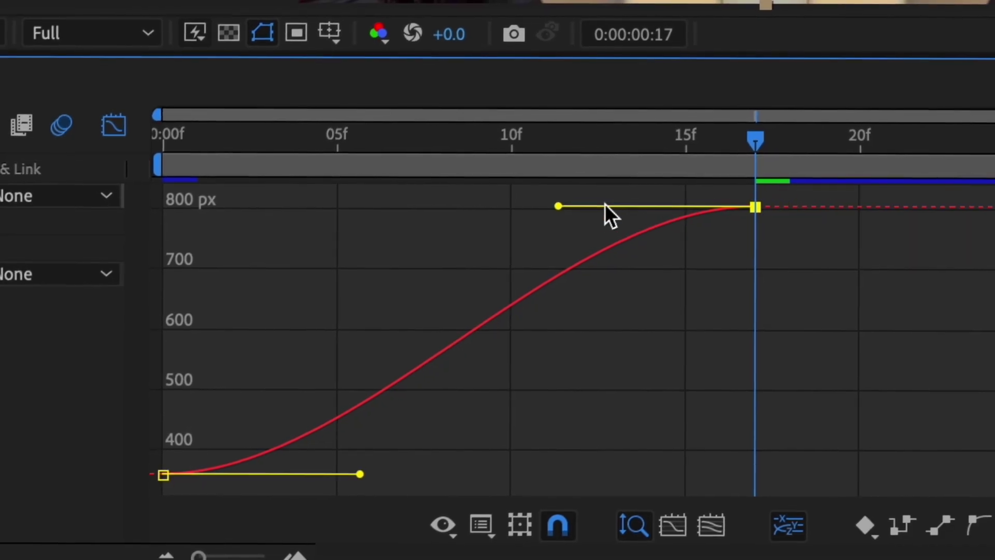
drag(559, 209, 715, 402)
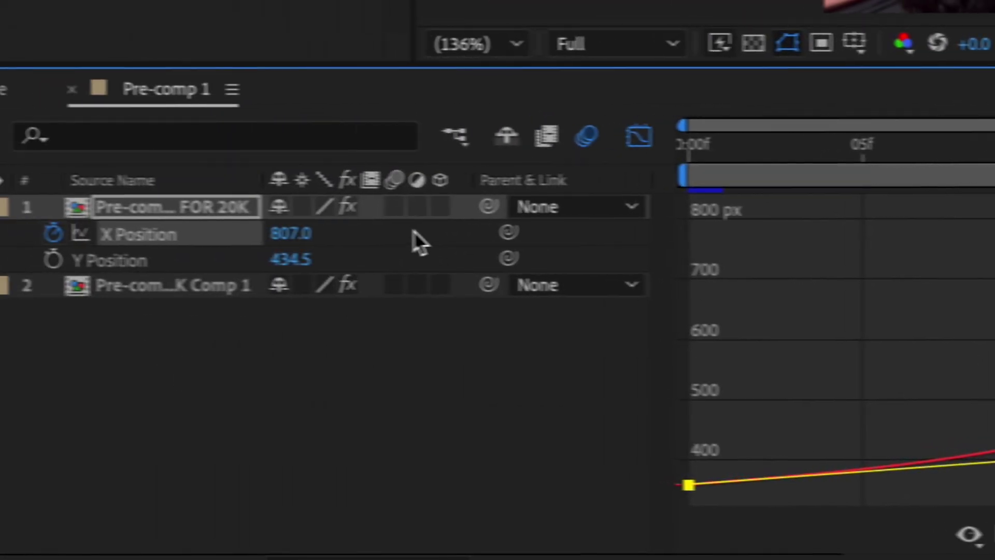
click(639, 137)
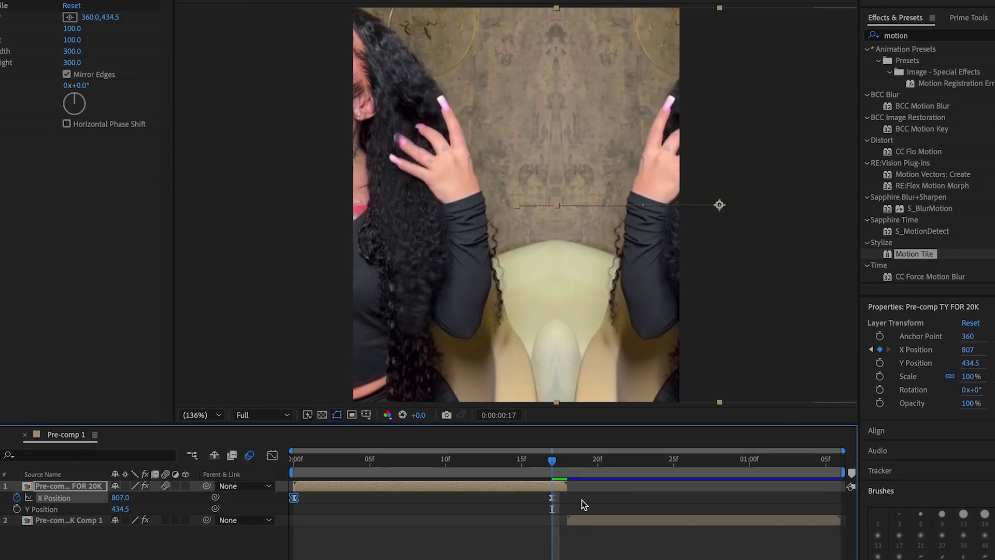
Move the last X Position keyframe of the first layer to frame 18 at the clip's end and preview the movement
drag(552, 496, 564, 497)
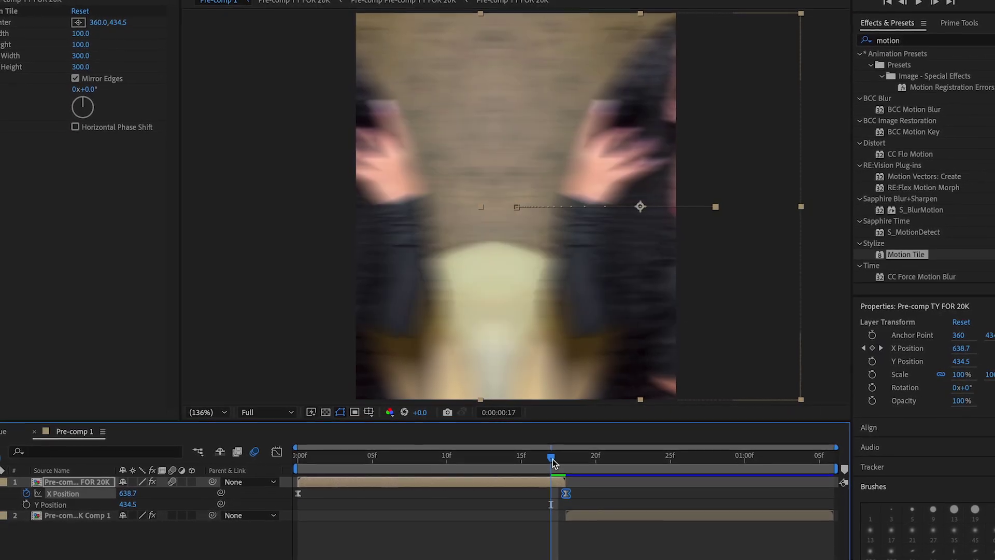
key(space)
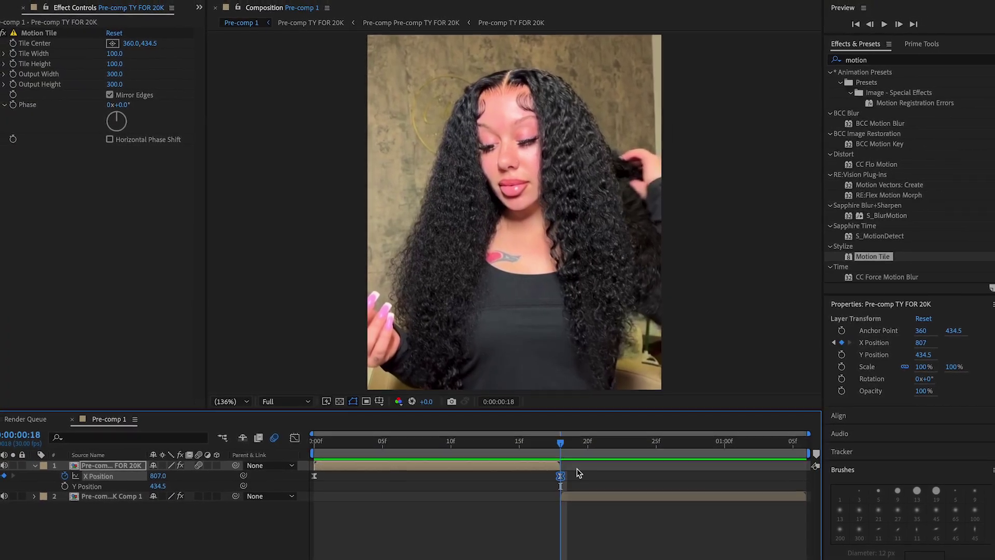
Reveal the second layer's Position and separate it into X and Y dimensions
click(600, 499)
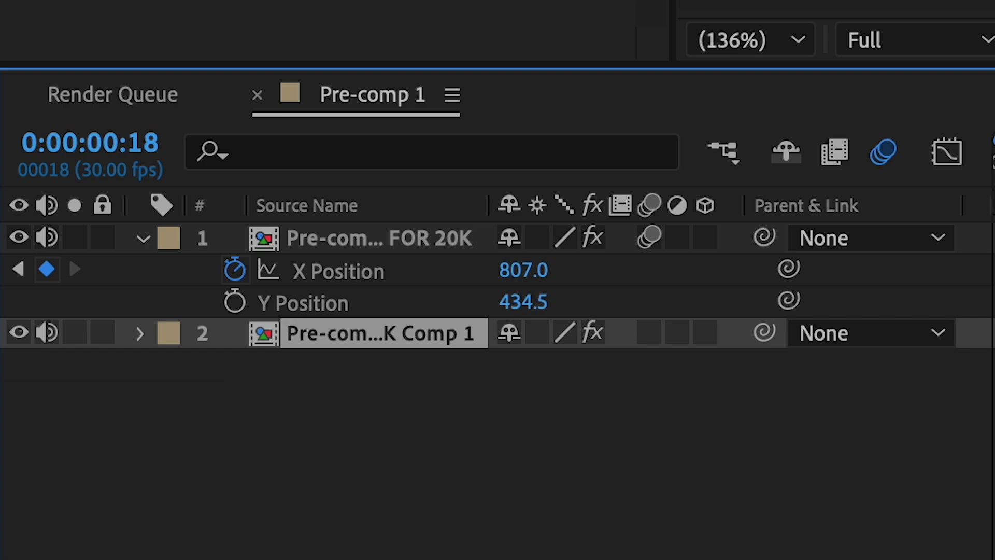
key(p)
right_click(101, 506)
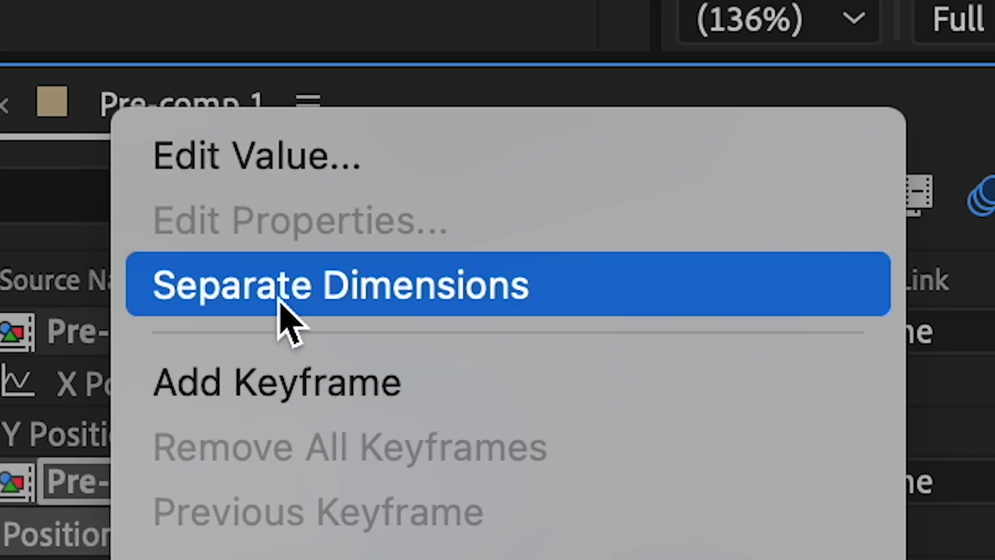
click(433, 209)
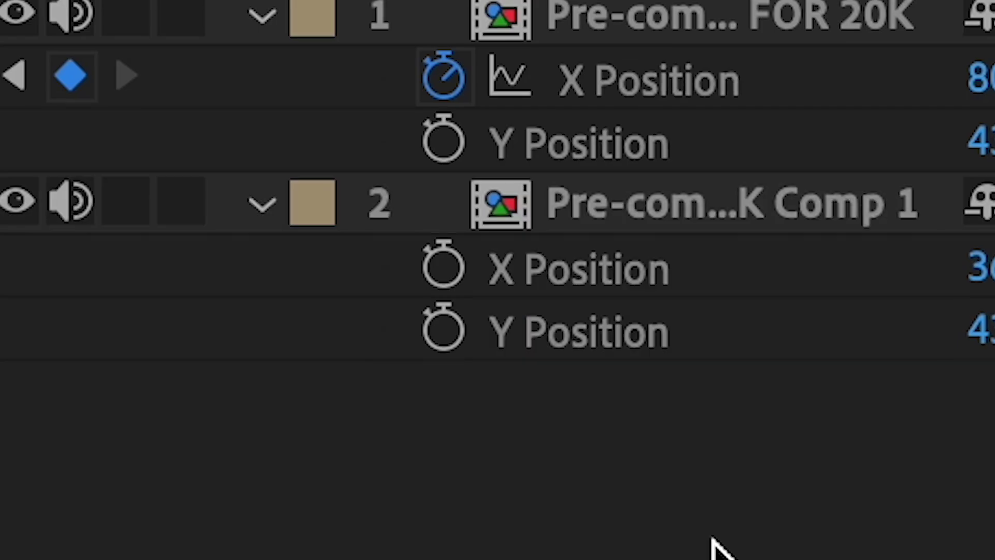
Keyframe the second layer's X Position from left of the frame at frame 18 to 360 at the clip's end, and preview it
click(439, 269)
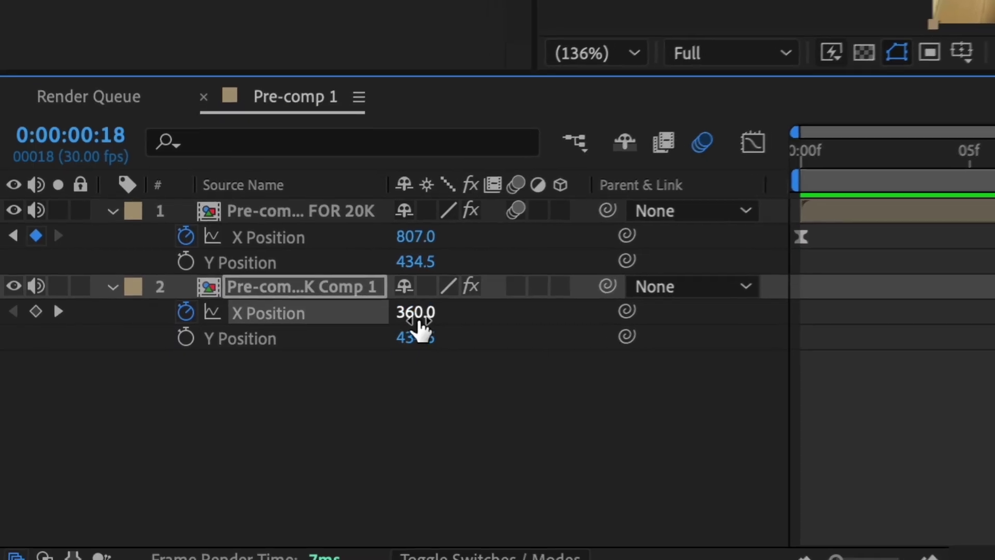
drag(494, 304, 705, 233)
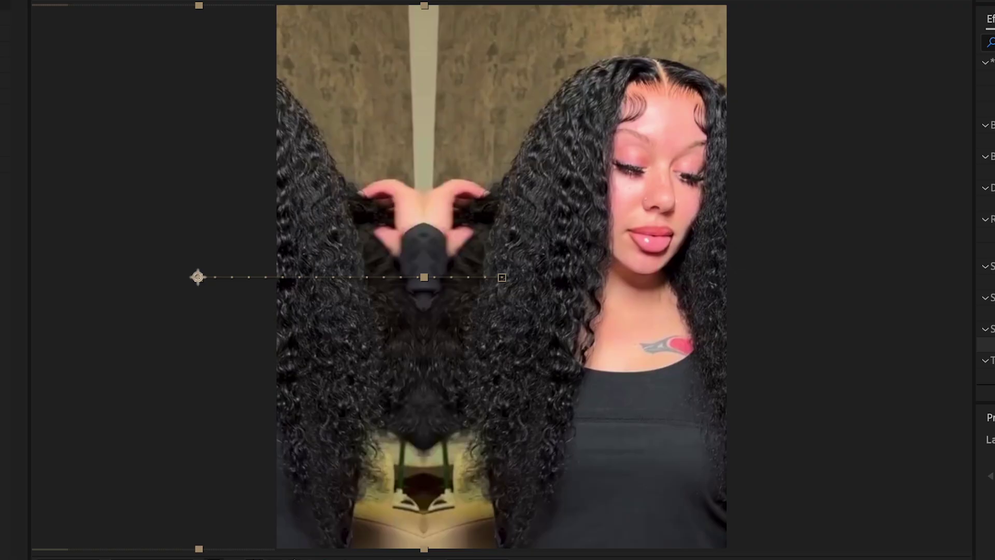
key(space)
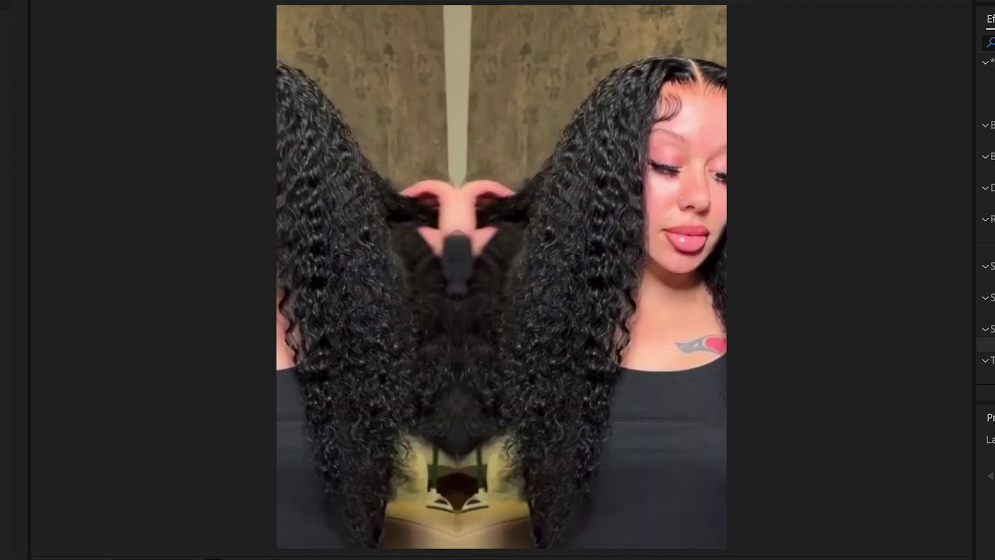
key(space)
Apply Easy Ease to both X Position keyframes of the second layer
drag(196, 405, 795, 310)
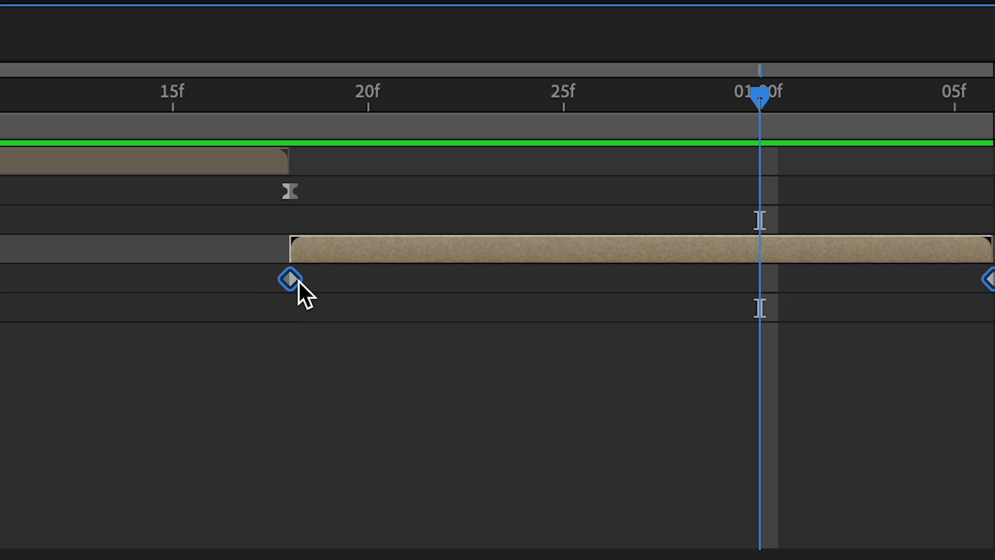
right_click(300, 281)
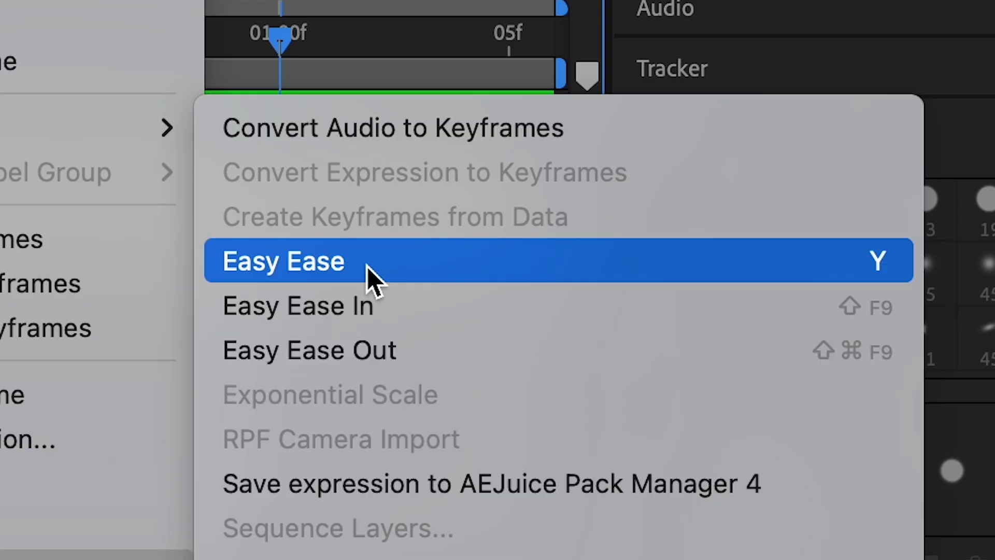
click(367, 266)
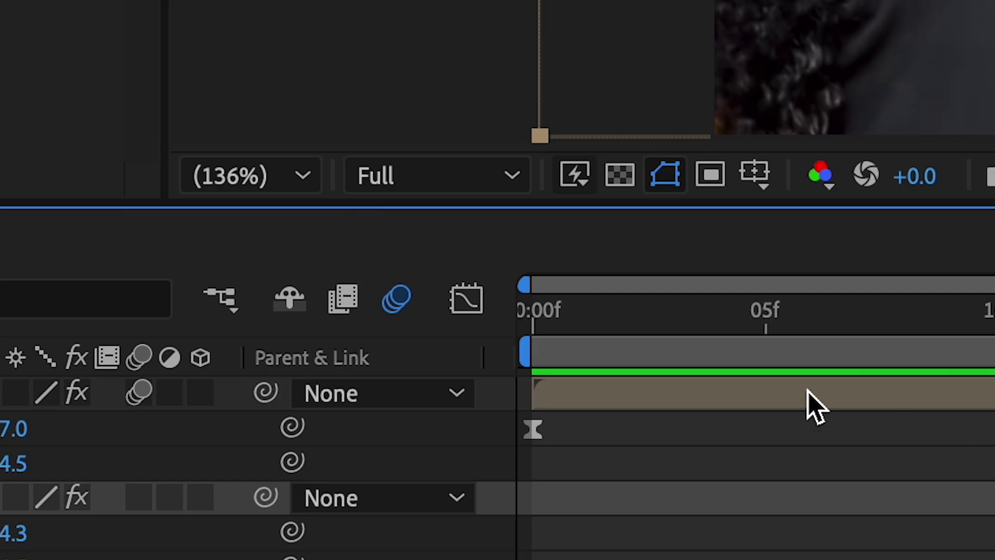
Shape the second layer's X Position graph to start steeply and flatten toward the end, and enable the layer's motion blur
click(468, 300)
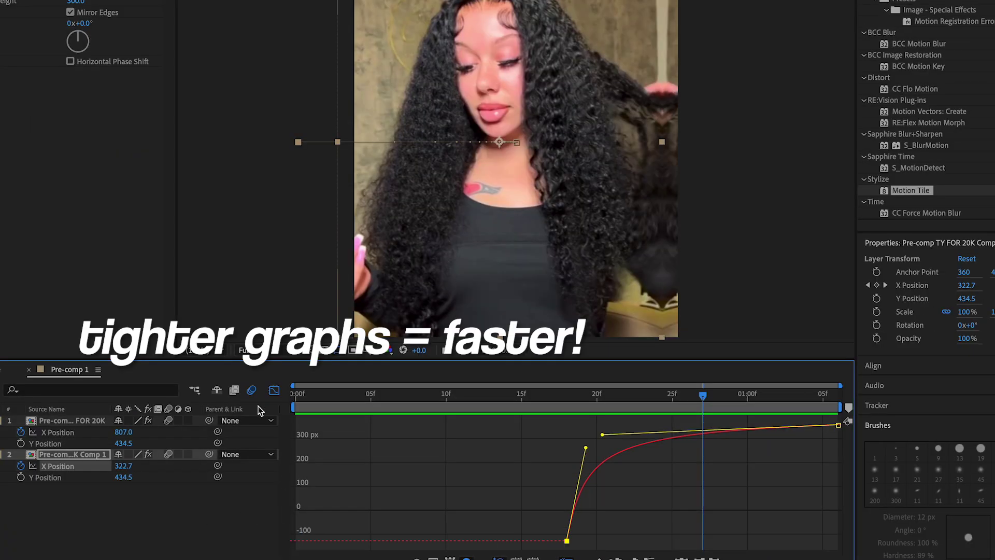
click(274, 390)
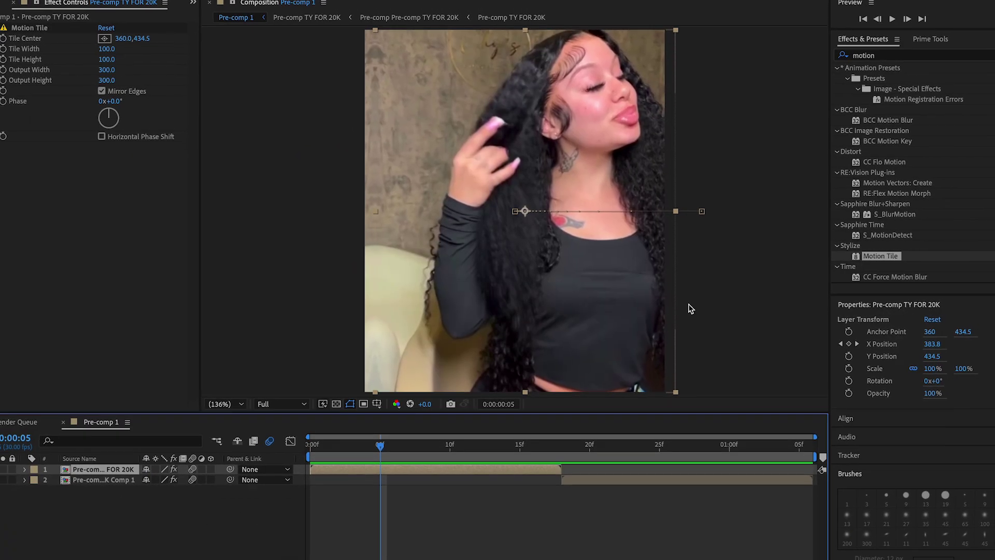
Create an adjustment layer above both clips, search the effects for "displace", and apply Displacement Map to the adjustment layer
click(894, 58)
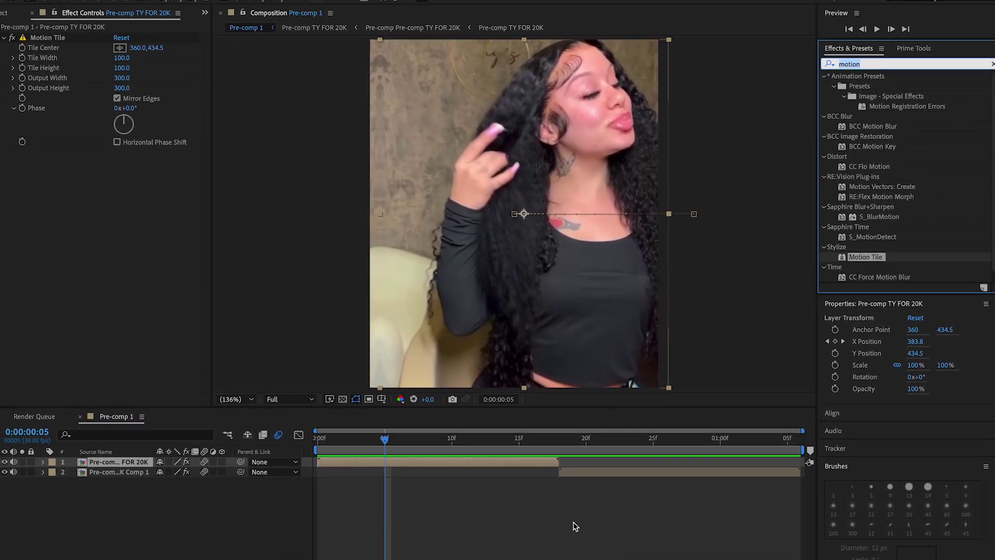
right_click(544, 527)
mouse_move(587, 457)
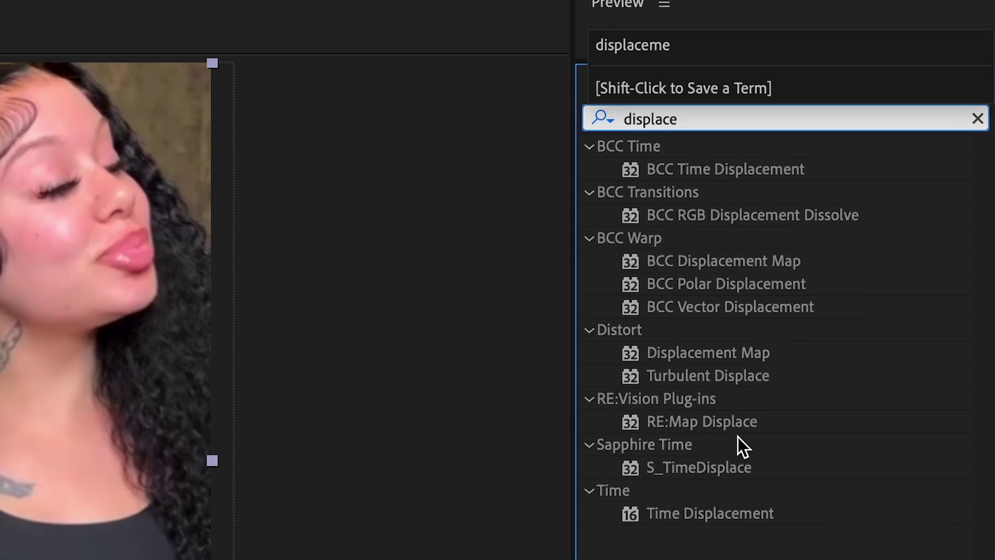
drag(722, 357, 567, 288)
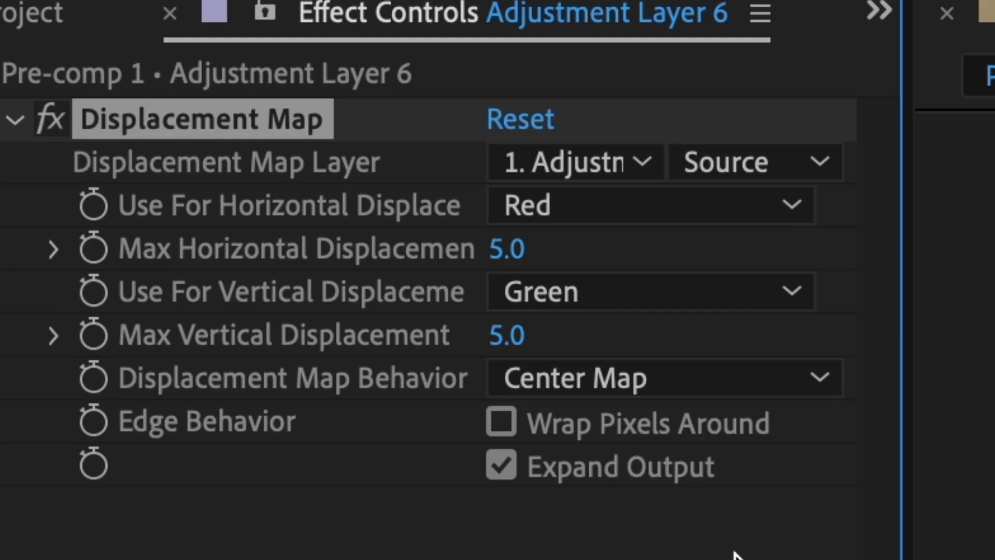
Set Max Vertical Displacement to 0 and keyframe Max Horizontal Displacement at 0 on the first frame, 219 at frame 18, and 0 at 1:05
click(453, 240)
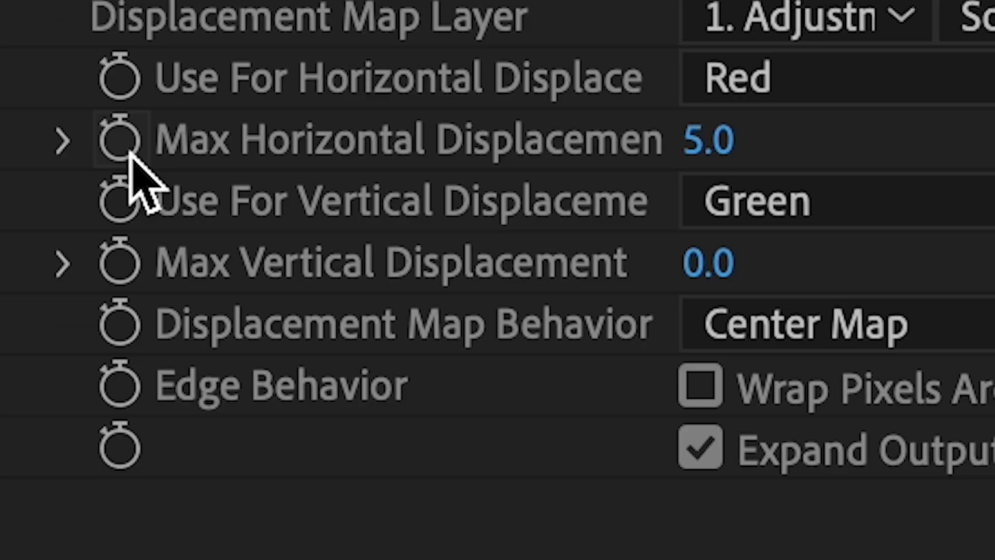
click(127, 150)
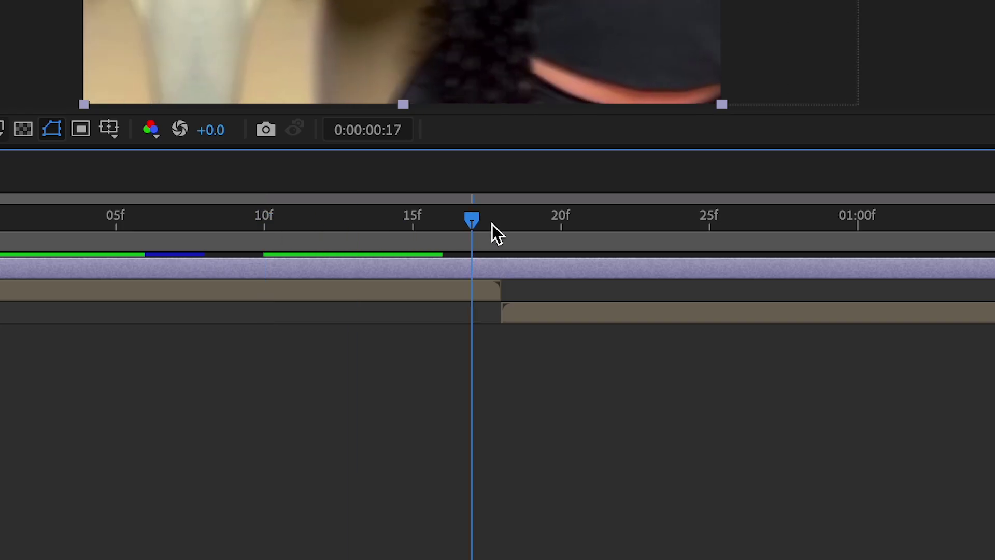
drag(493, 224, 514, 226)
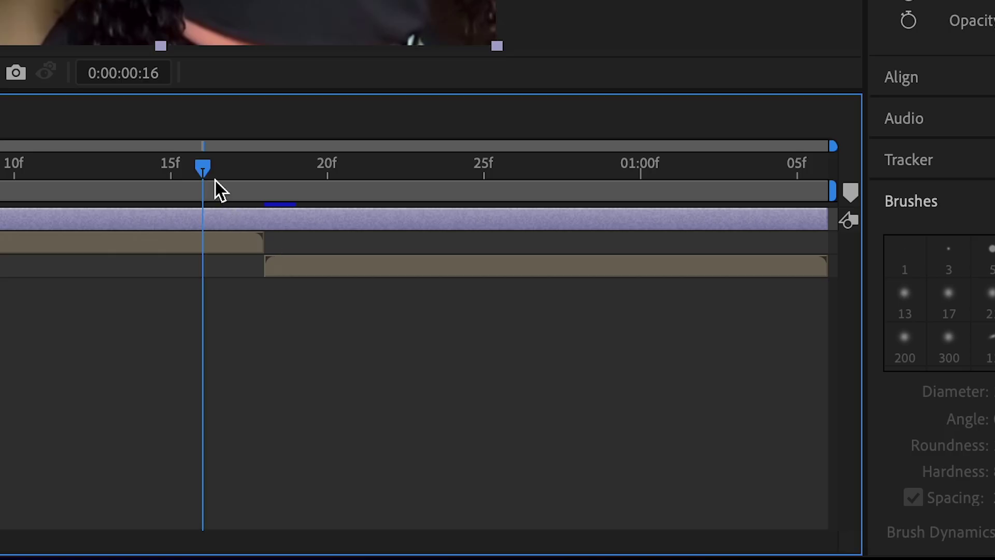
drag(218, 191, 643, 193)
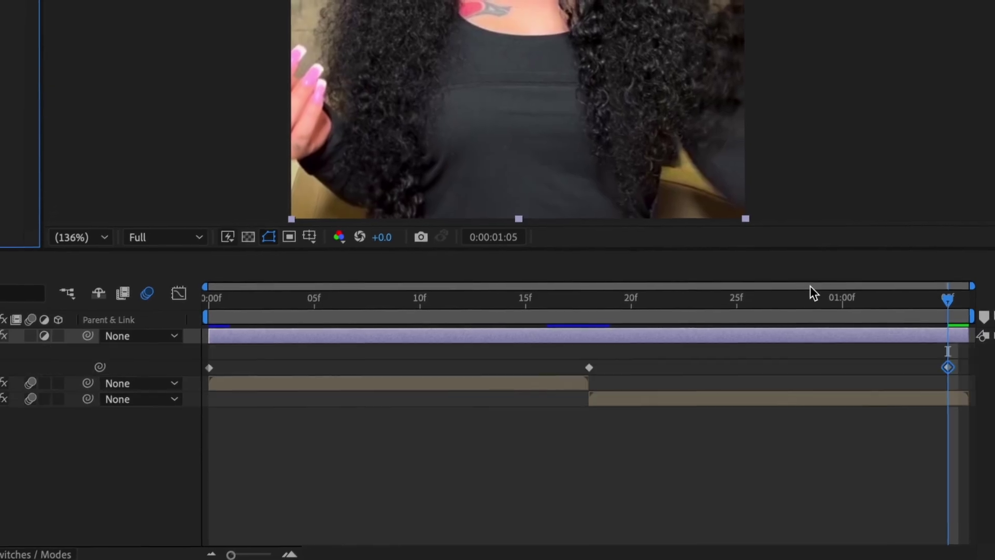
drag(589, 292, 923, 302)
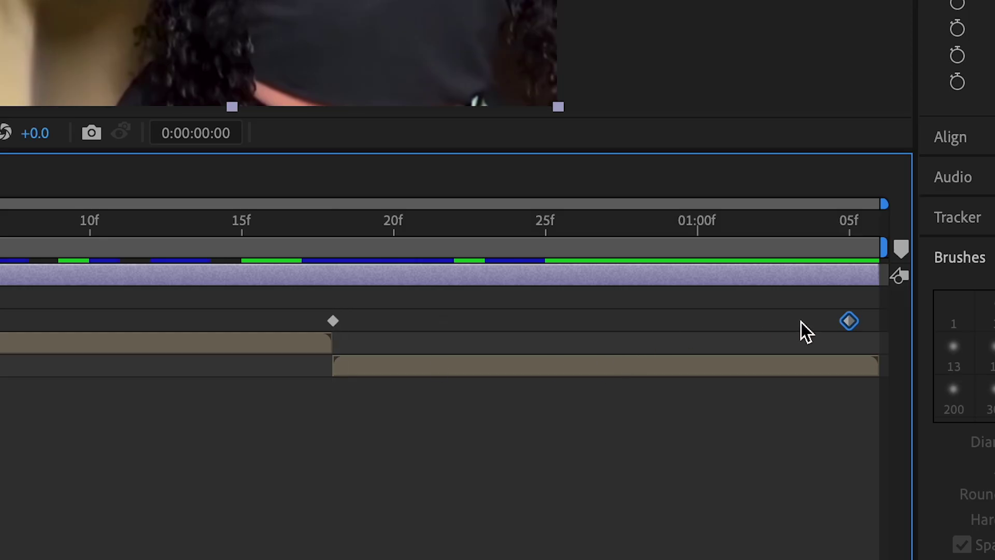
Apply Easy Ease to all the Max Horizontal Displacement keyframes on the adjustment layer
drag(867, 307, 340, 326)
right_click(340, 327)
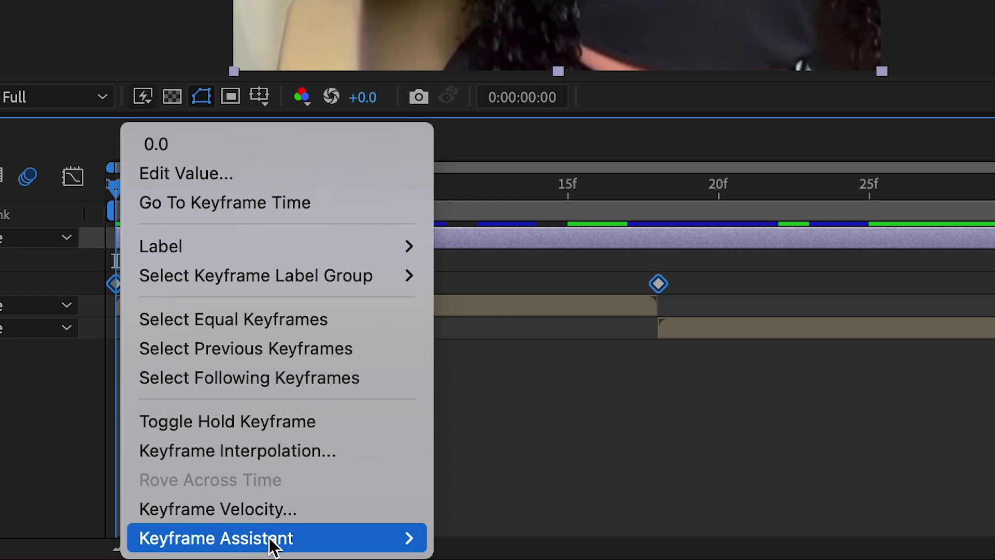
mouse_move(274, 544)
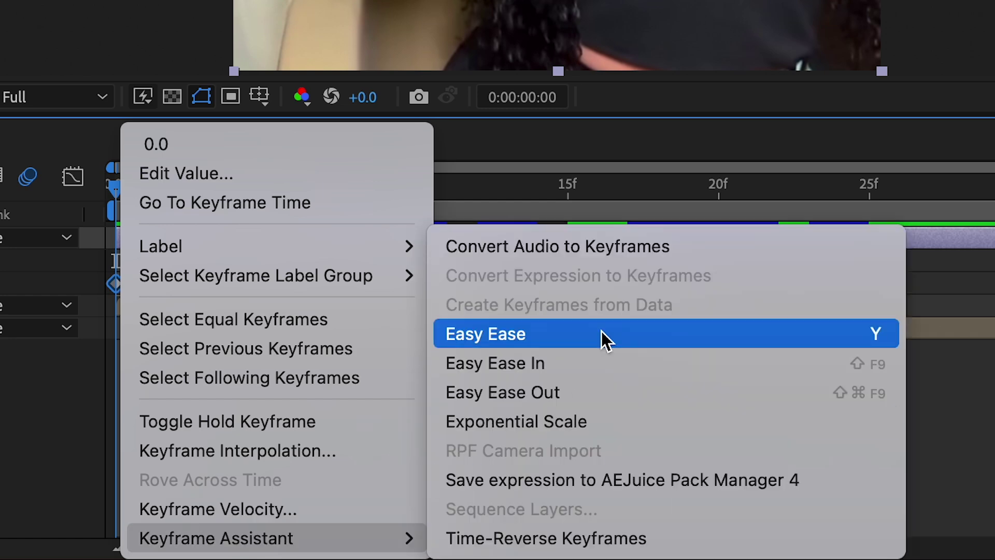
click(586, 335)
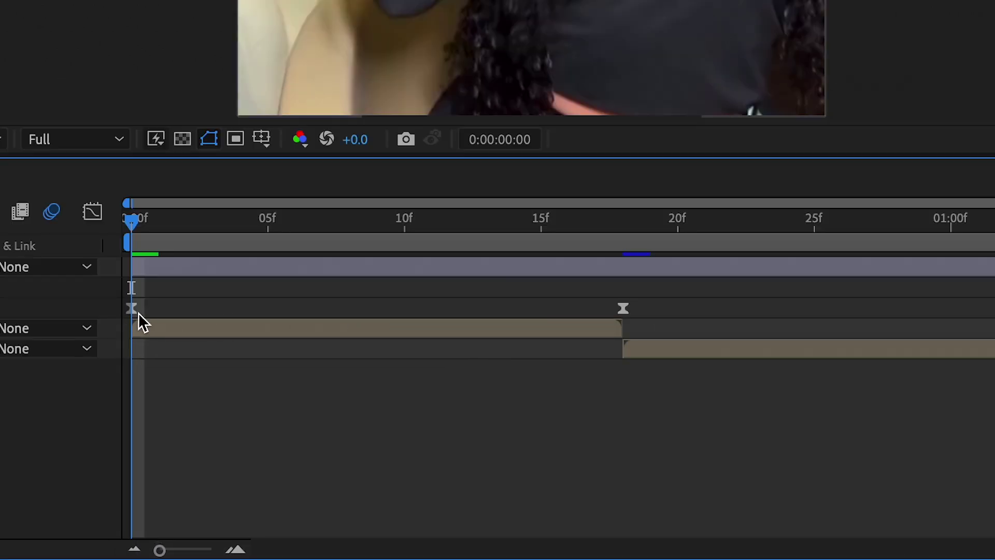
Shape the Max Horizontal Displacement graph into a sharp peak at frame 18 with long flat ends, and preview it
click(92, 211)
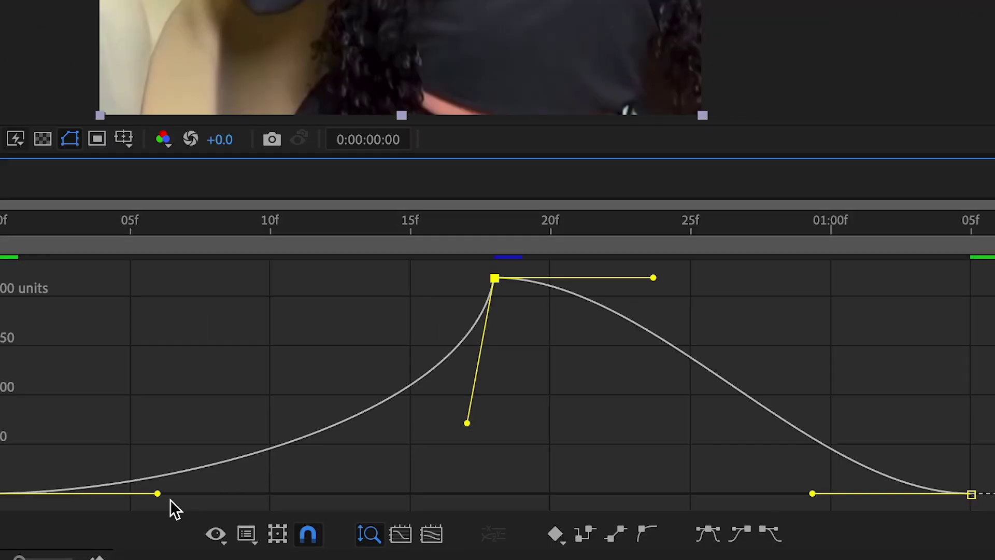
drag(173, 499, 354, 499)
drag(812, 494, 573, 501)
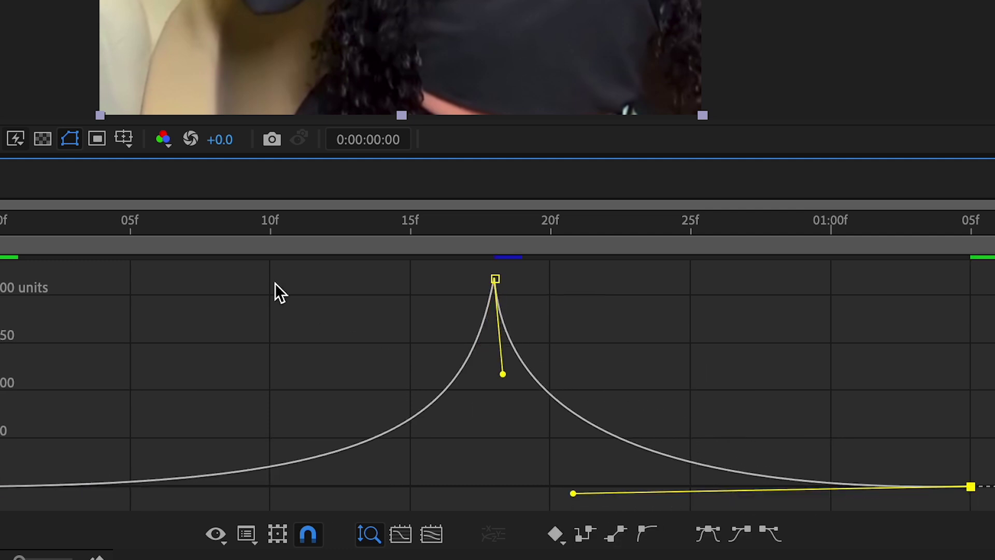
key(space)
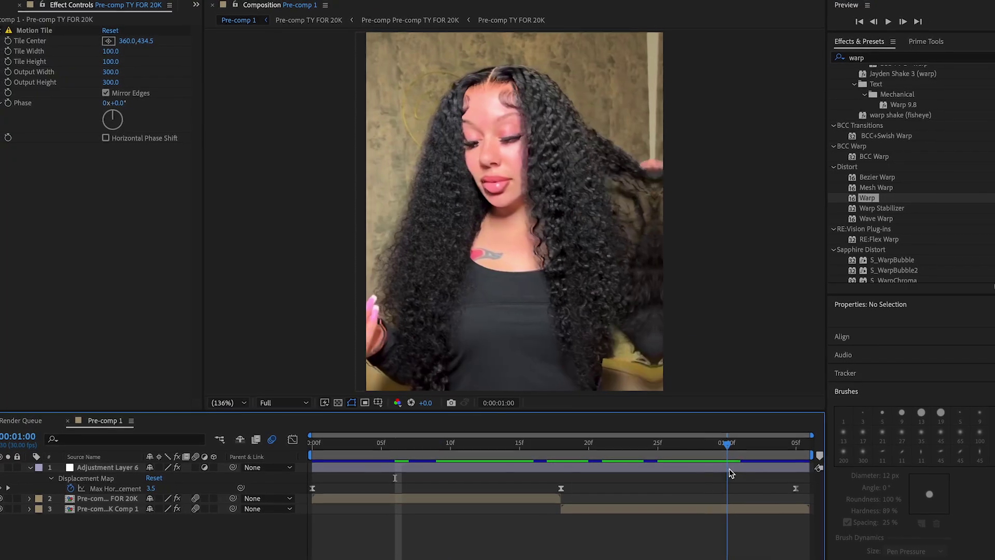
Pre-compose the adjustment layer and both clips into a new composition named "subscribe", moving all attributes
drag(571, 488, 565, 489)
click(588, 467)
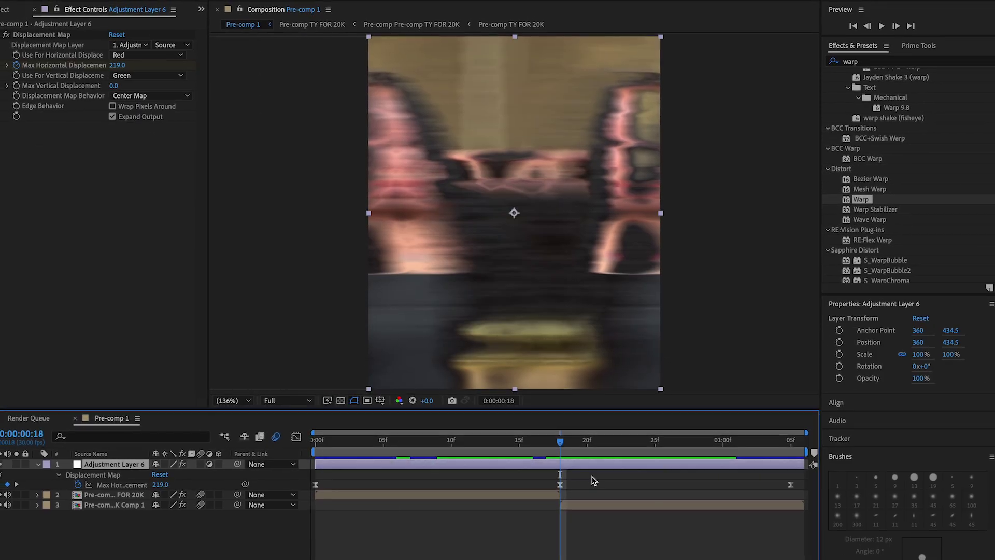
shift+click(596, 502)
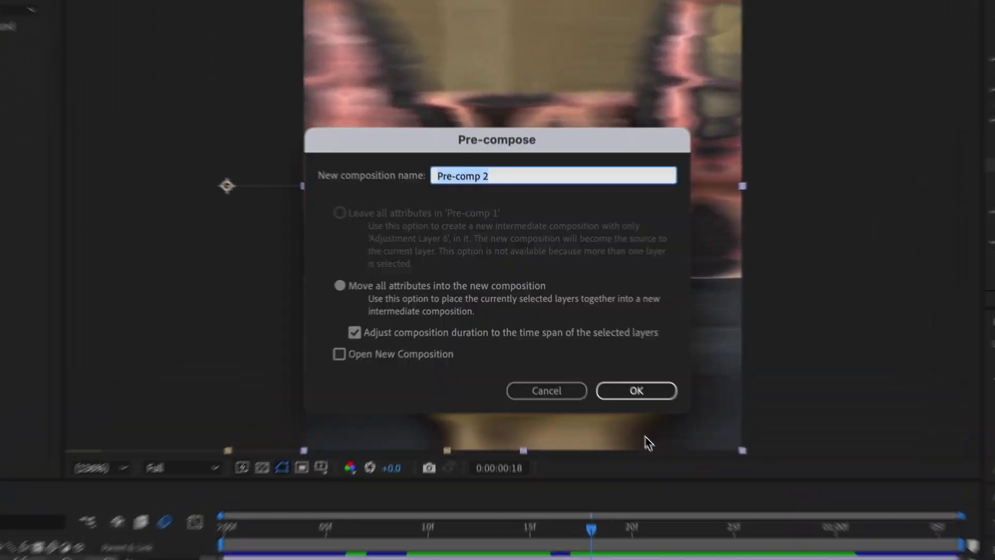
key(super+shift+c)
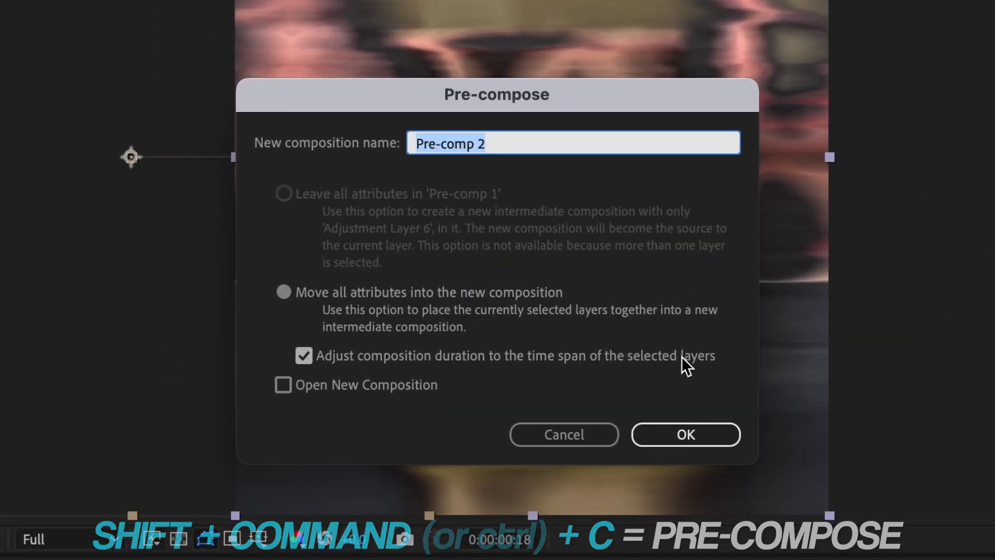
text(subscribe)
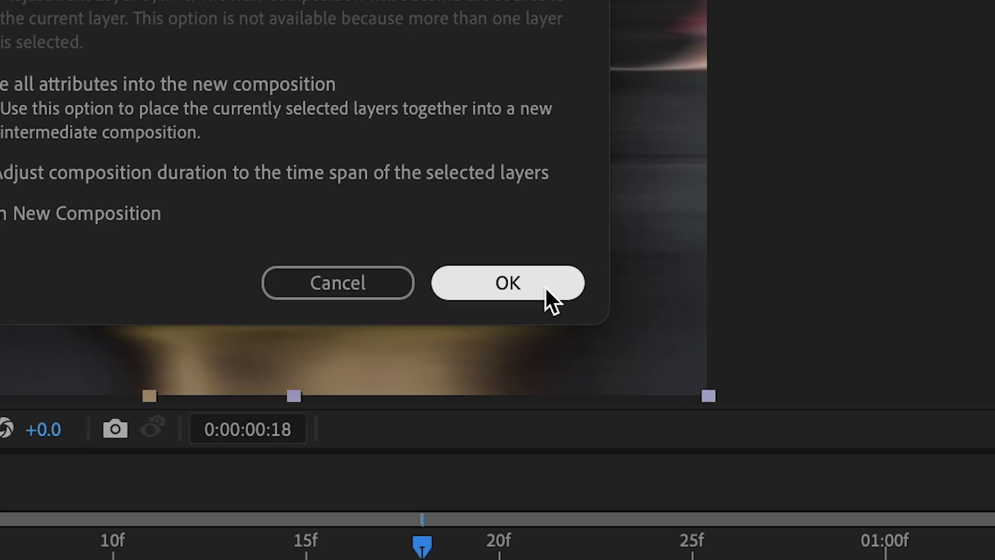
click(546, 288)
Split the subscribe layer at frame 18 and apply Warp with the FishEye style to its first part
drag(464, 275, 577, 282)
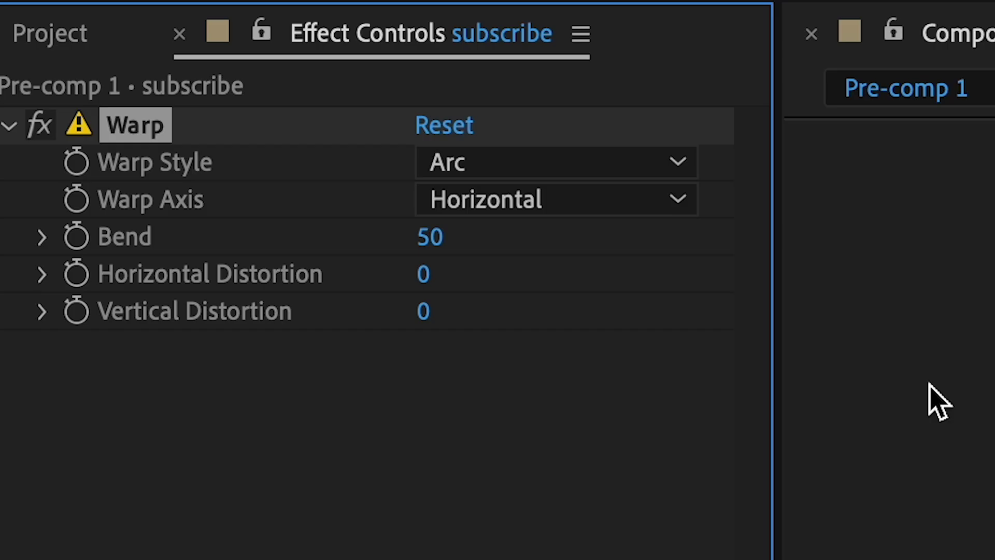
click(486, 164)
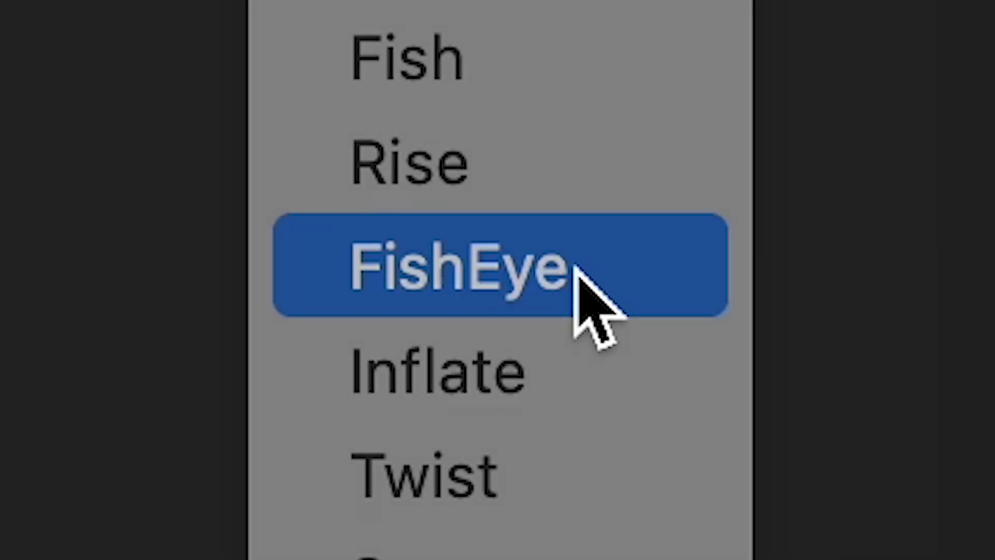
click(580, 513)
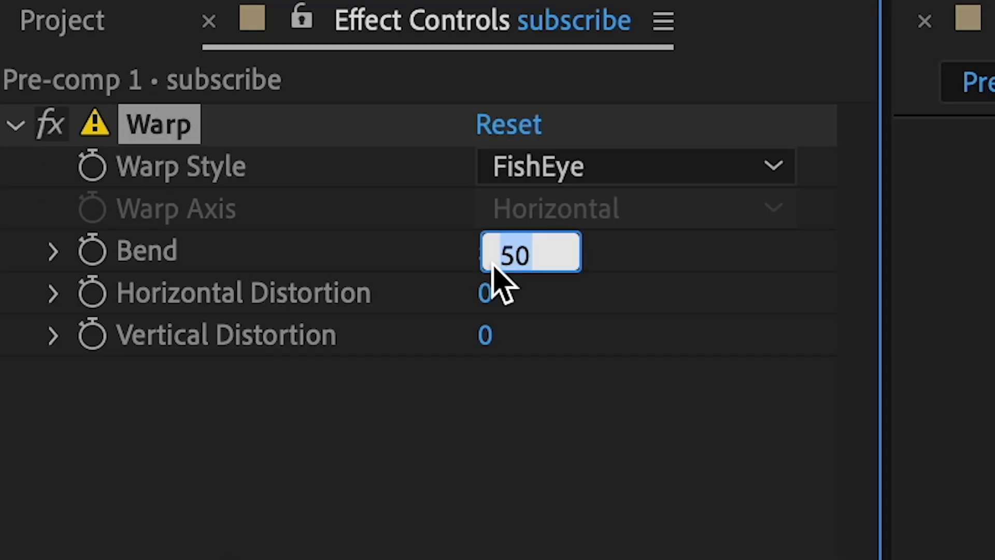
Keyframe the Warp's Bend from 0 on the first frame to -100 at frame 17, and apply Easy Ease to both keyframes
key(Return)
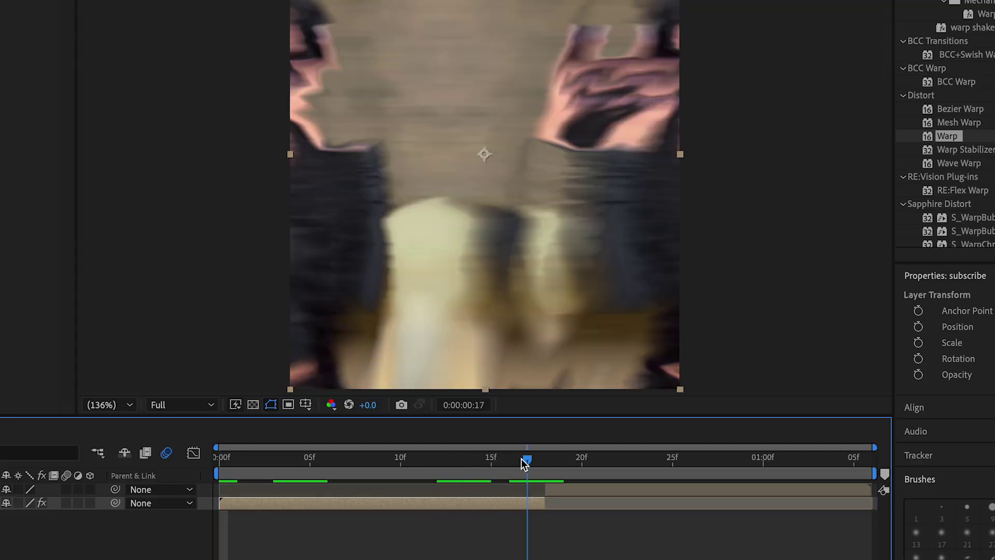
drag(522, 458, 532, 464)
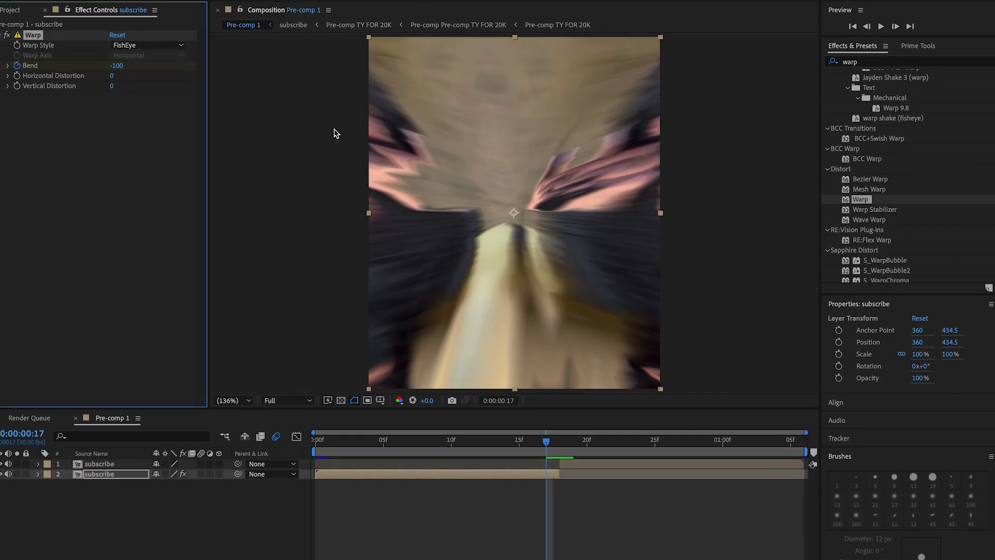
key(u)
drag(786, 365, 147, 328)
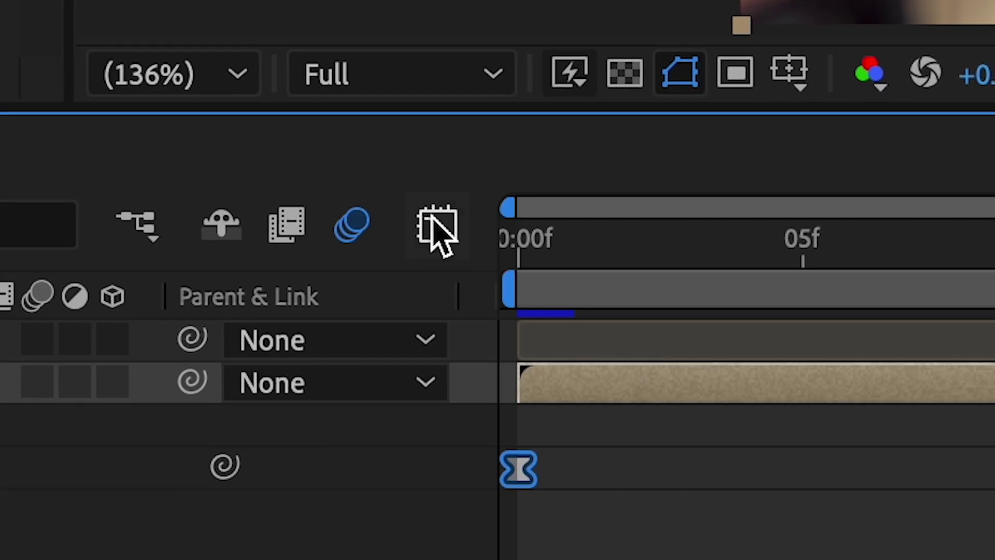
Shape the Bend graph to stay flat at the start and drop steeply toward frame 17
click(437, 227)
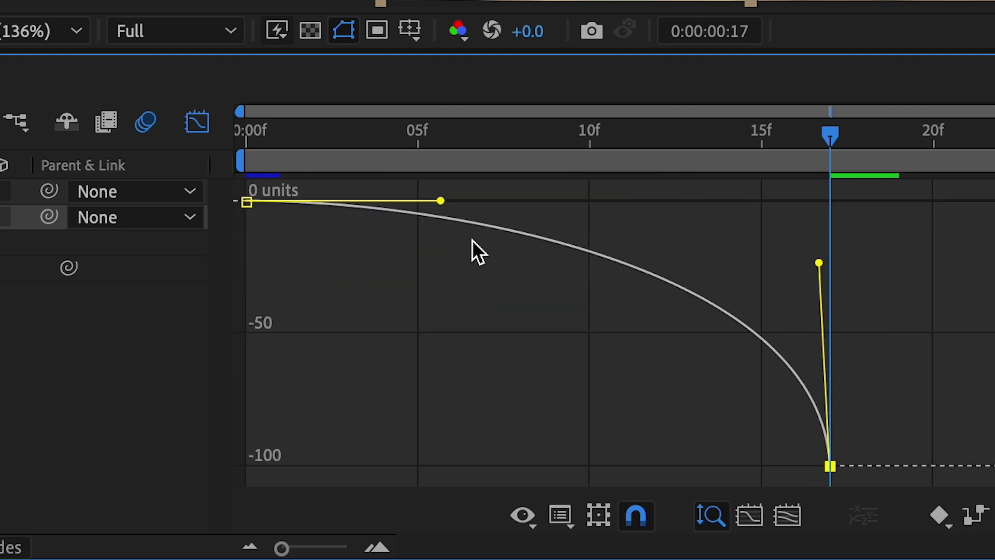
drag(642, 174, 649, 154)
drag(771, 143, 441, 185)
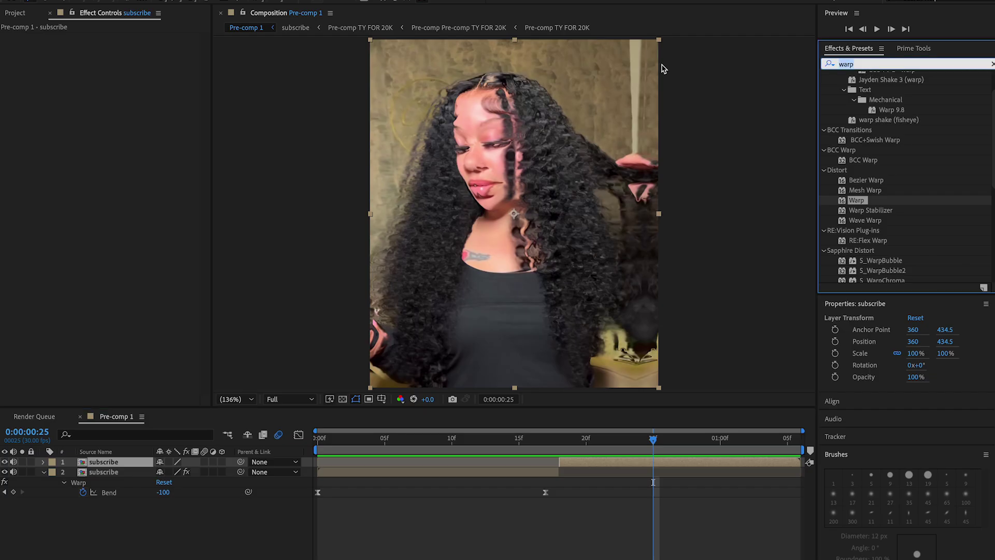
Search the effects for "optics", apply Optics Compensation to the second subscribe part, and keyframe its Field Of View from frame 18 to 1:05
text(optics)
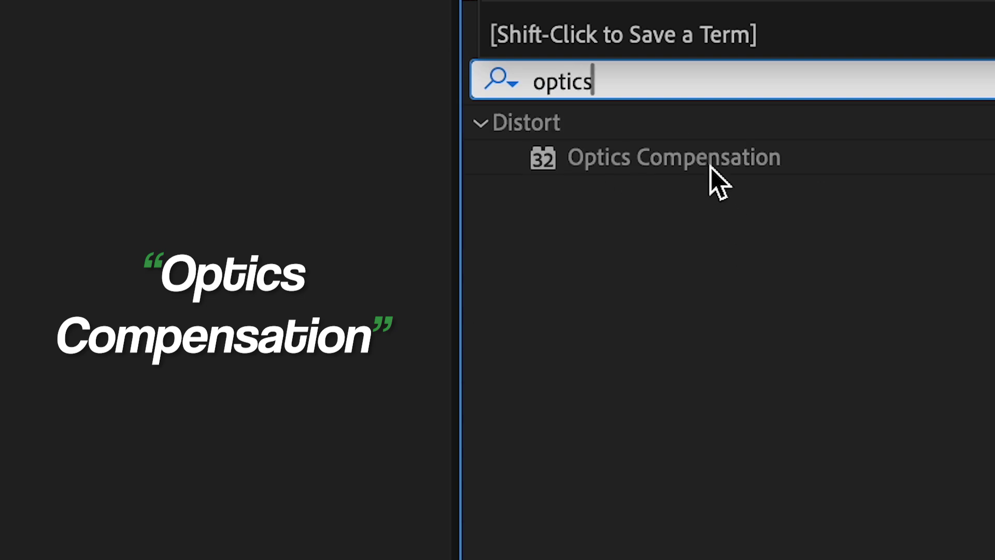
double_click(714, 170)
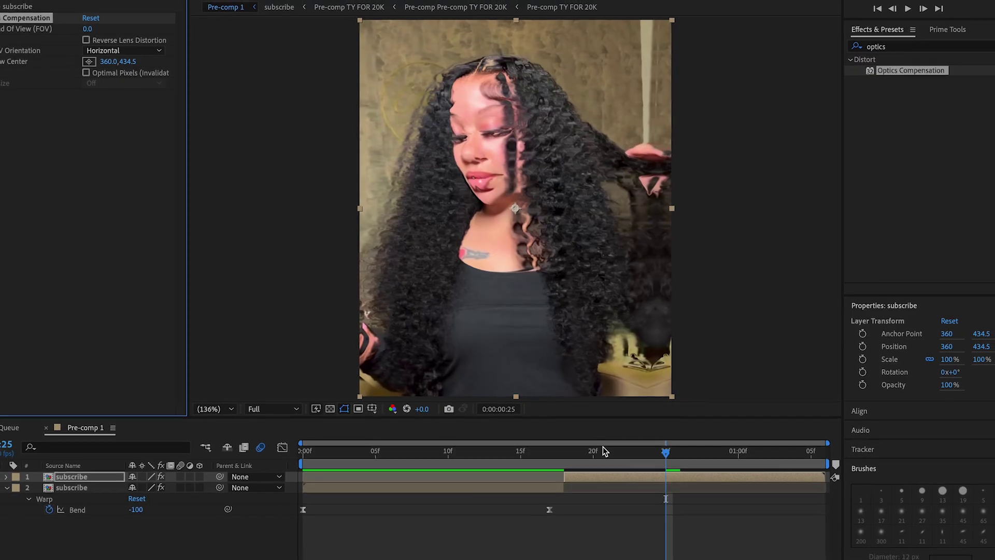
drag(594, 451, 569, 458)
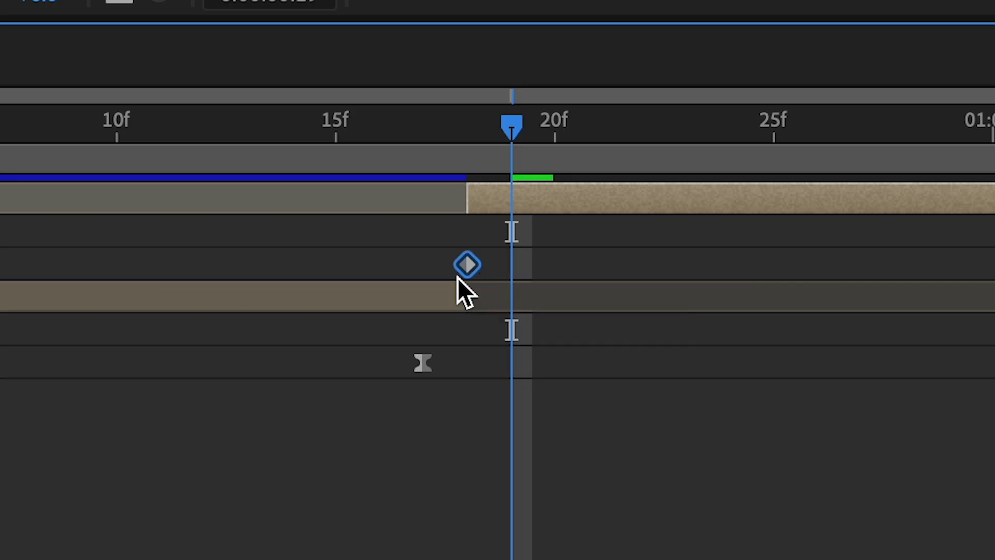
Apply Easy Ease to both Optics Compensation keyframes and shape their graph to fall steeply from frame 18 and flatten toward the end
drag(392, 246, 879, 349)
key(y)
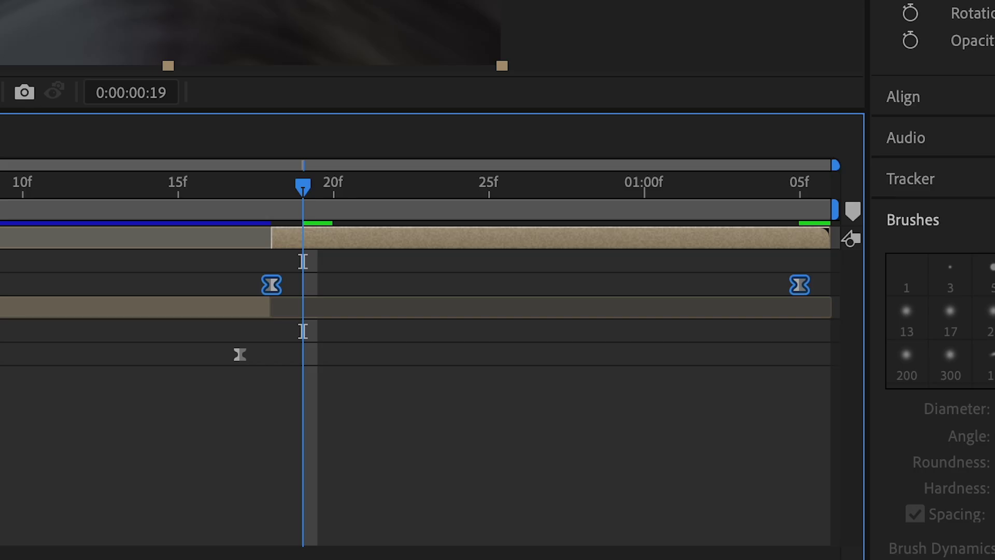
click(258, 384)
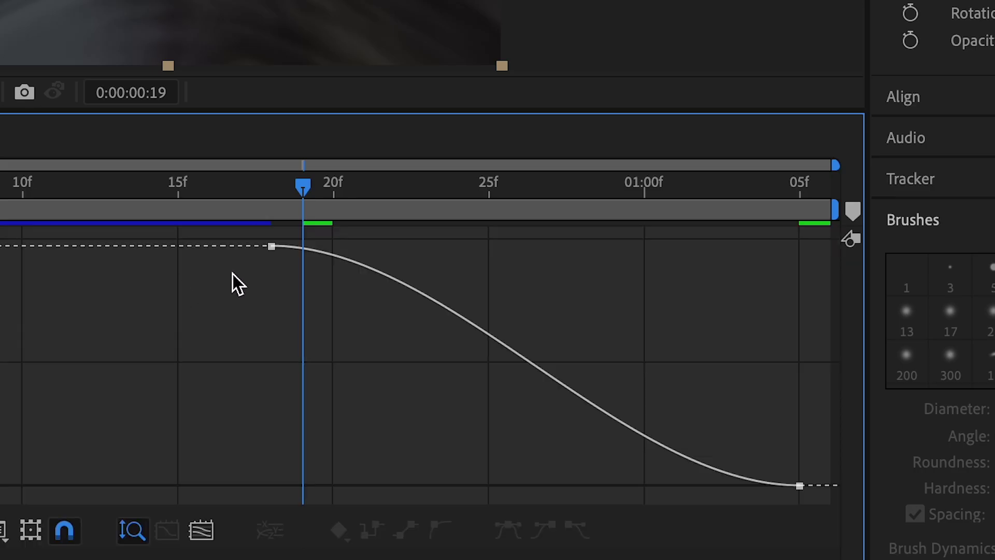
click(275, 248)
drag(447, 246, 280, 417)
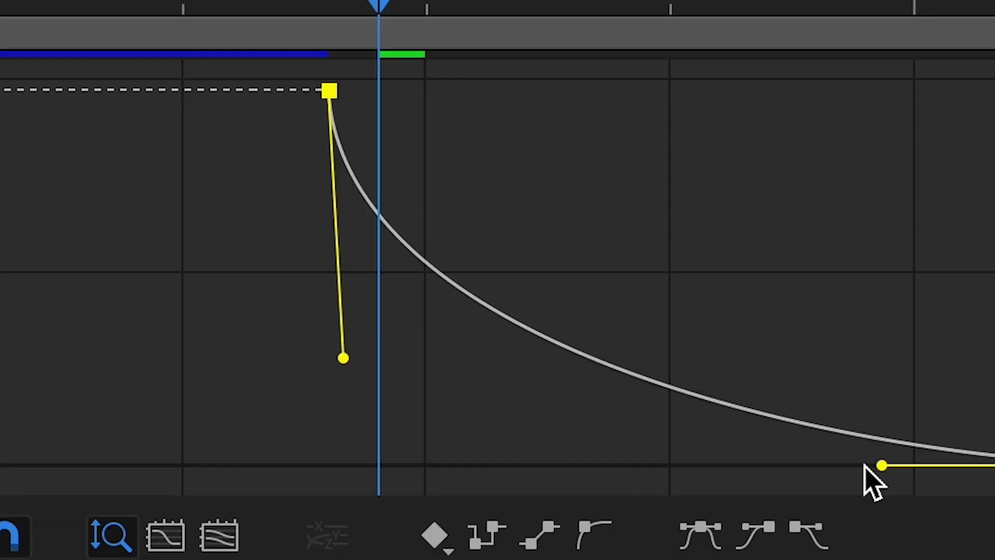
drag(882, 465, 484, 422)
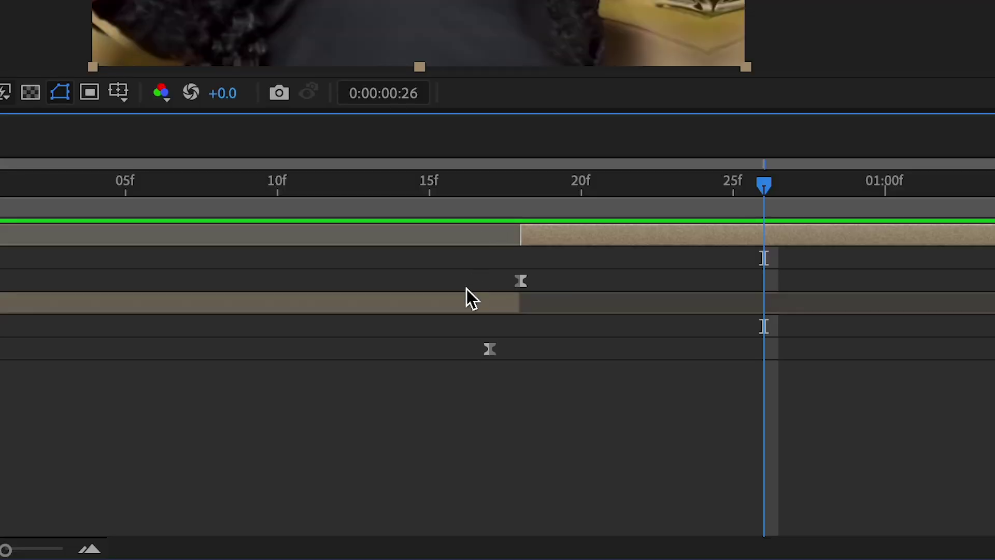
Pre-compose both subscribe parts as Pre-comp 2, duplicate it, and apply S_TVDamage to the upper copy
click(457, 305)
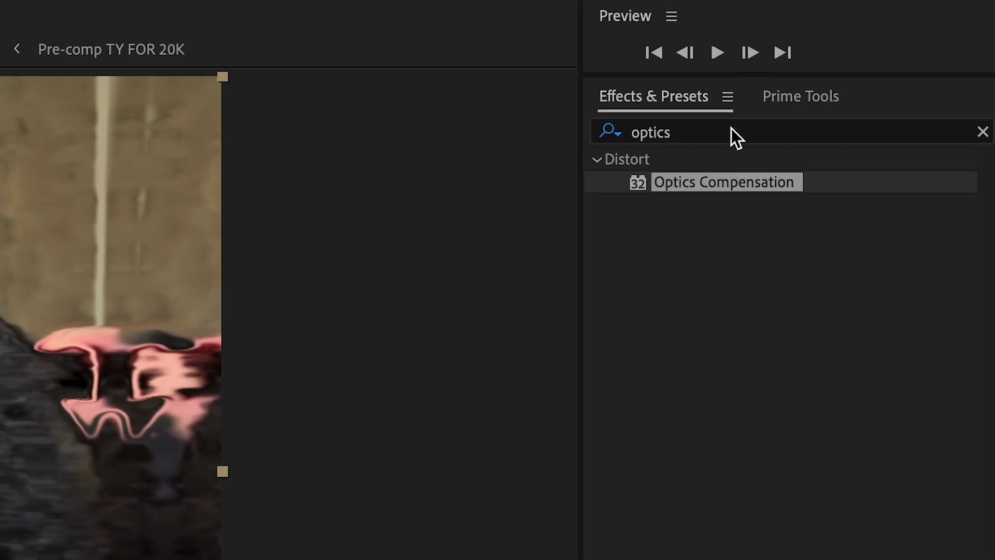
click(731, 135)
text(tv)
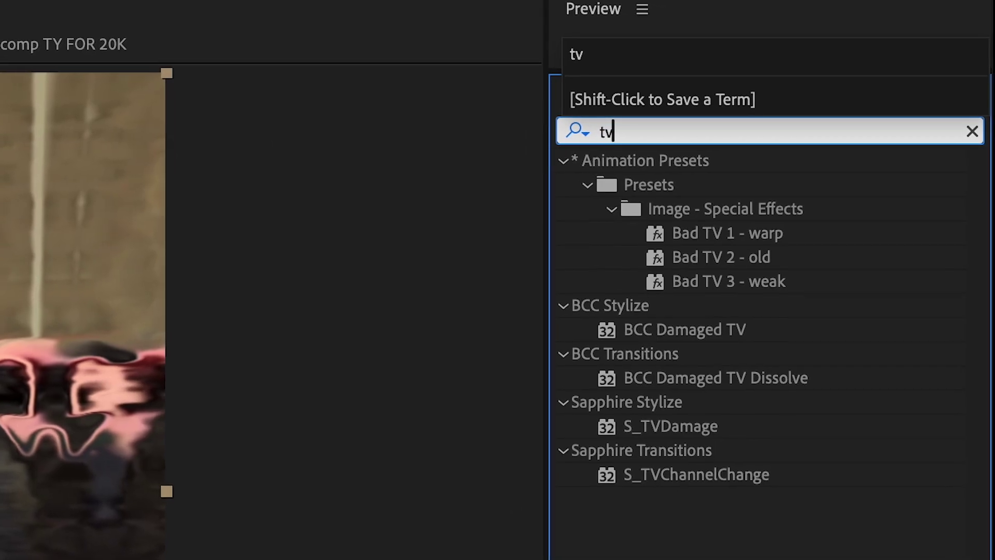
click(671, 427)
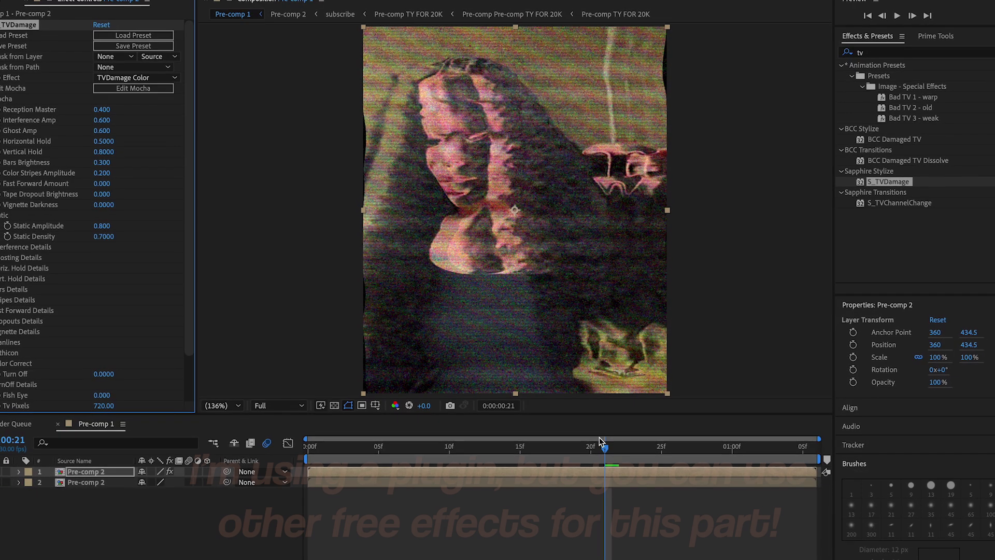
Keyframe the Opacity of the upper Pre-comp 2 to 0% at frame 7, 100% at frame 17 and 0% at frame 26
drag(601, 445, 544, 454)
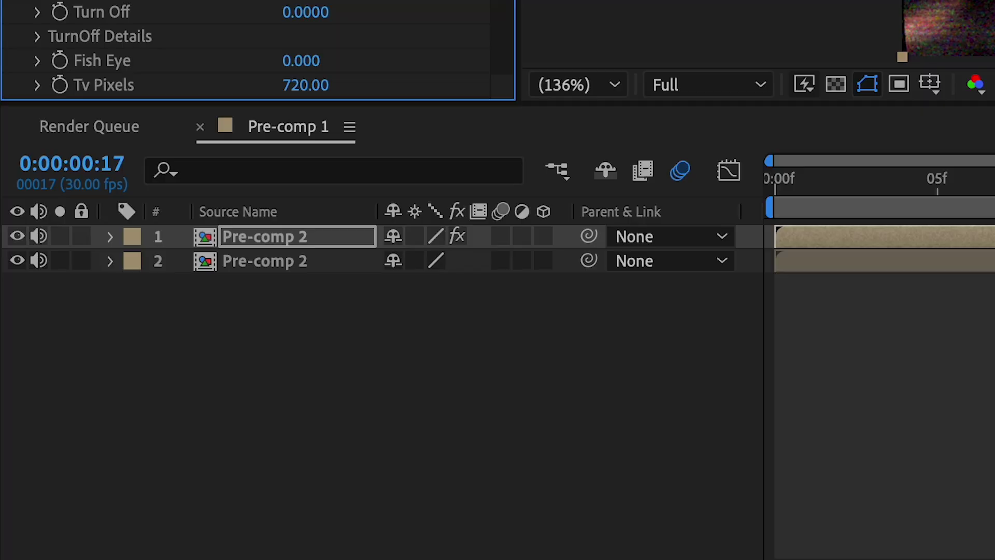
key(t)
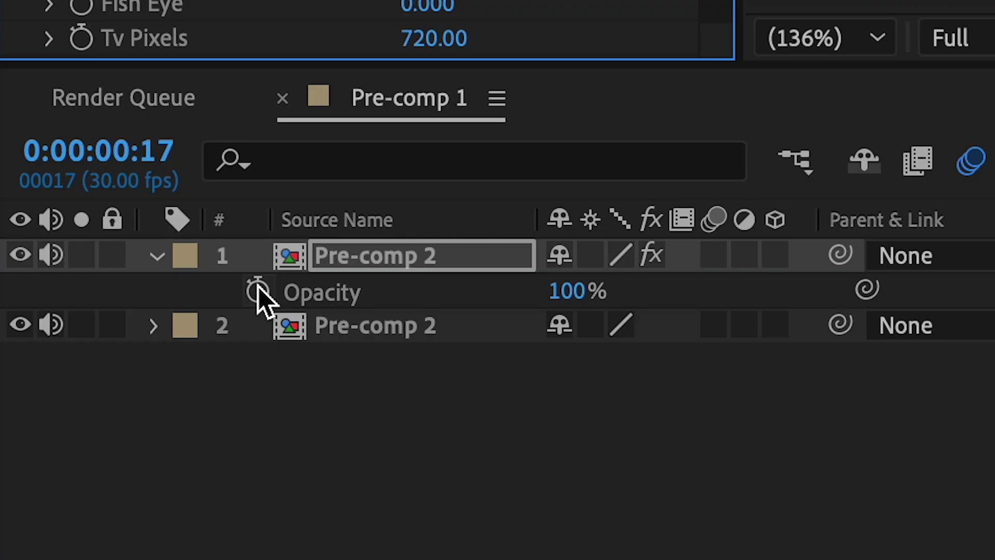
click(257, 292)
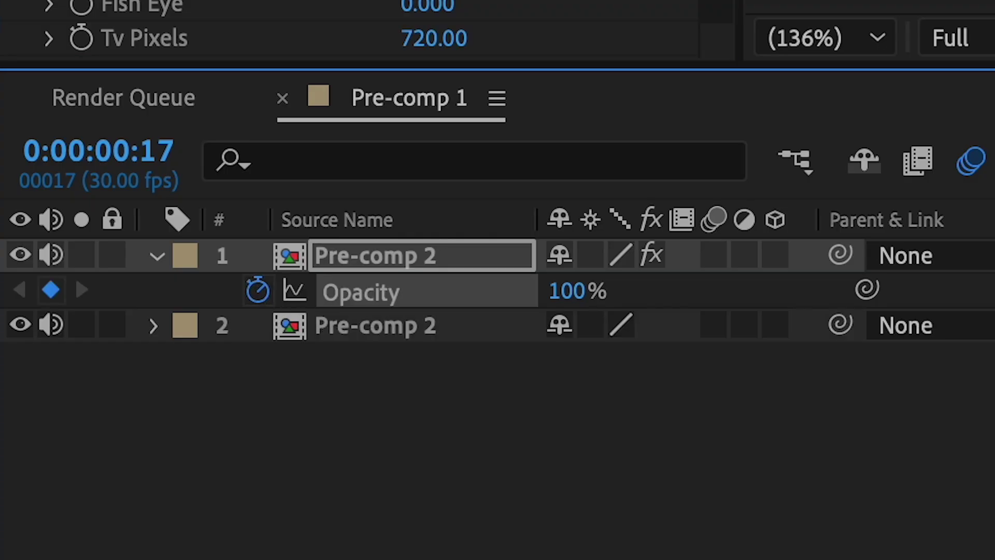
click(655, 185)
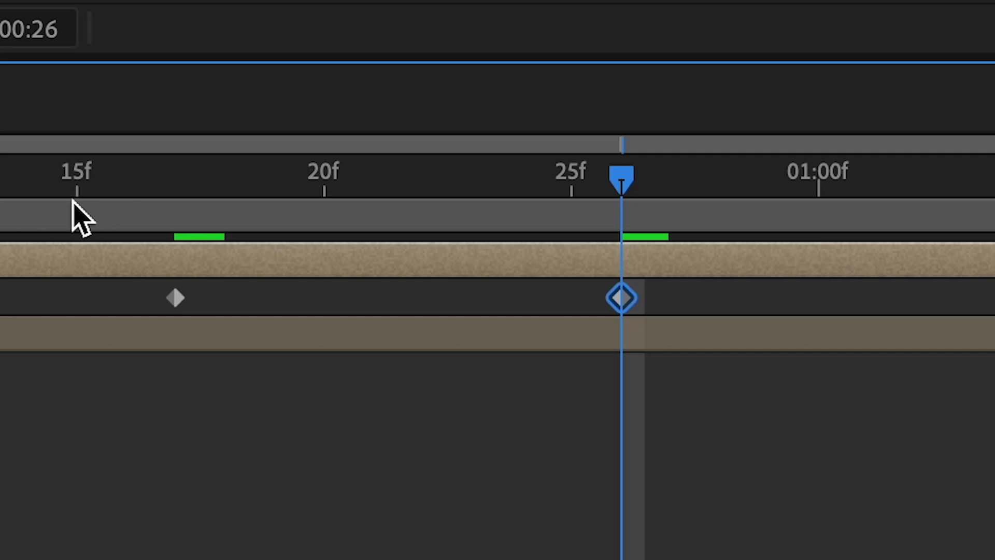
drag(73, 203, 399, 215)
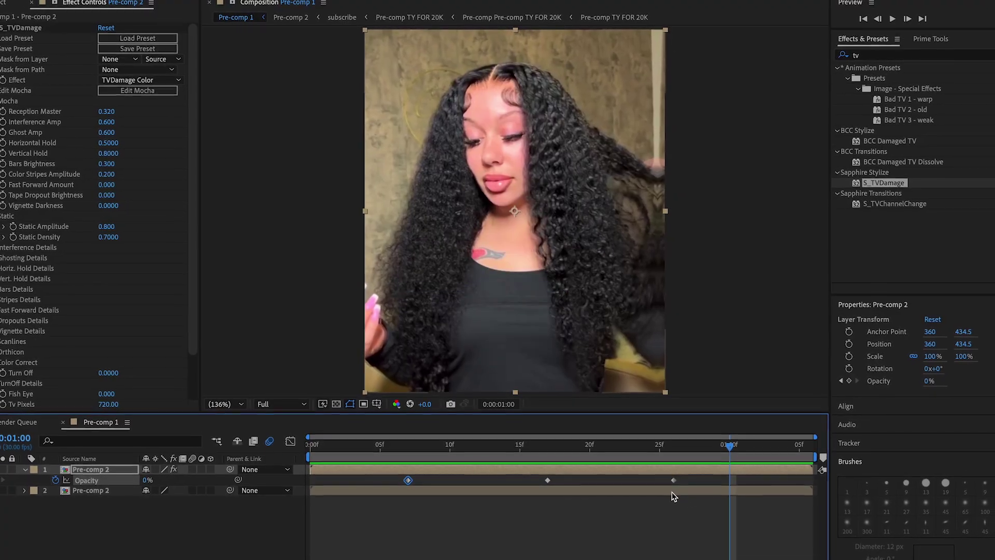
Pre-compose both Pre-comp 2 layers as Pre-comp 3, moving all attributes into it
shift+click(656, 487)
key(ctrl+shift+c)
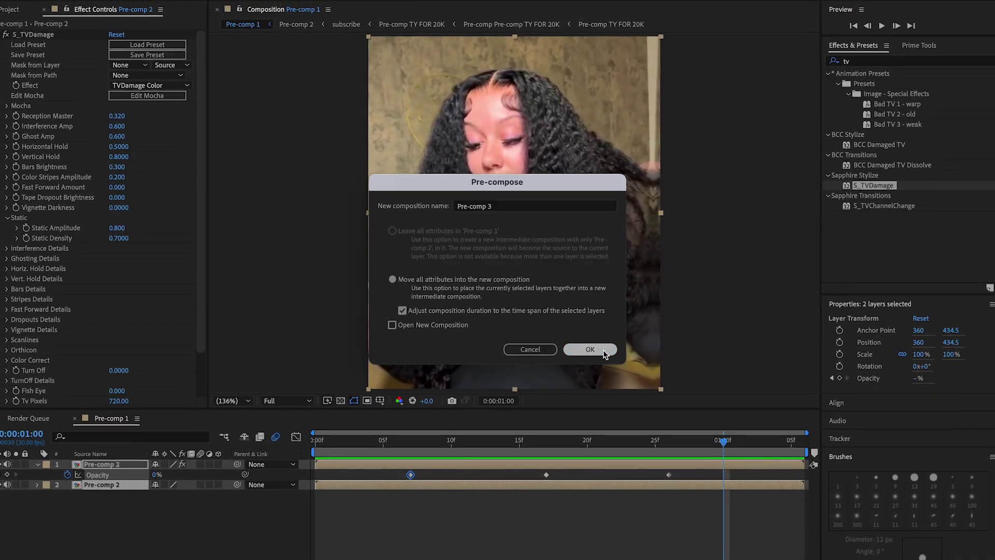
click(594, 351)
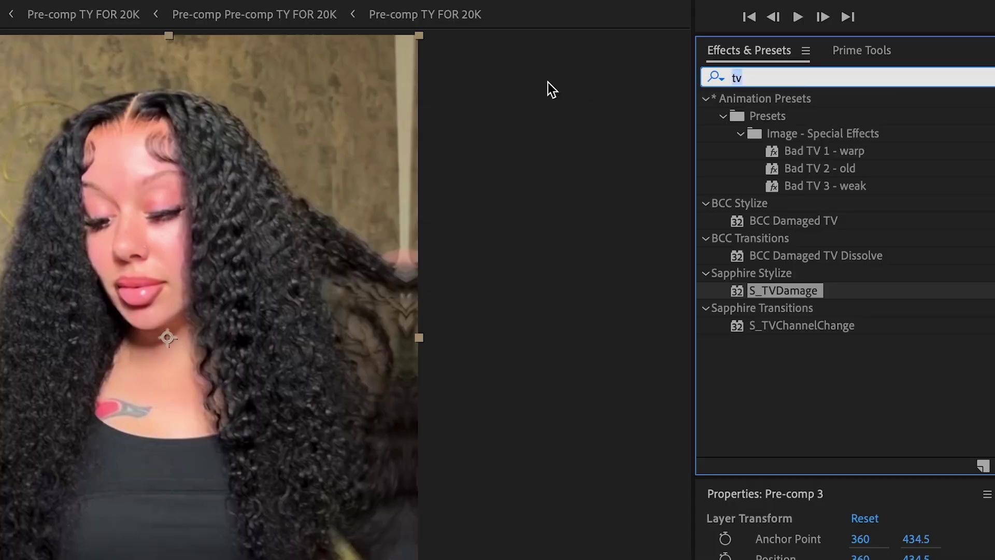
Search the effects for "force moti" and apply CC Force Motion Blur to Pre-comp 3
text(force moti)
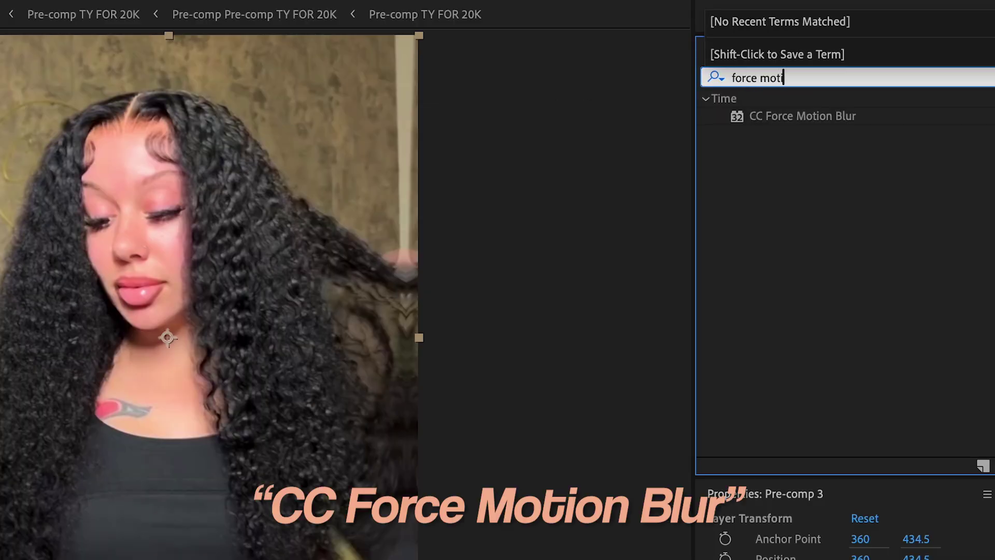
click(766, 117)
drag(778, 116, 552, 476)
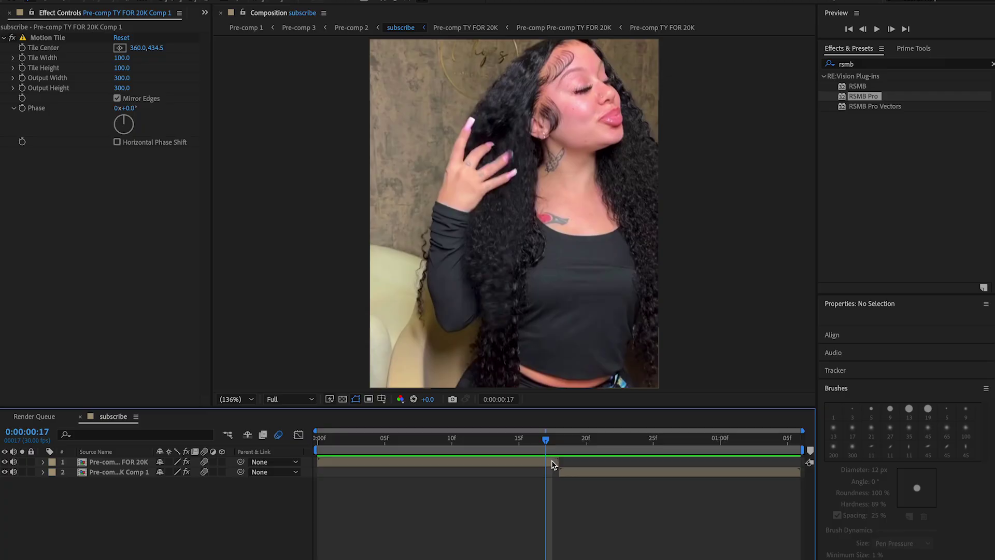
Freeze the first clip in the subscribe composition on its last frame
click(552, 471)
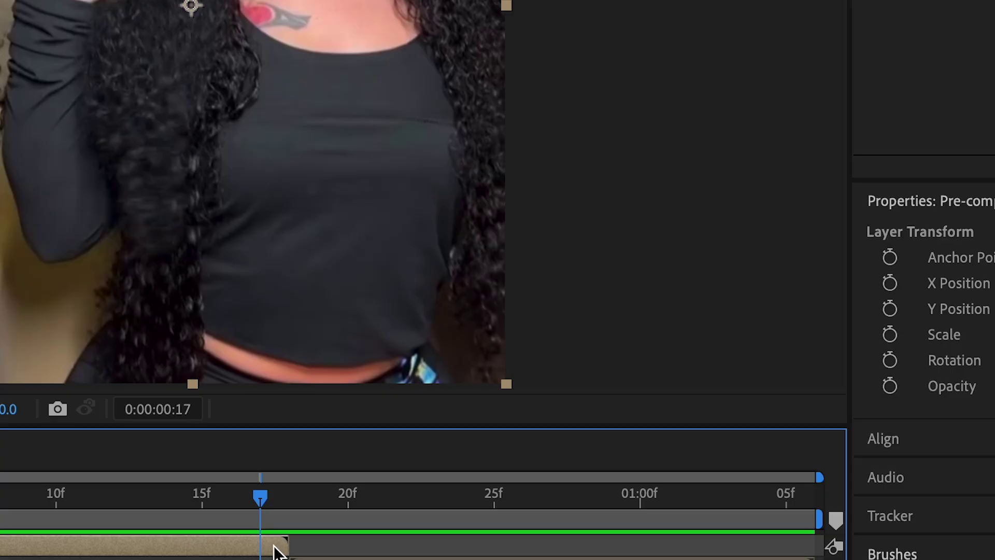
right_click(506, 256)
mouse_move(404, 222)
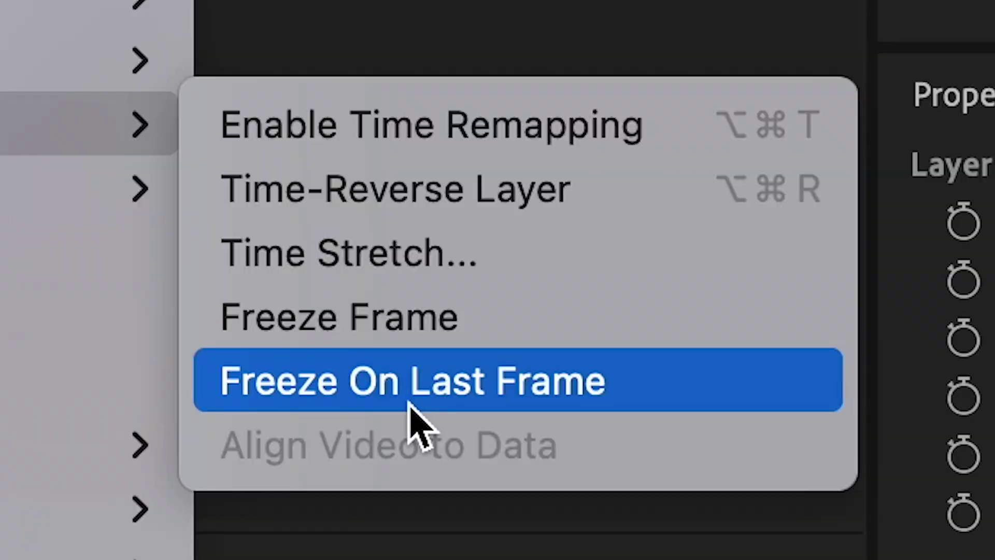
click(409, 403)
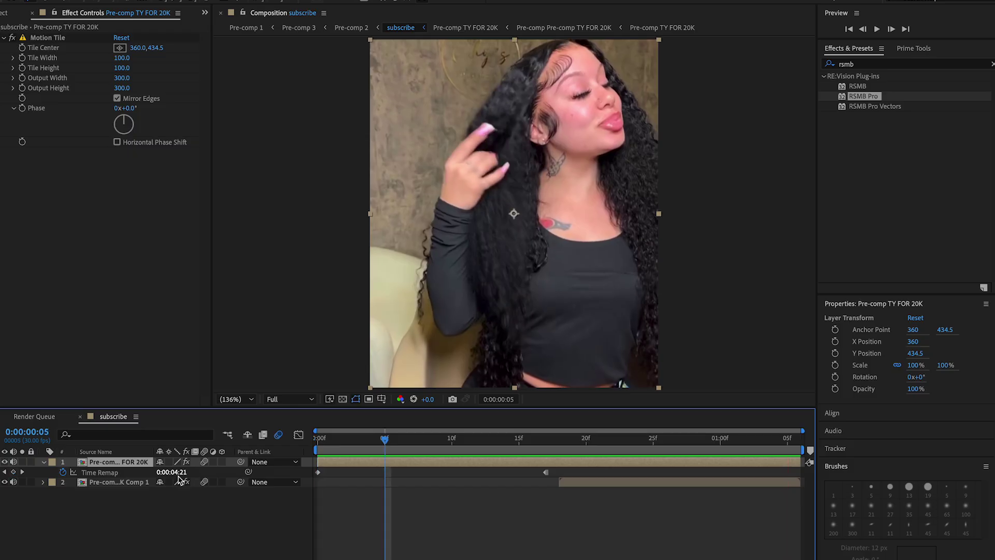
Search the effects for "luma", apply Luma Key to the first clip, and keyframe its Threshold from frame 17 up to 253 at frame 27
click(547, 447)
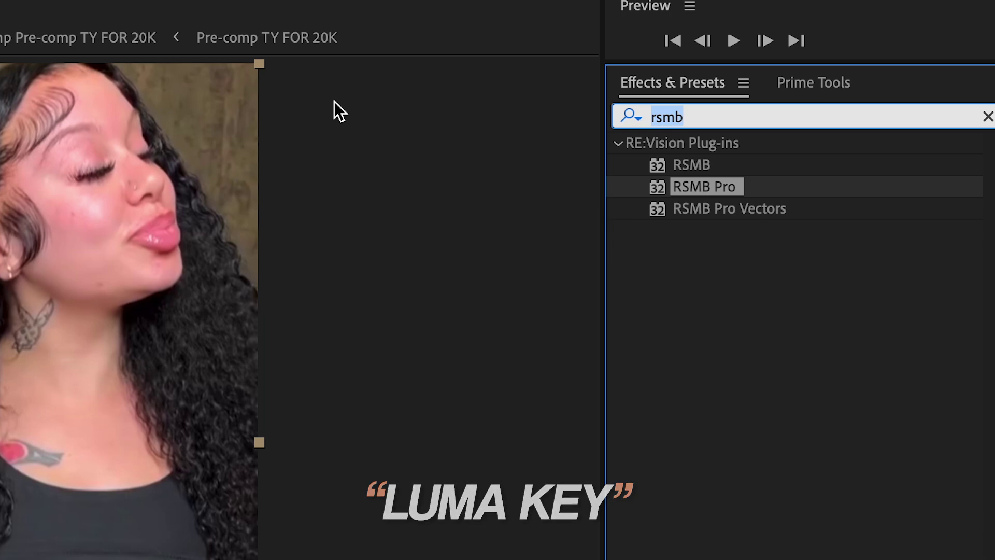
text(luma)
double_click(733, 210)
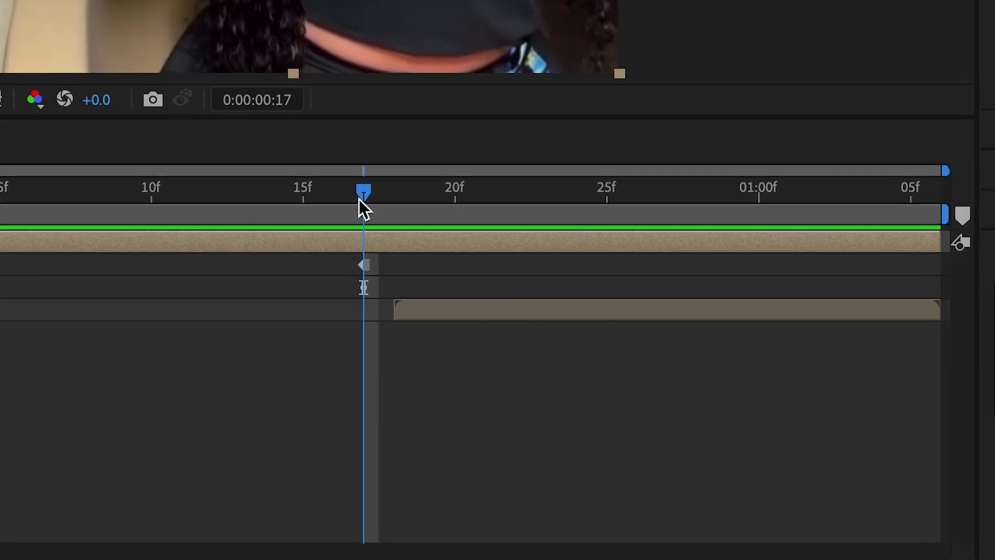
drag(501, 290, 509, 291)
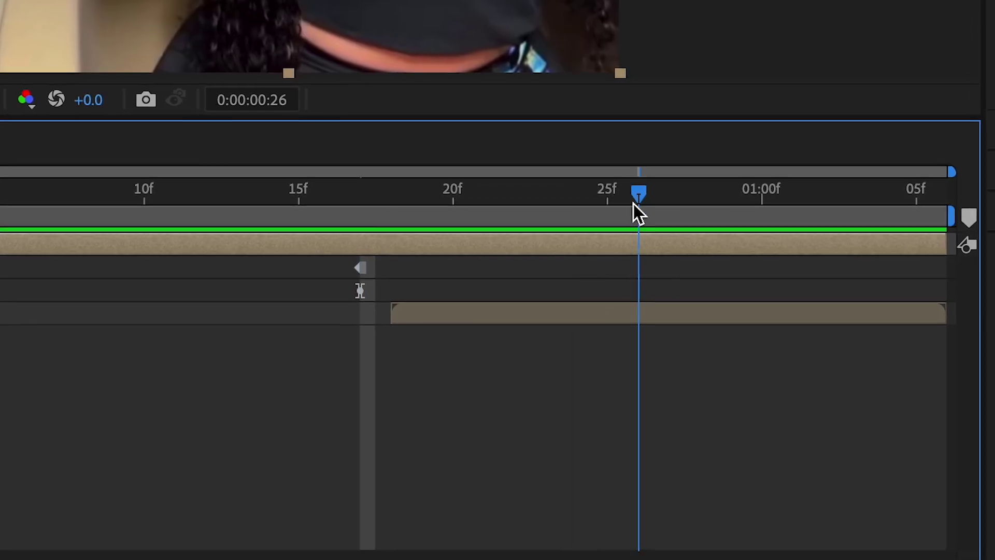
drag(619, 203, 658, 214)
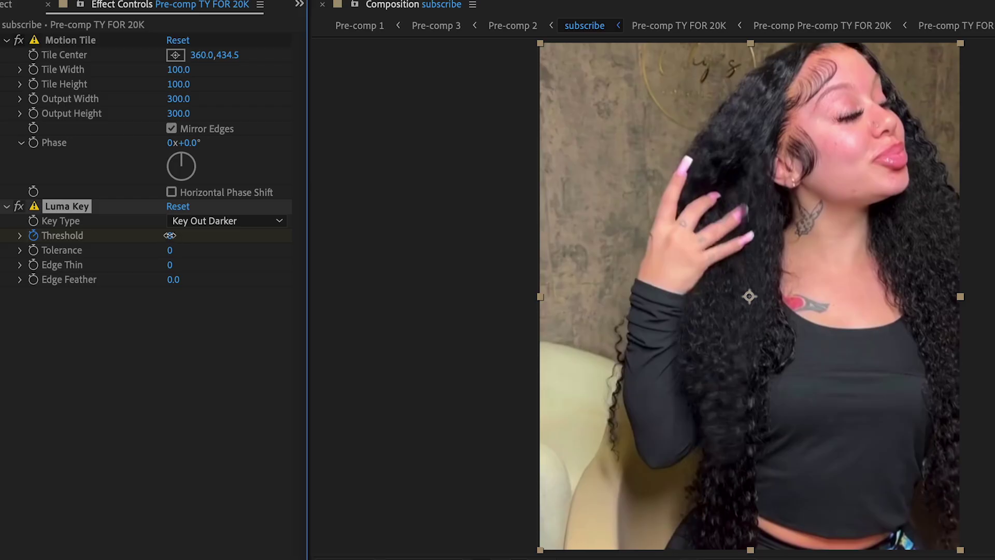
drag(170, 236, 471, 262)
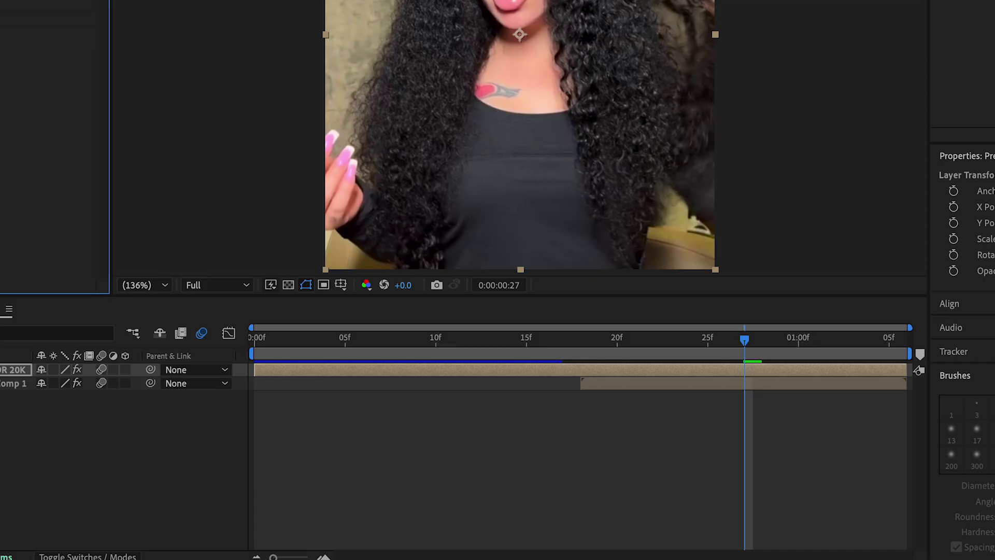
Apply Easy Ease to both Threshold keyframes, shape their graph to rise steeply from frame 17 and flatten toward 1:03, and preview it
key(u)
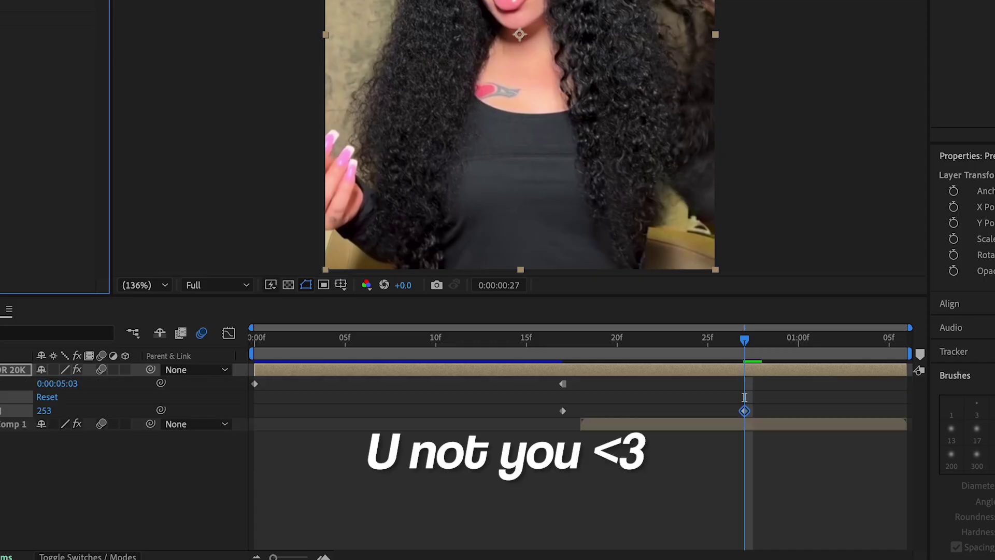
drag(706, 433, 442, 436)
key(shift+F3)
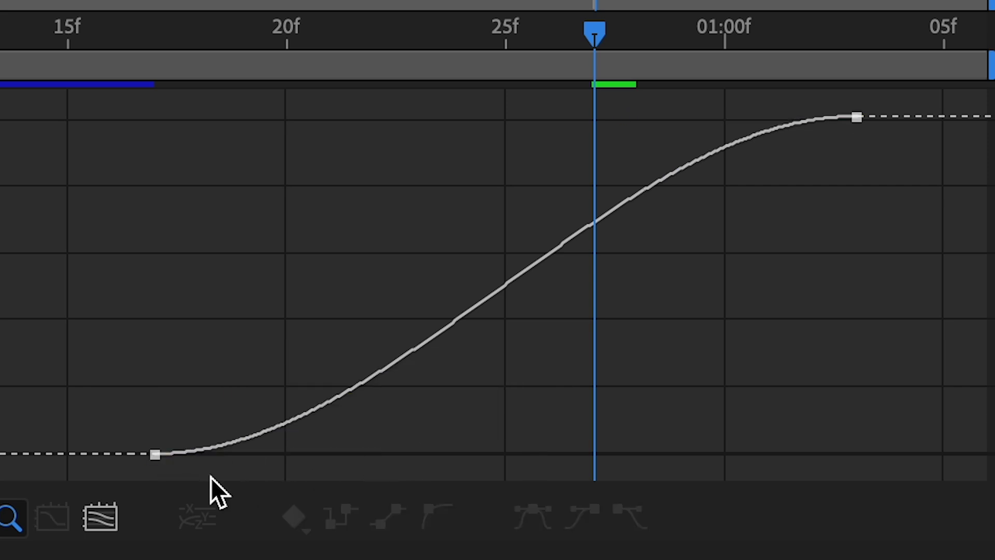
click(155, 455)
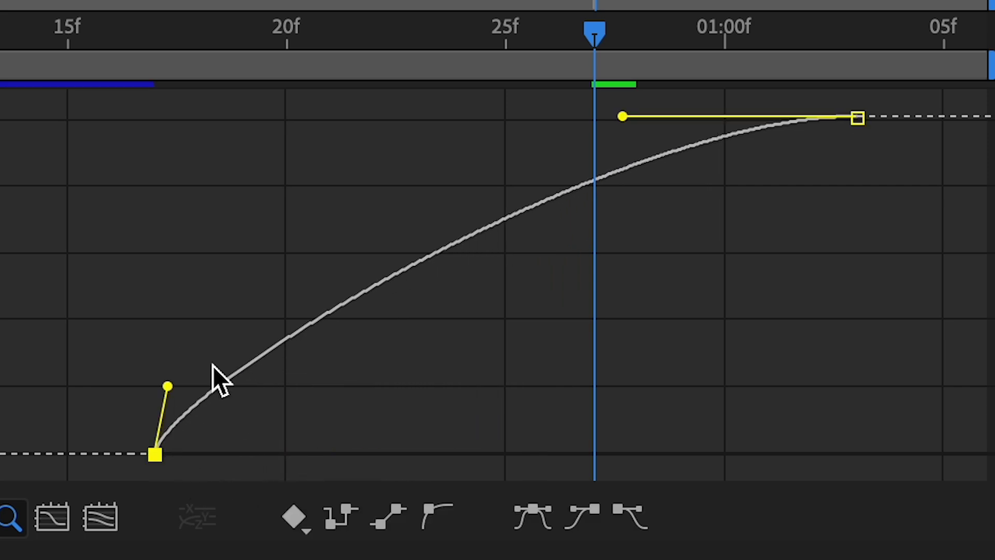
drag(570, 39, 67, 32)
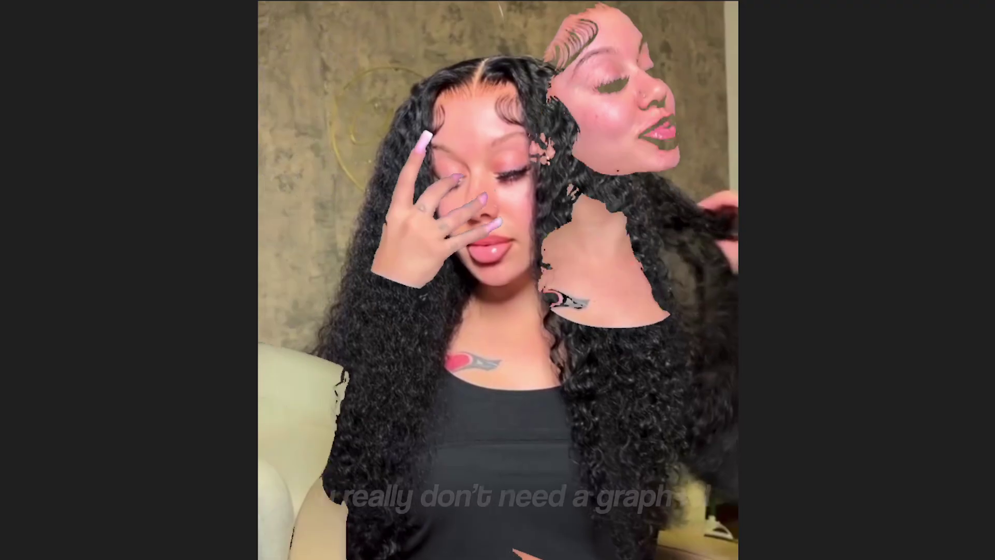
key(space)
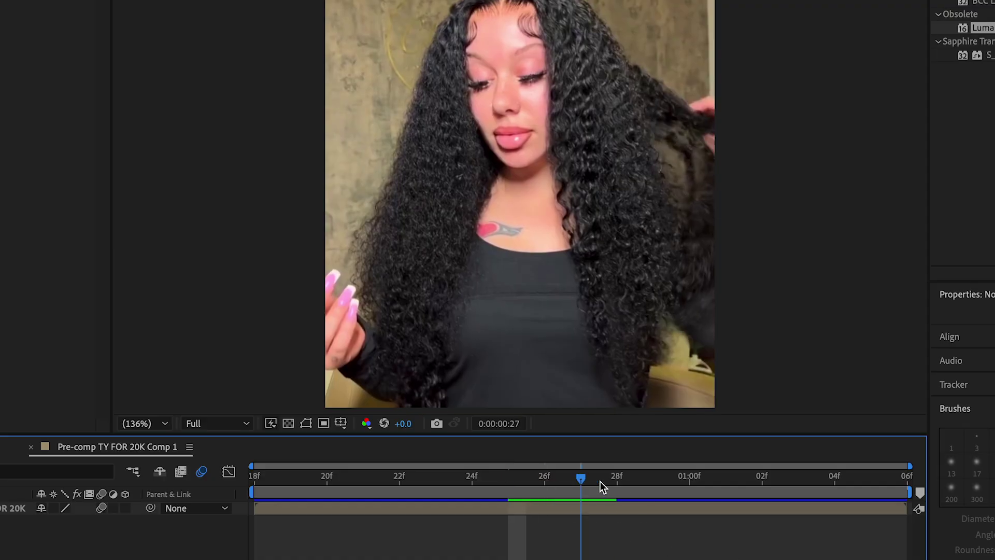
Duplicate the clip layer inside Pre-comp TY FOR 20K Comp 1 and add an ellipse mask to the upper copy
drag(599, 481, 492, 515)
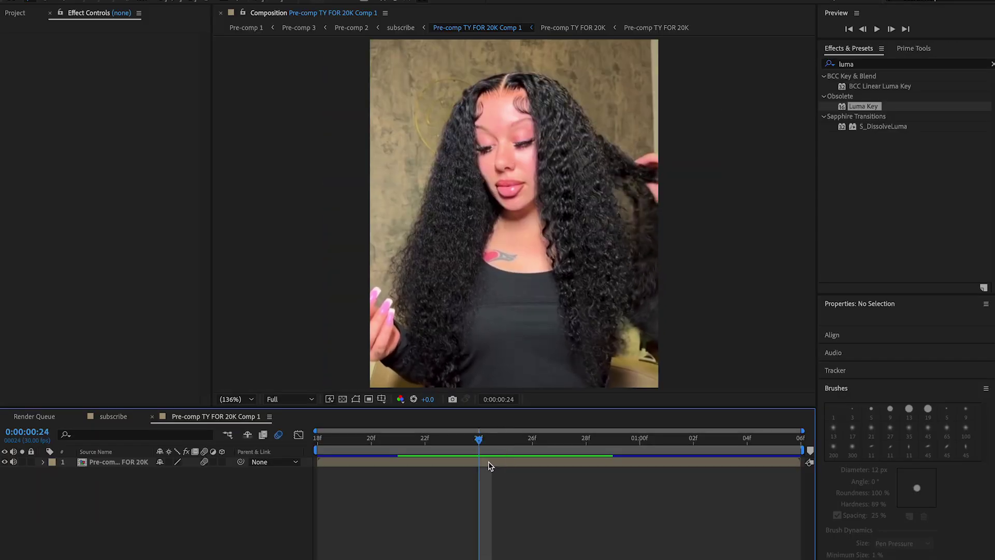
click(490, 463)
key(ctrl+d)
click(161, 1)
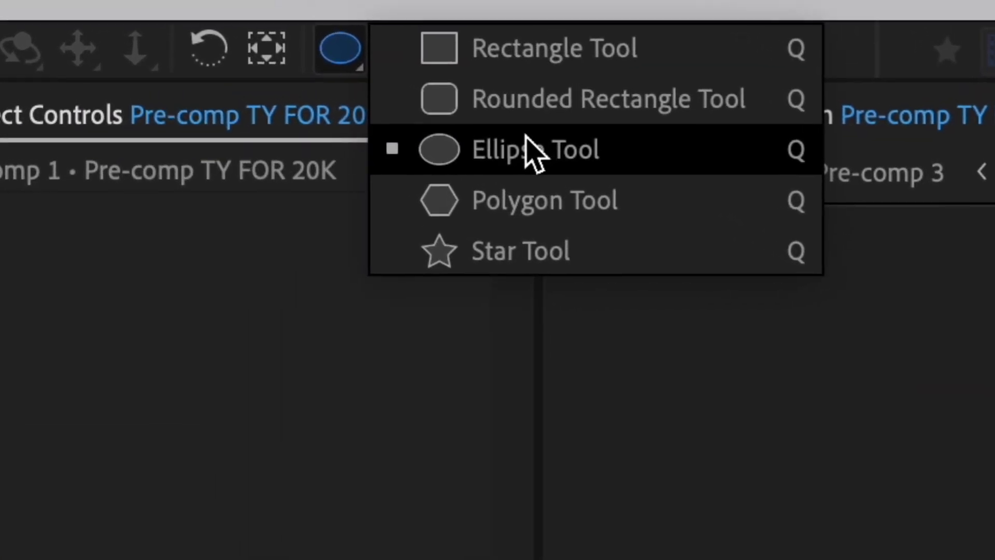
click(534, 151)
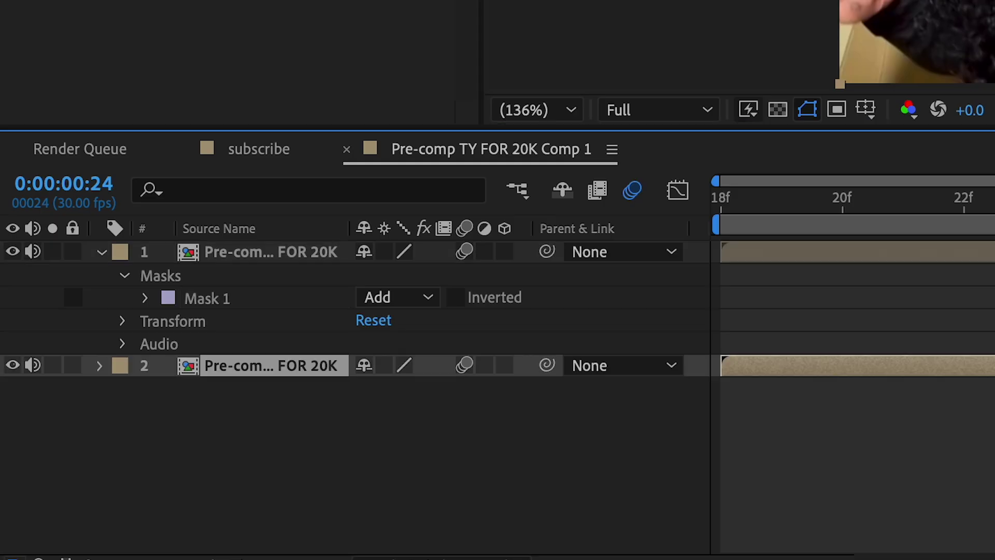
Keyframe the lower copy's Opacity from 100% down to 46% at 1:04, and increase the Mask Feather of Mask 1 on the upper copy
key(t)
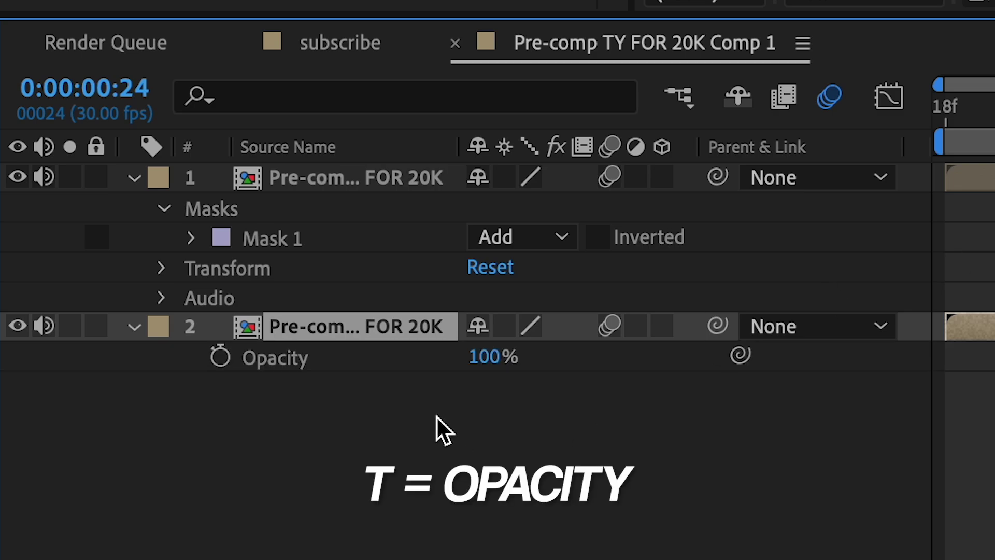
click(220, 357)
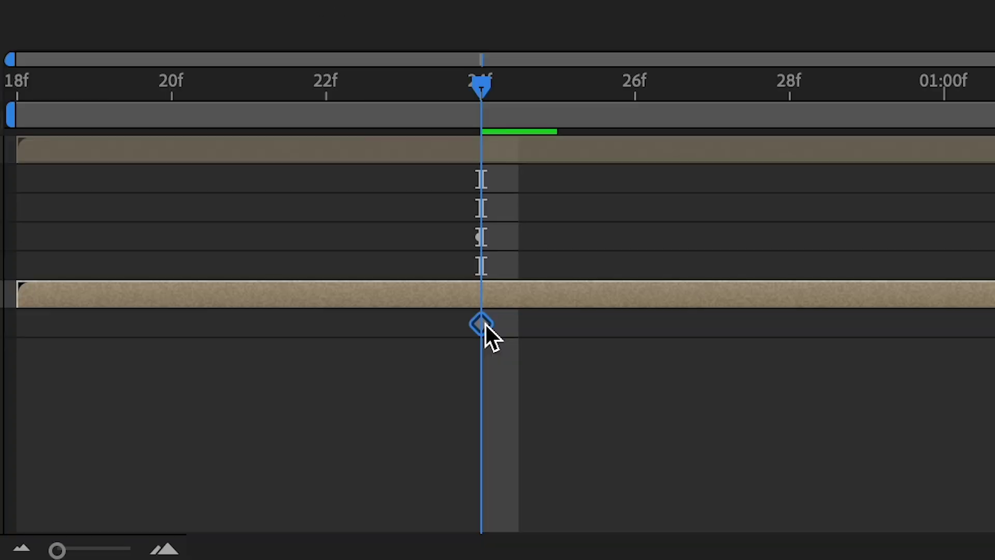
drag(486, 325, 450, 349)
drag(925, 86, 627, 138)
drag(203, 461, 166, 461)
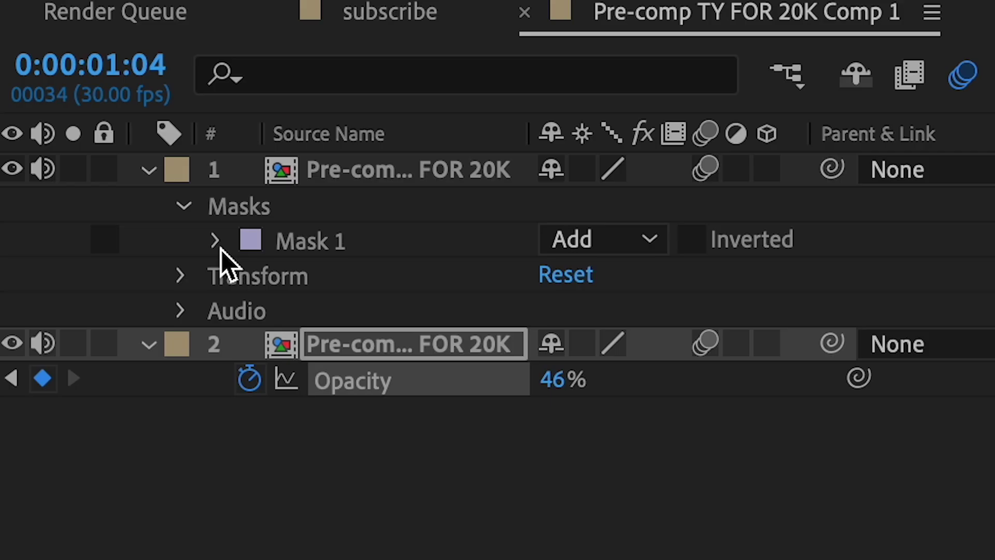
click(74, 410)
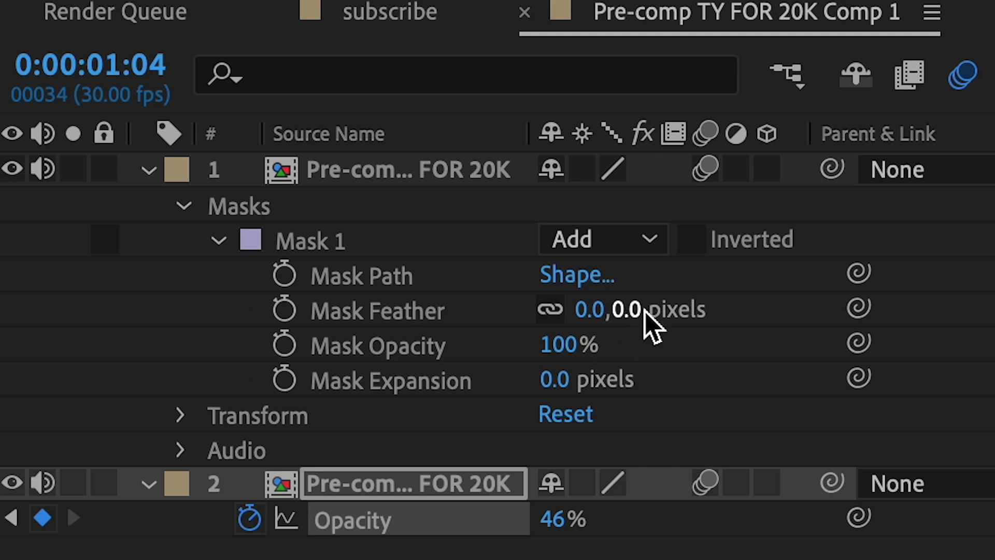
drag(630, 312, 669, 312)
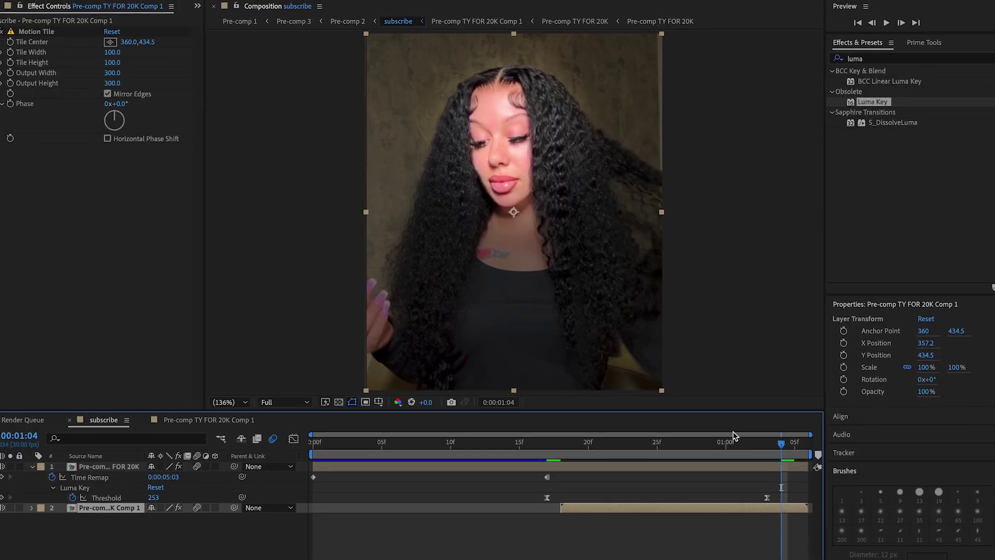
Pre-compose both clip layers in the subscribe composition as Pre-comp 4 and preview the result
drag(736, 440, 641, 444)
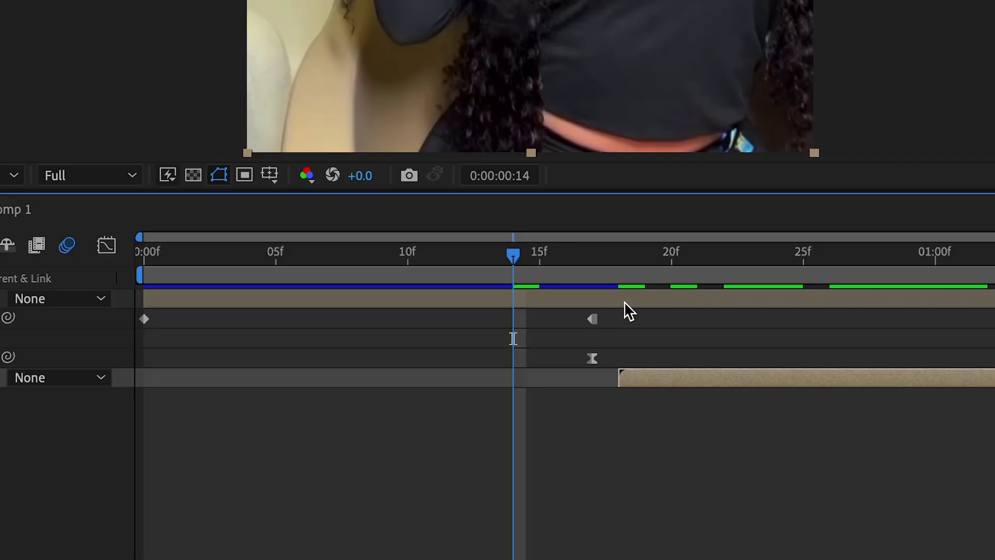
click(624, 301)
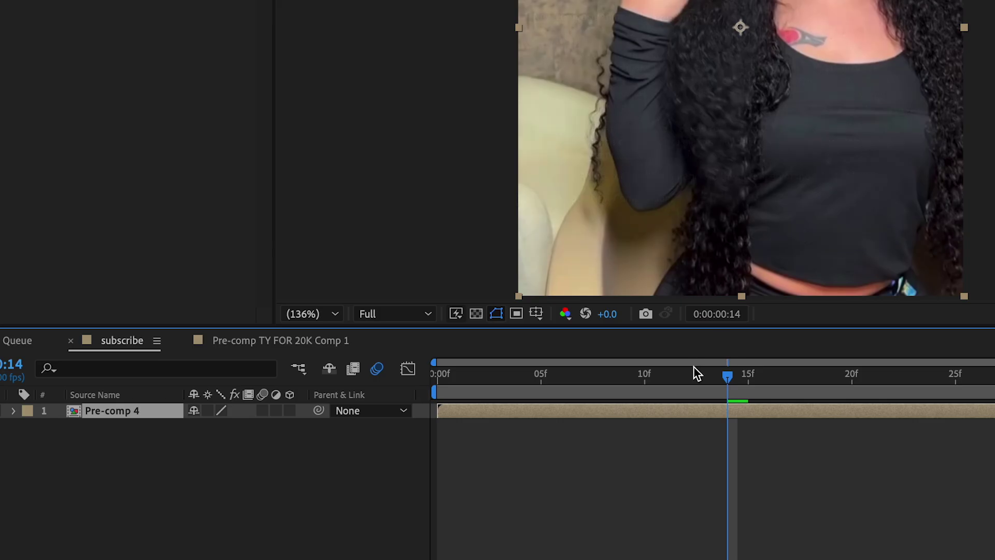
key(space)
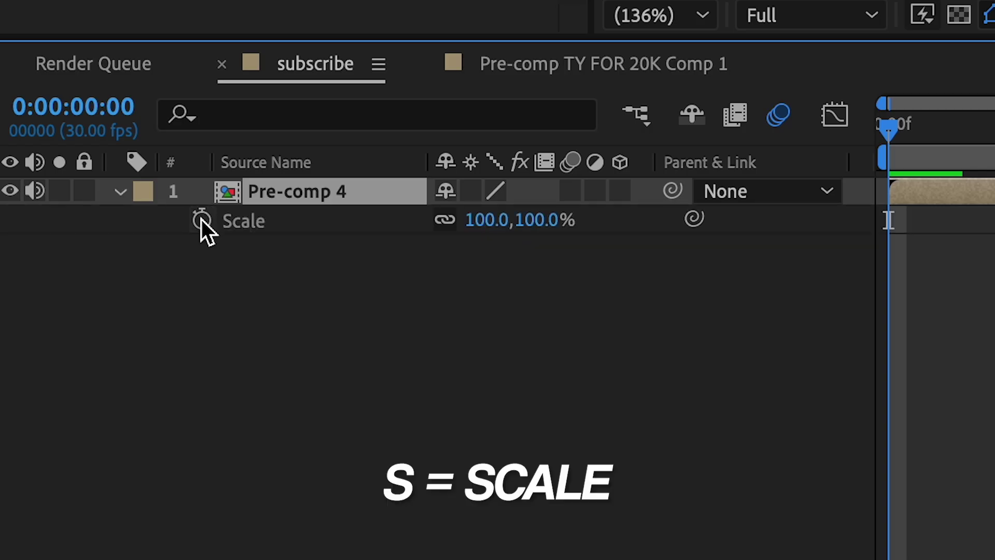
Add starting Scale and Position keyframes to Pre-comp 4 at frame 0 and show both keyframed properties
click(201, 220)
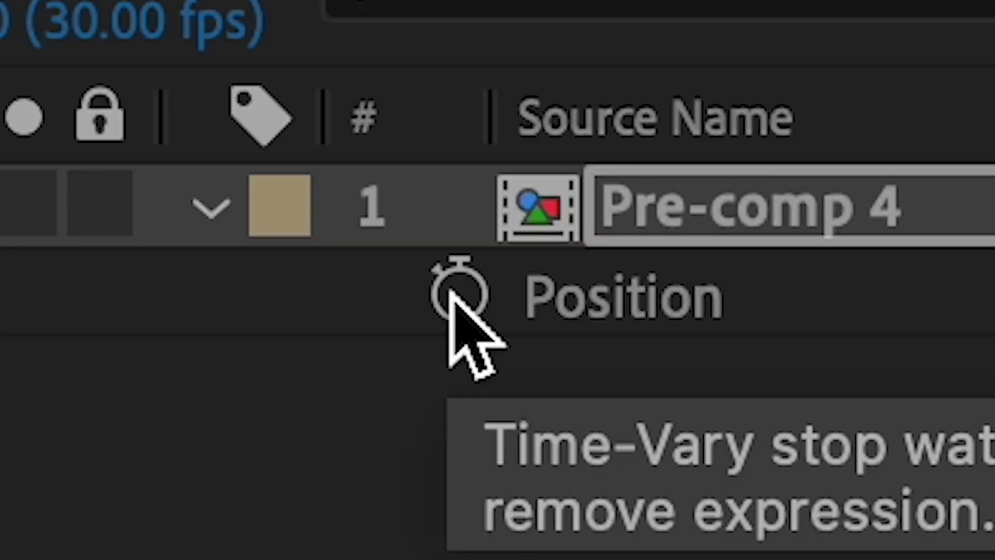
click(450, 292)
key(u)
key(u)
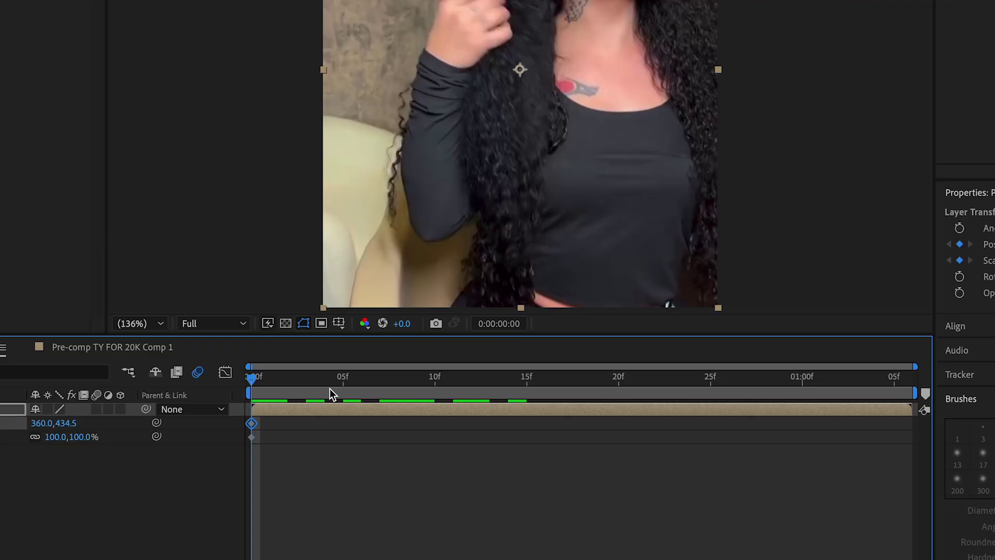
Keyframe Pre-comp 4's Scale to 129% and Position to 386, 498.5 at 1:05, and apply Easy Ease to all four keyframes
drag(325, 392, 913, 427)
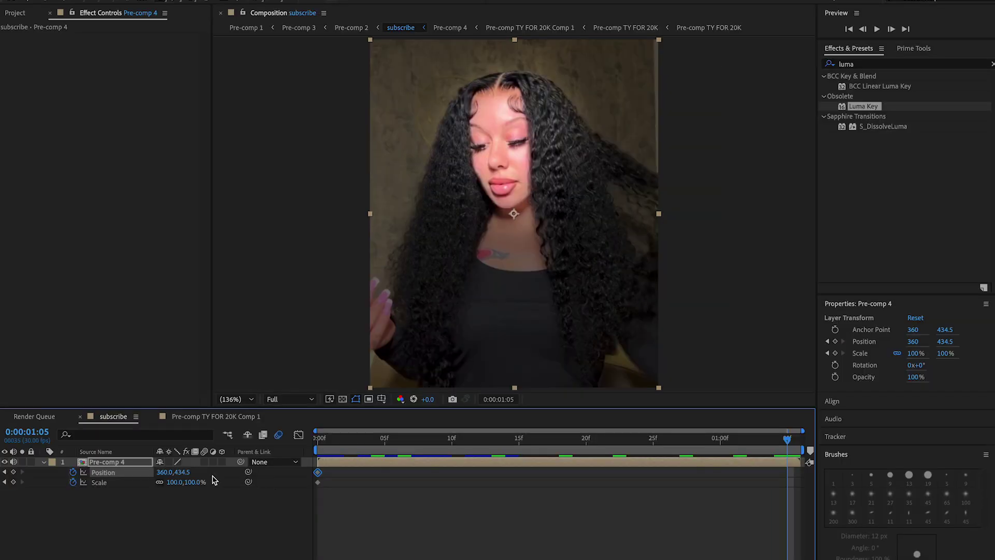
drag(197, 482, 215, 484)
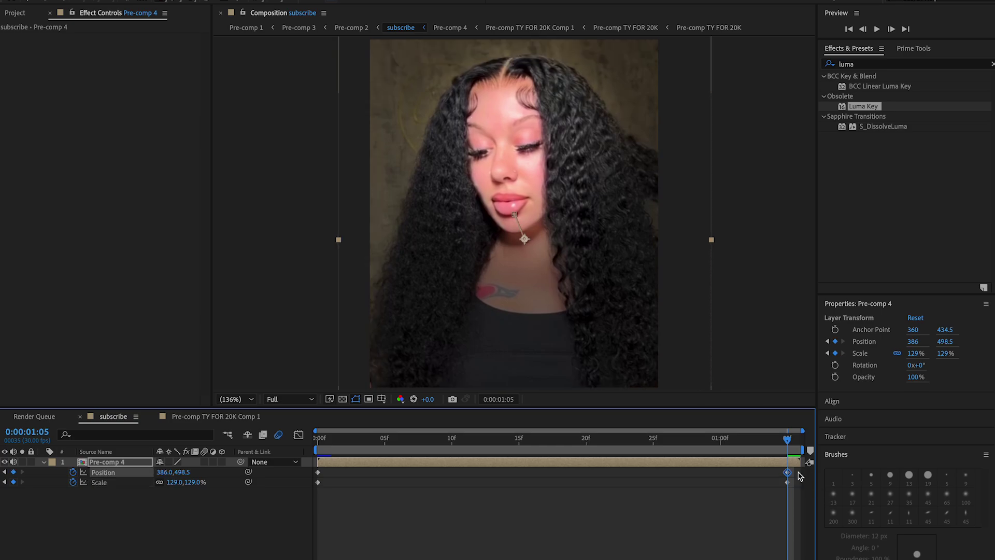
drag(800, 475, 301, 493)
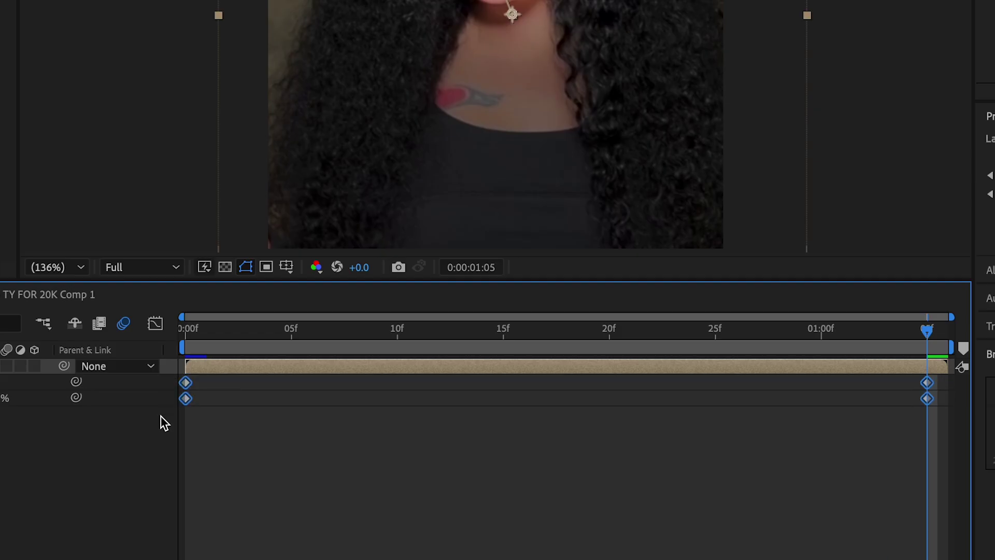
key(F9)
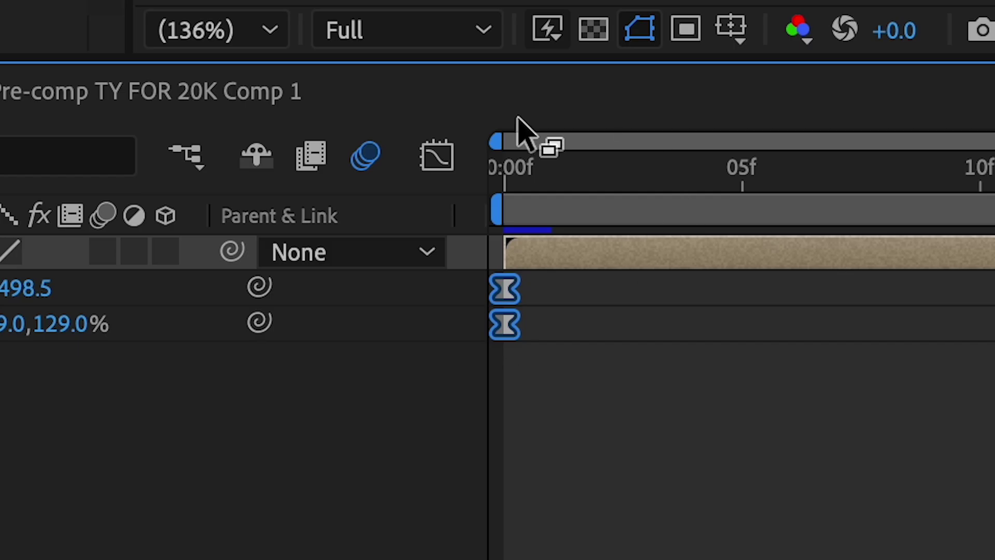
Reshape the Scale and Position speed graphs of Pre-comp 4 to peak around frame 16, and preview the animation
click(437, 157)
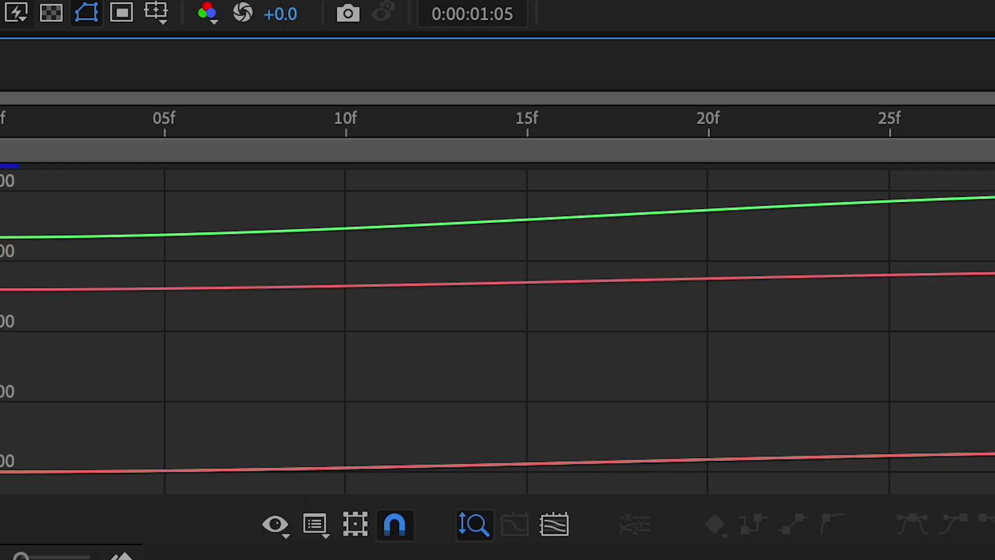
click(325, 525)
click(440, 263)
drag(141, 413, 67, 537)
click(530, 265)
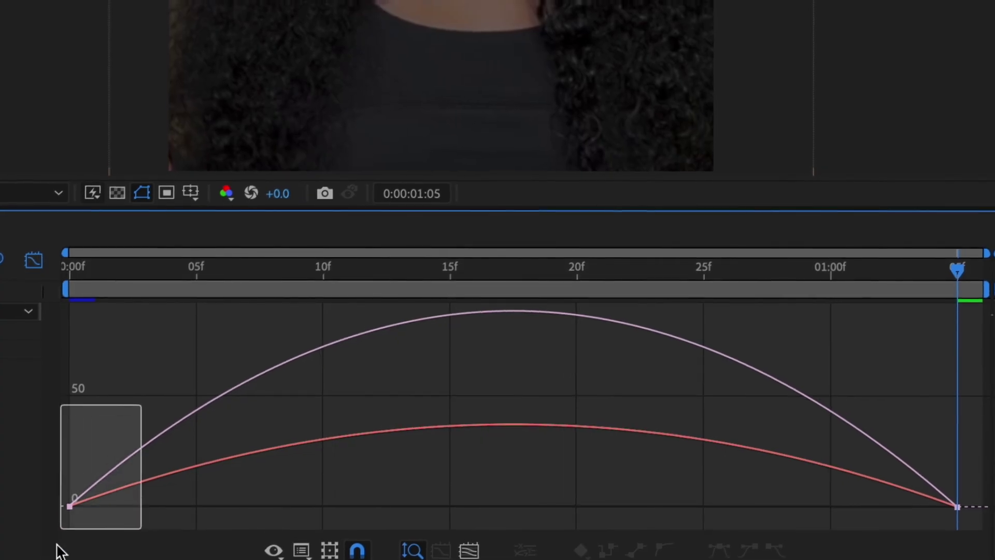
mouse_move(530, 265)
mouse_down()
mouse_move(539, 270)
mouse_move(510, 266)
mouse_move(533, 265)
mouse_up()
drag(132, 307, 34, 549)
drag(223, 515, 330, 515)
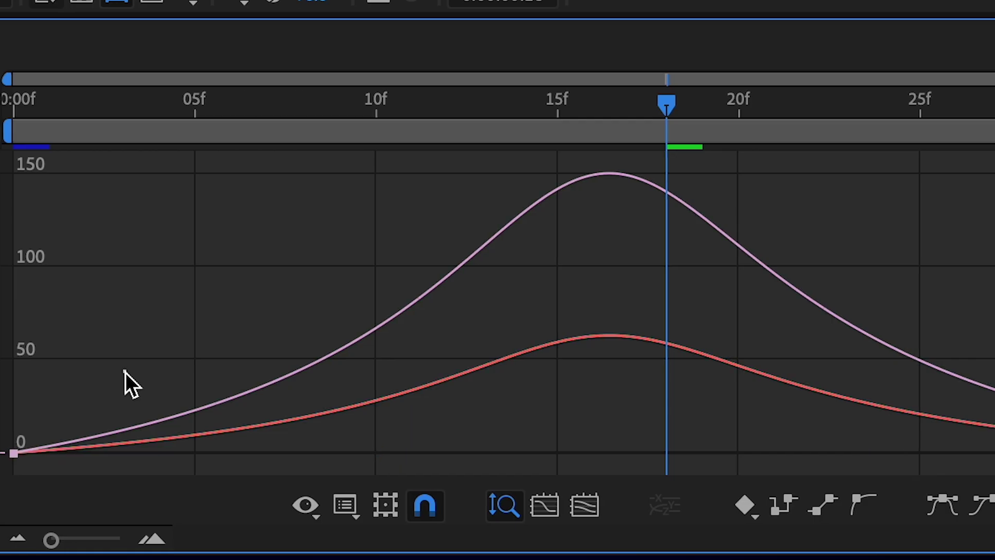
drag(301, 452, 388, 460)
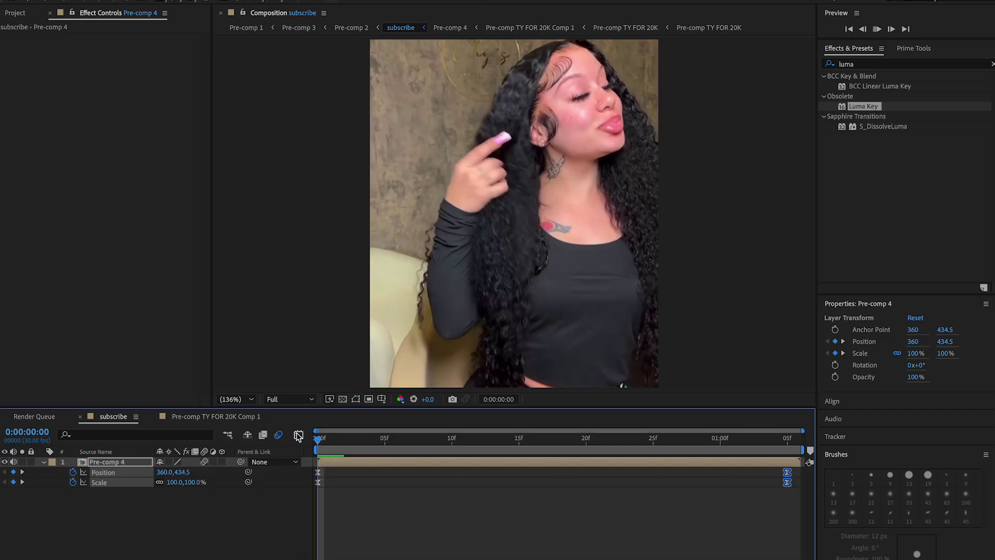
key(space)
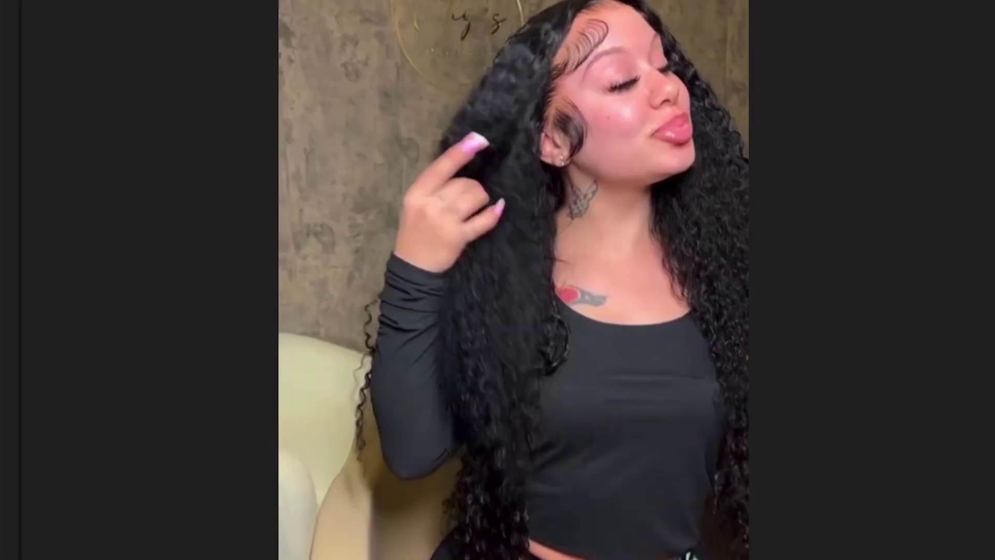
key(space)
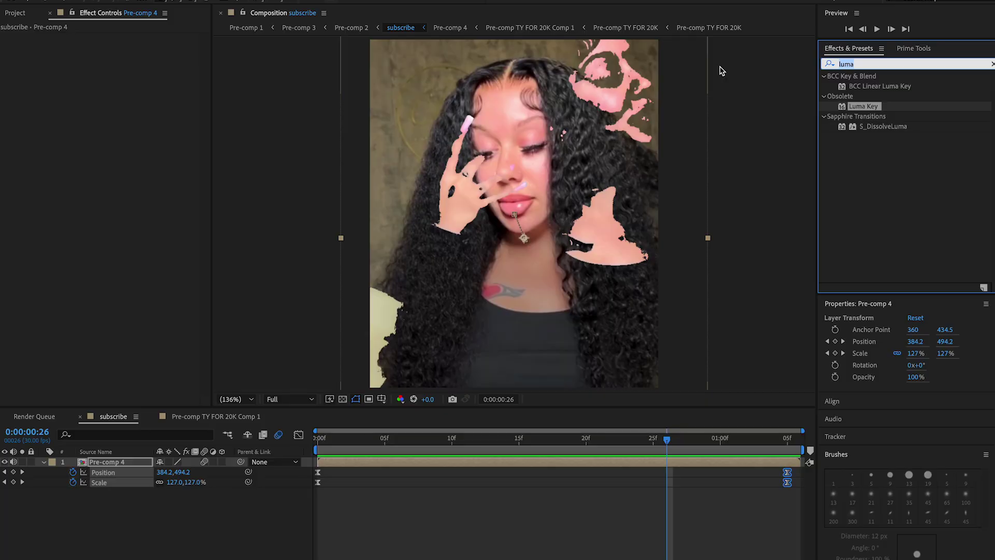
Apply S_TimeWarpRGB to Pre-comp 4 and RSMB Pro to the layer pre-composed from it, and play back Pre-comp 4's contents
text(rgb)
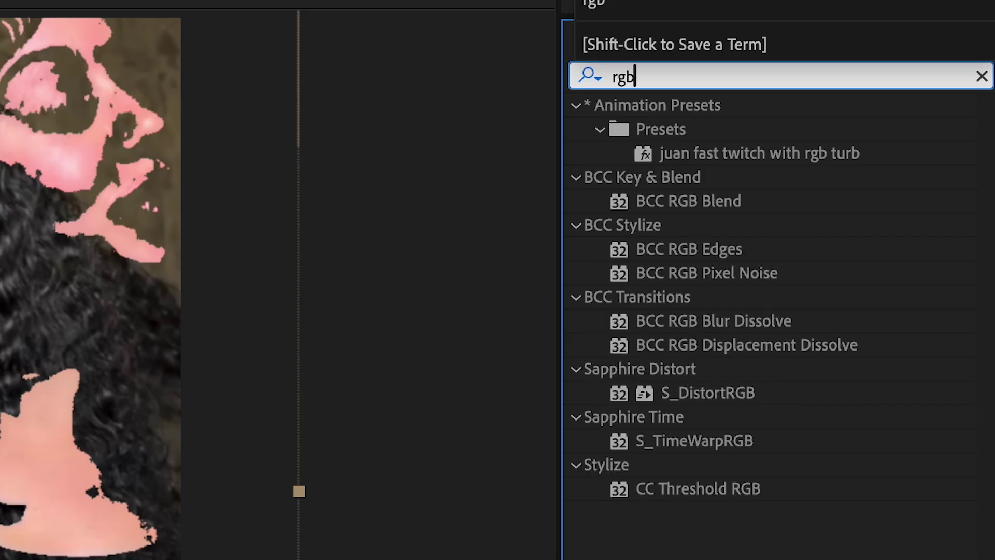
click(726, 441)
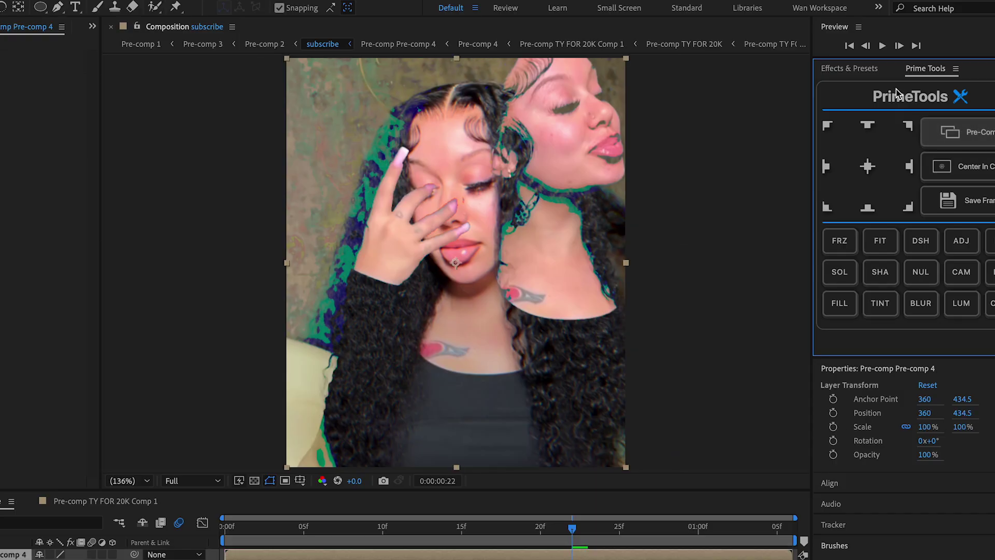
text(rsmb)
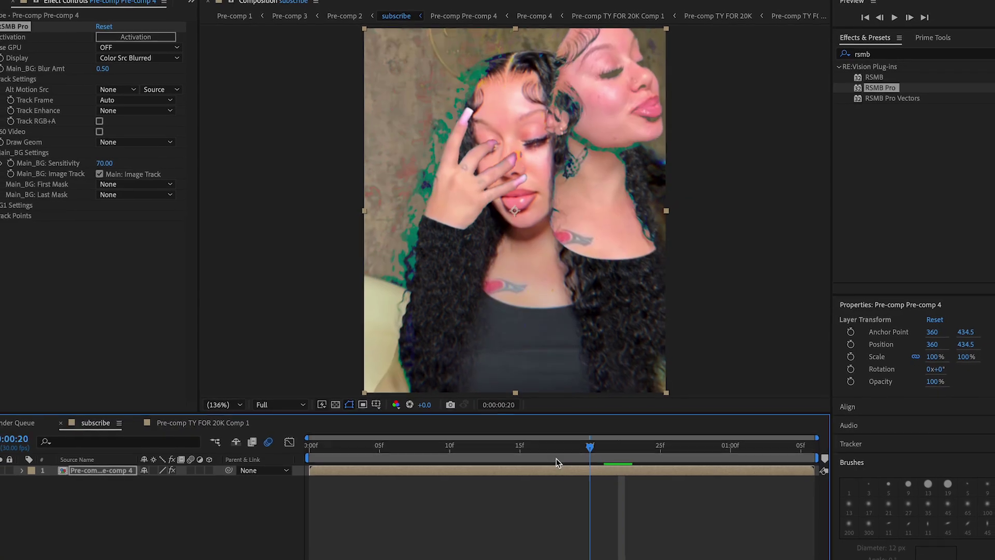
key(space)
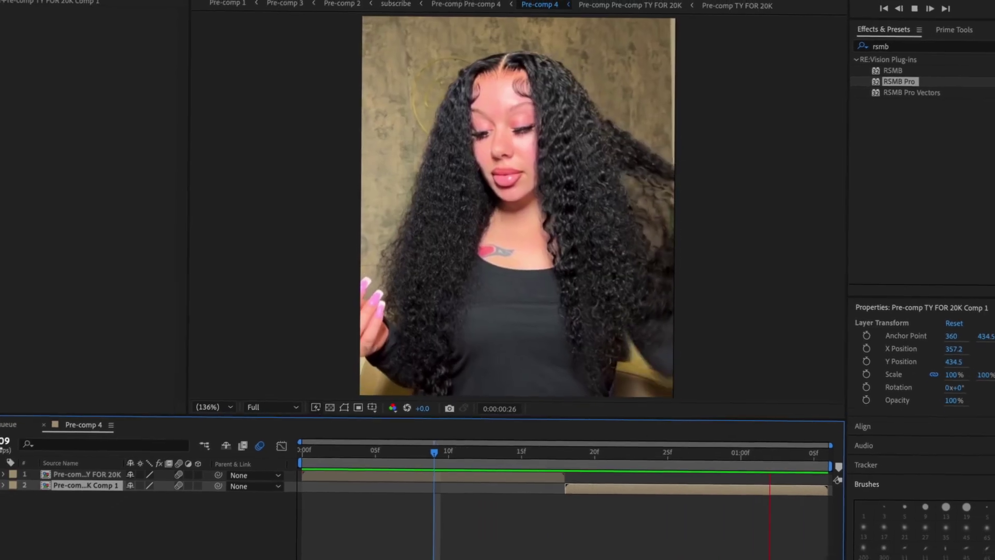
key(space)
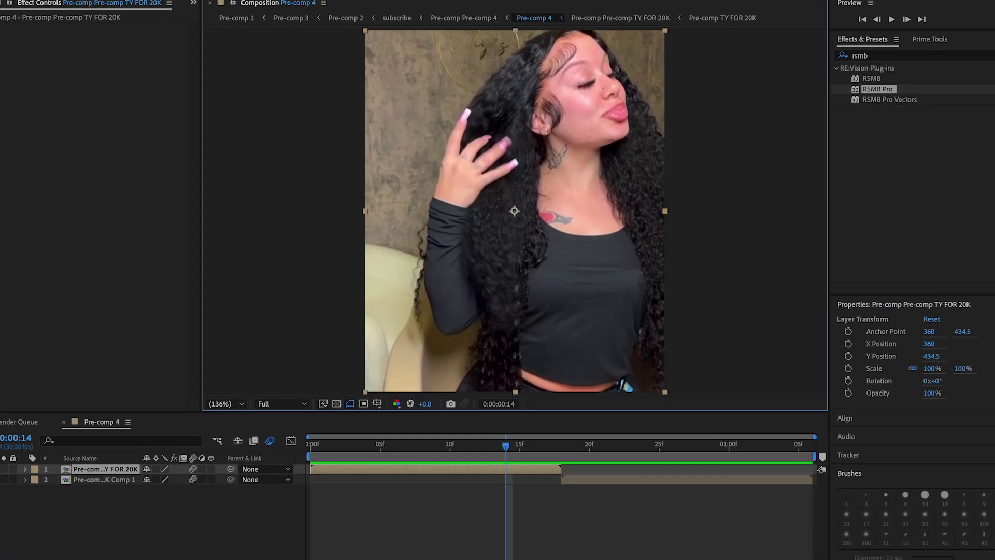
Inside Pre-comp 4, keyframe the upper clip's Scale from 100% at frame 0 to 107% at 0:17 with Easy Ease
drag(501, 467, 240, 472)
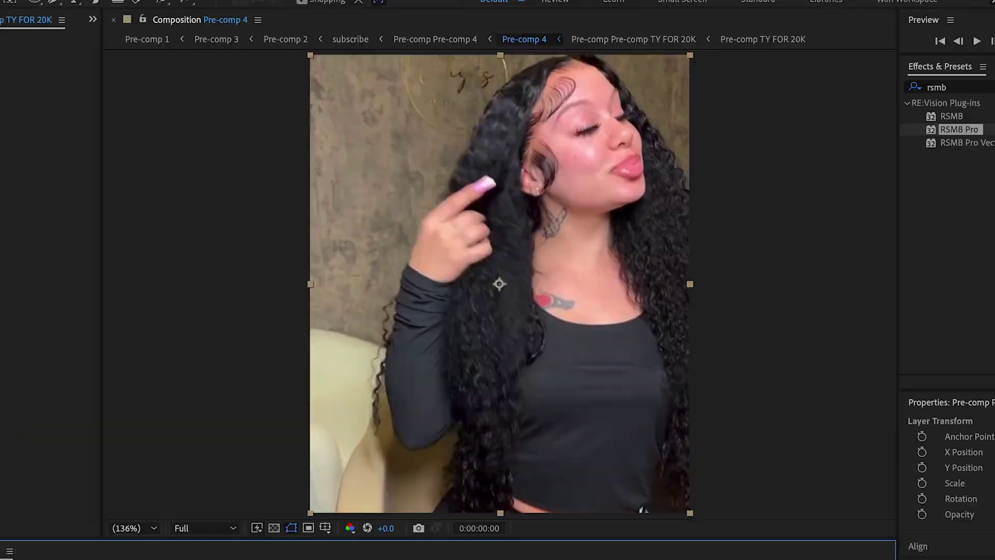
key(s)
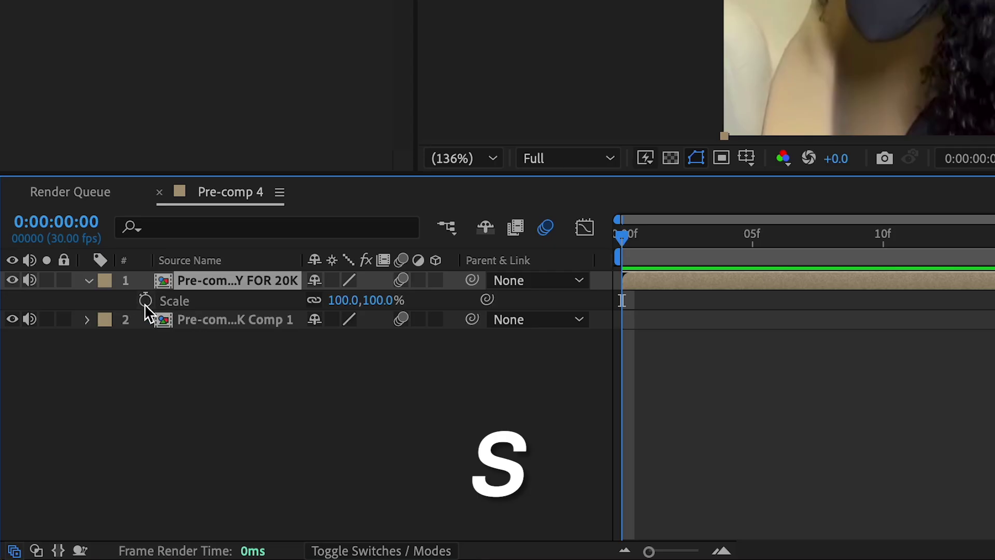
click(145, 302)
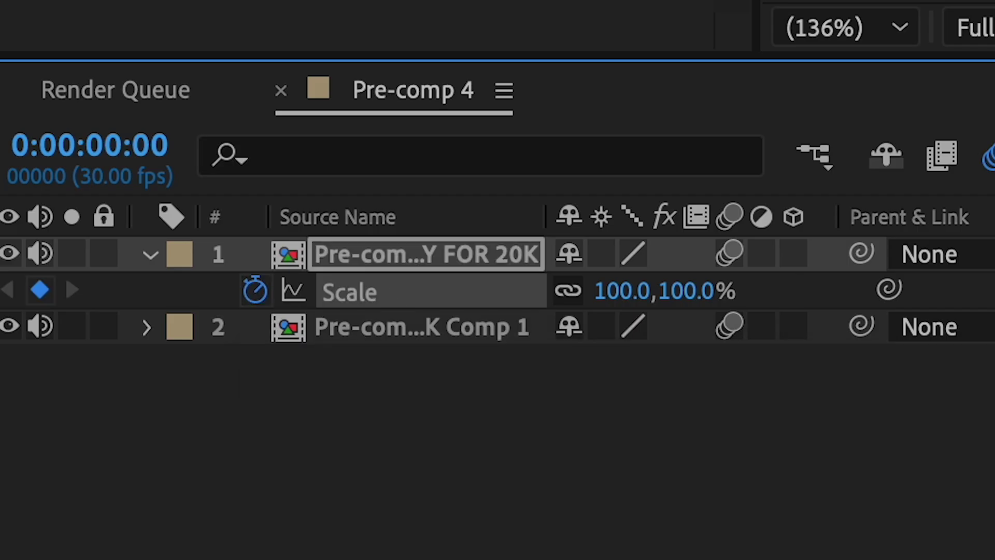
drag(388, 126, 456, 125)
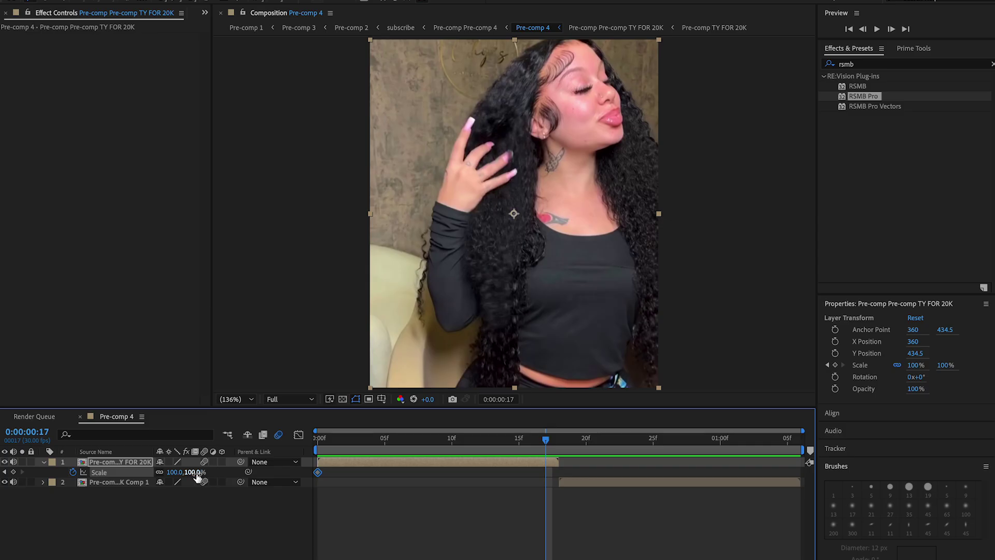
mouse_move(194, 473)
mouse_down()
mouse_move(204, 473)
mouse_move(189, 473)
mouse_up()
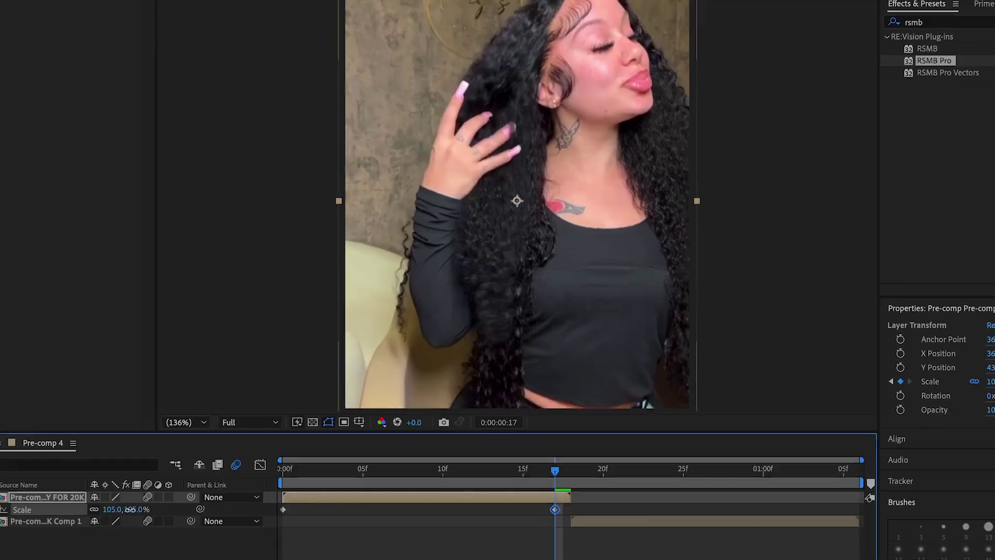
drag(131, 510, 132, 510)
click(576, 516)
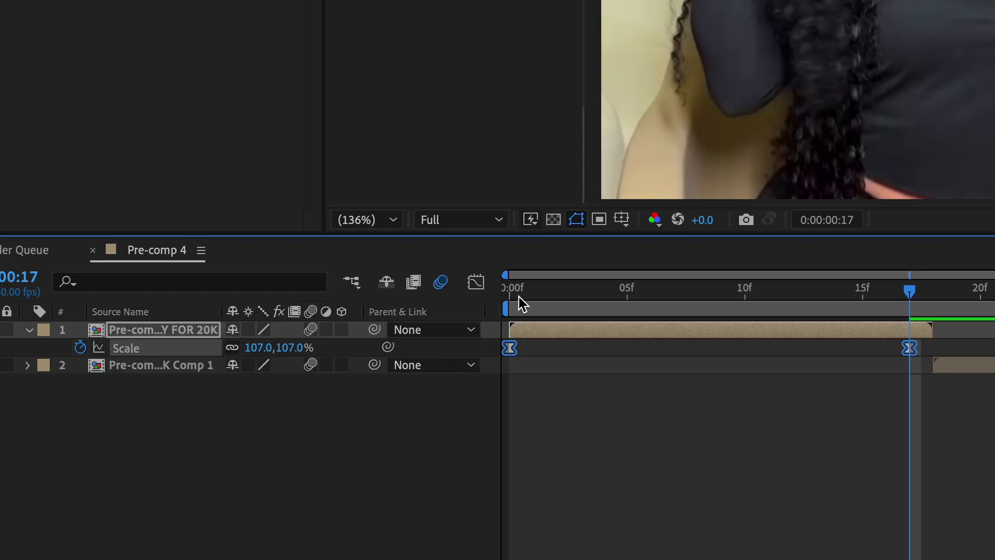
Adjust the keyframe handles of the upper clip's Scale curve in the value graph
click(476, 282)
click(539, 539)
click(635, 220)
click(184, 478)
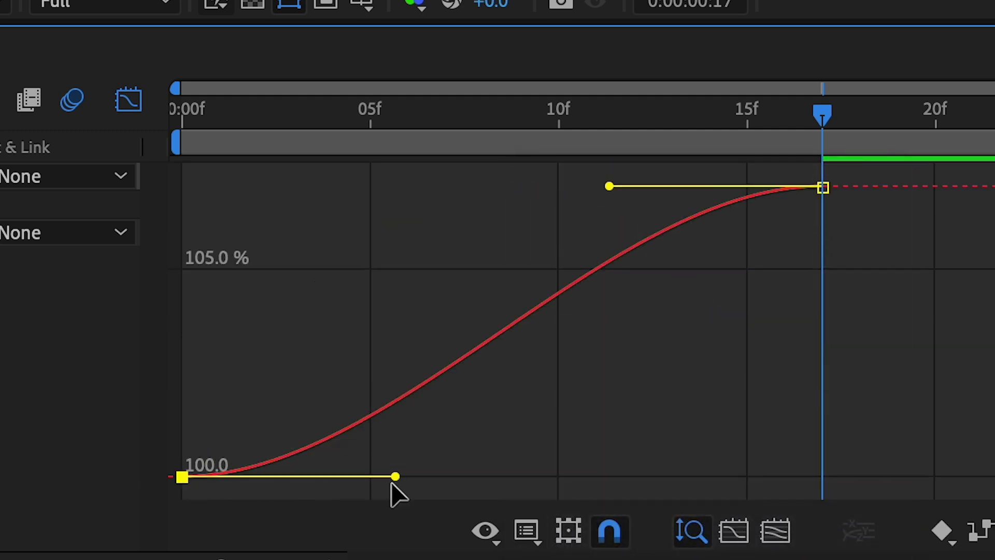
drag(625, 200, 750, 451)
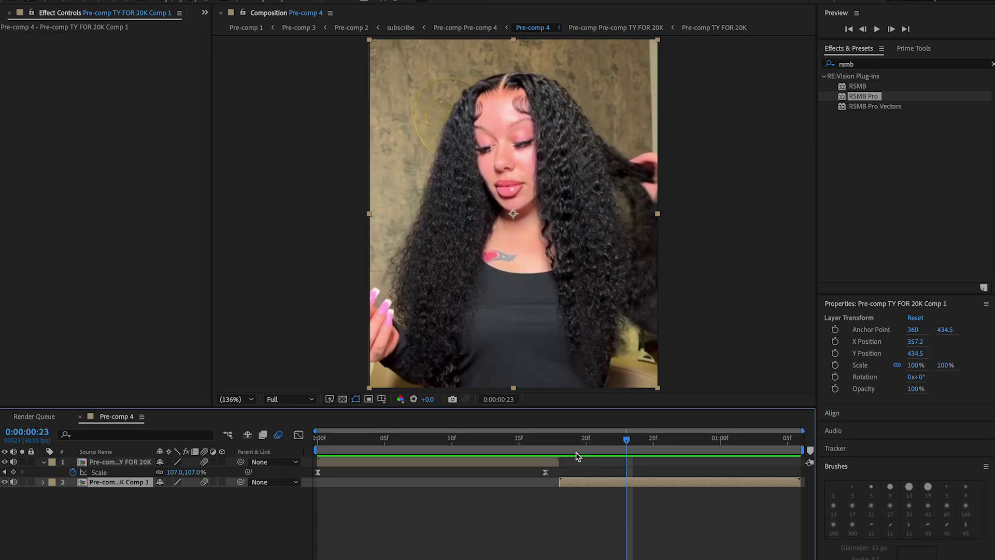
Keyframe the lower clip's Scale from 100% at 0:18 up to a larger size at 1:04 with Easy Ease
key(i)
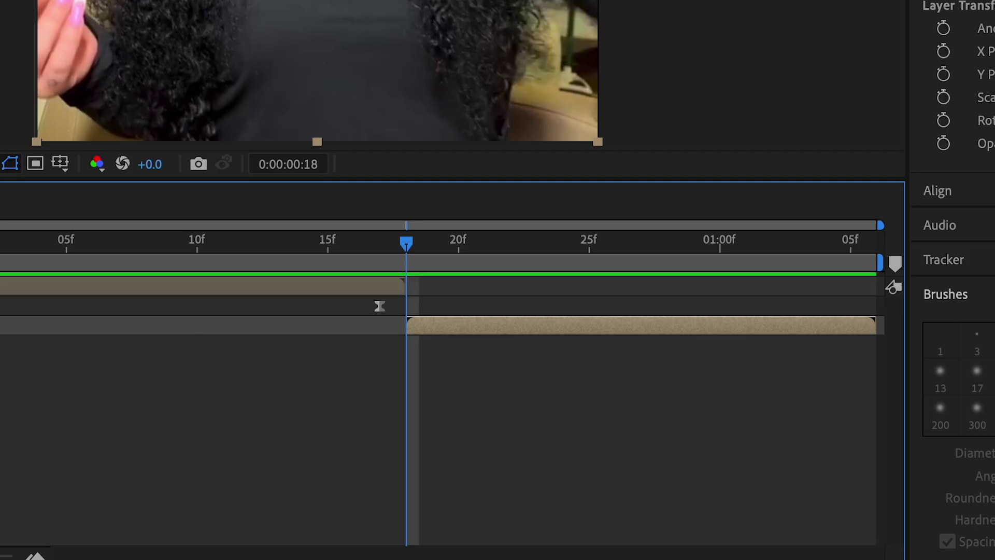
key(s)
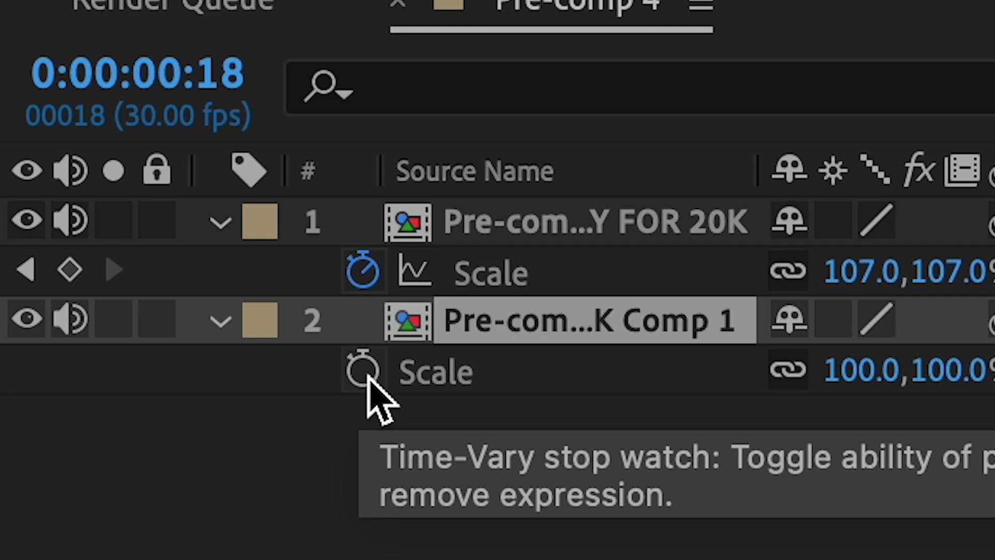
click(183, 293)
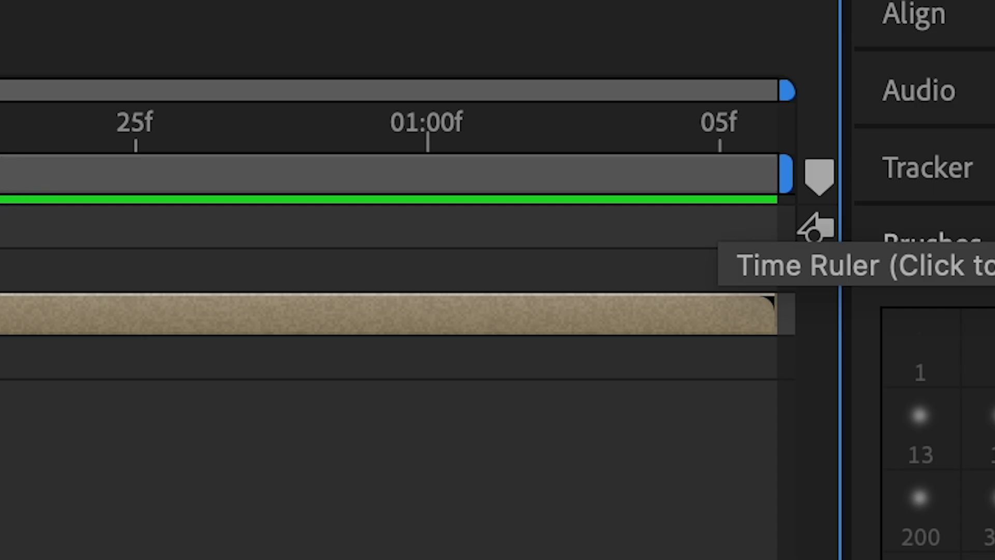
drag(2, 135, 562, 171)
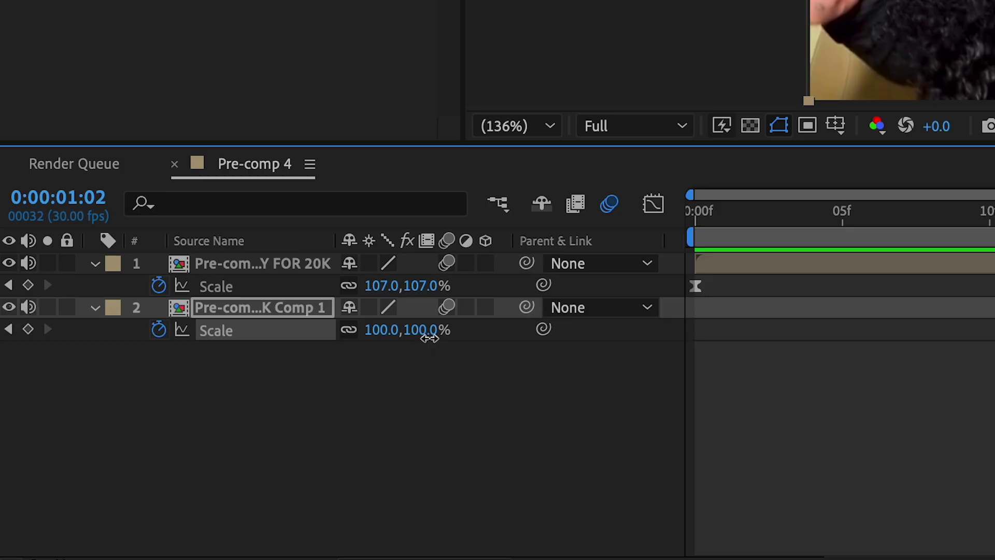
drag(433, 333, 438, 333)
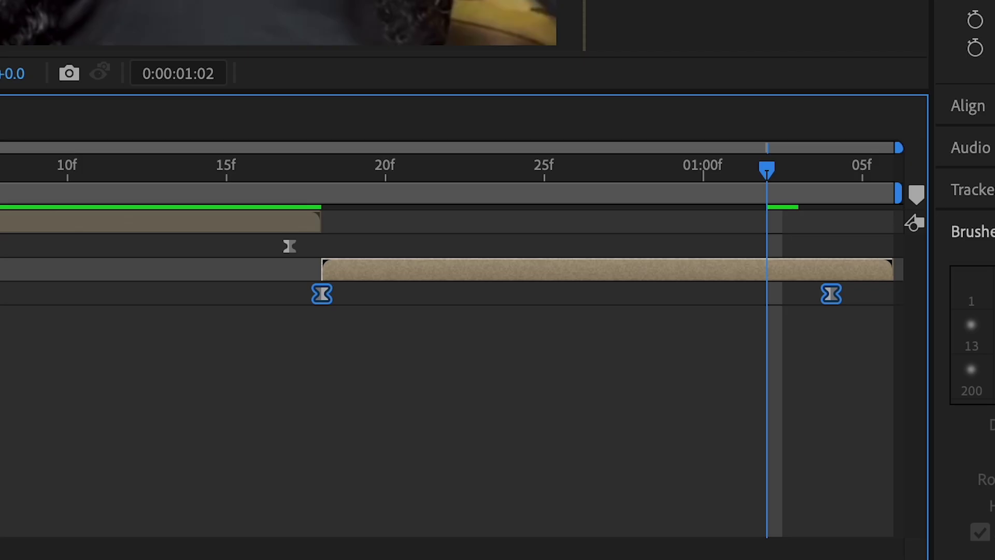
Adjust the keyframe handles of the lower clip's eased Scale curve in the graph
key(shift+F3)
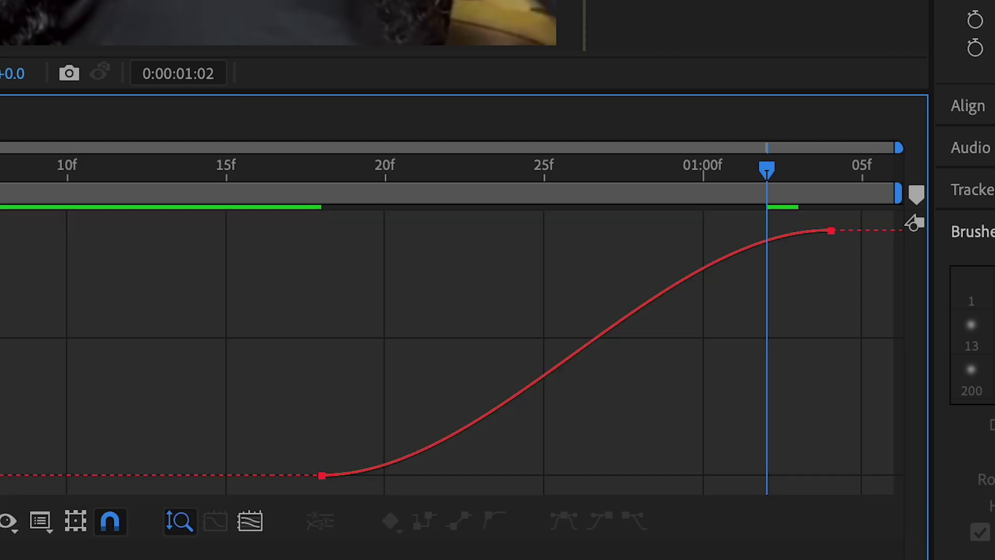
click(331, 471)
drag(490, 476, 367, 300)
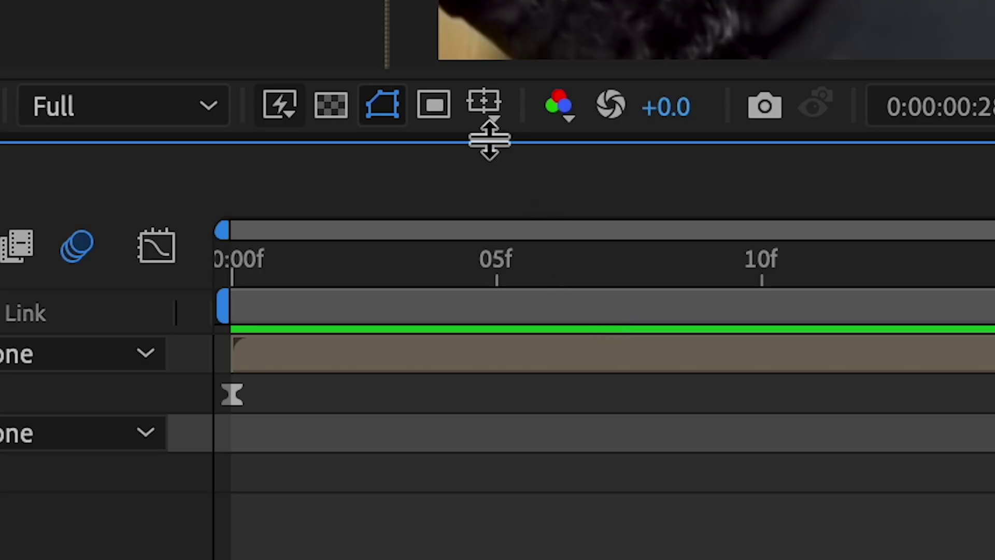
Show the proportional grid over the composition and add a comp-size 720 x 869 px white solid above both clips
click(380, 401)
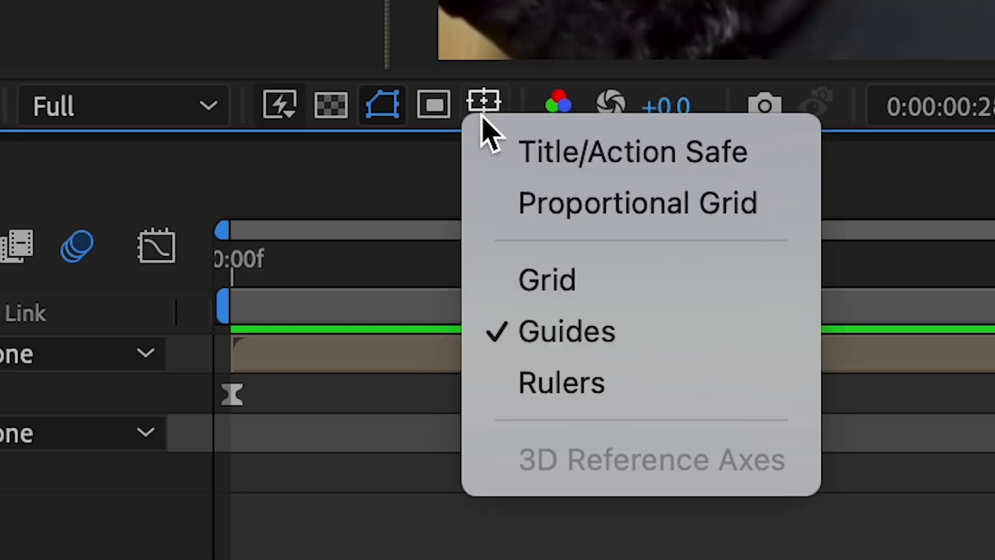
click(617, 205)
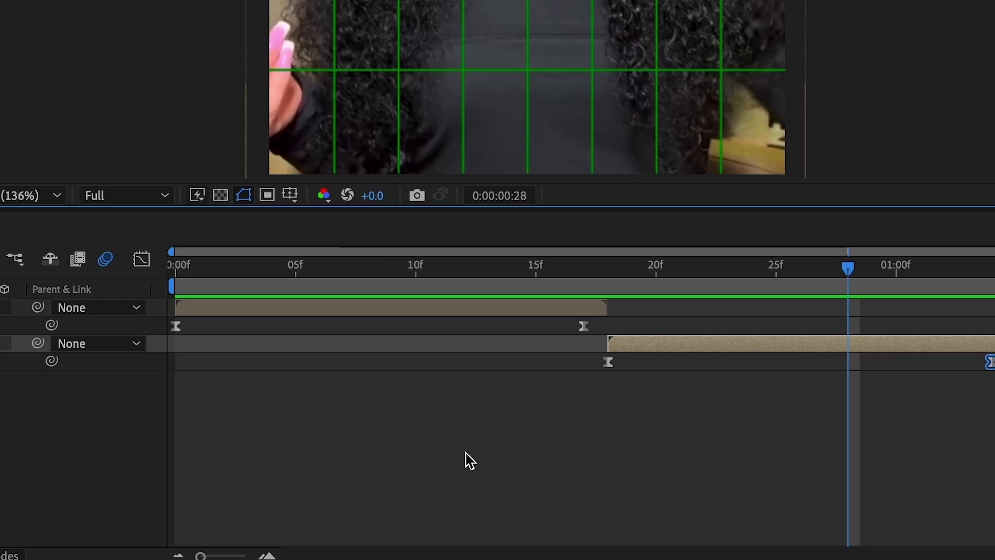
right_click(470, 460)
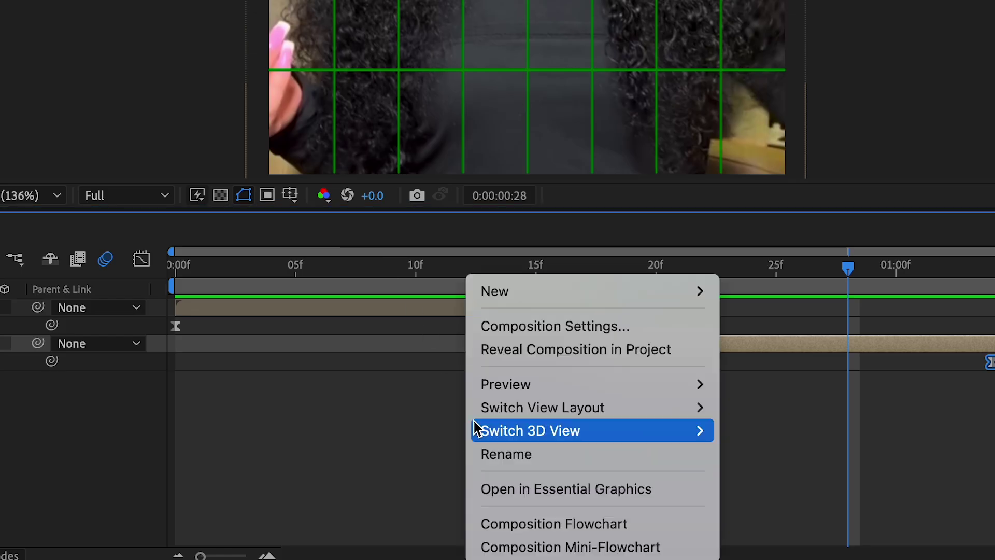
mouse_move(548, 291)
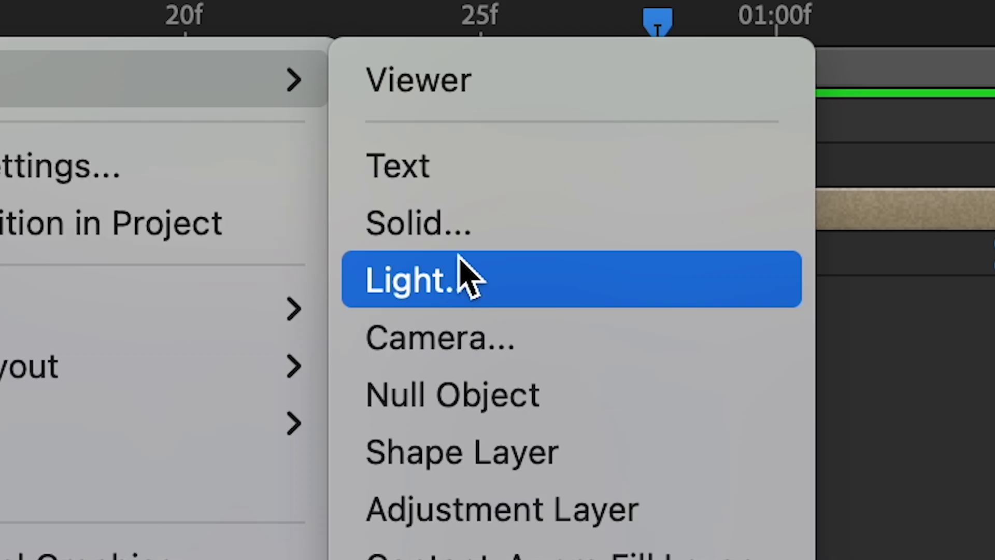
click(766, 356)
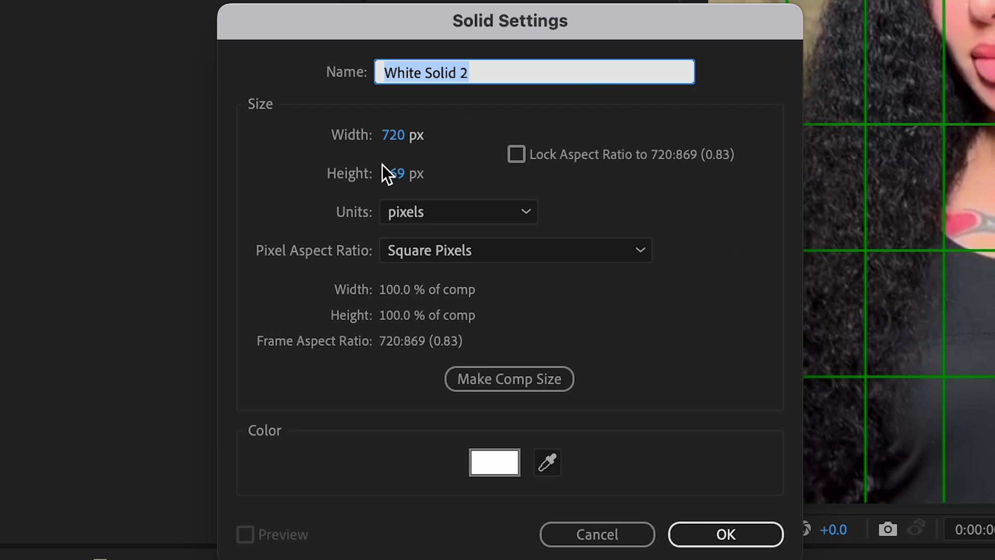
click(736, 543)
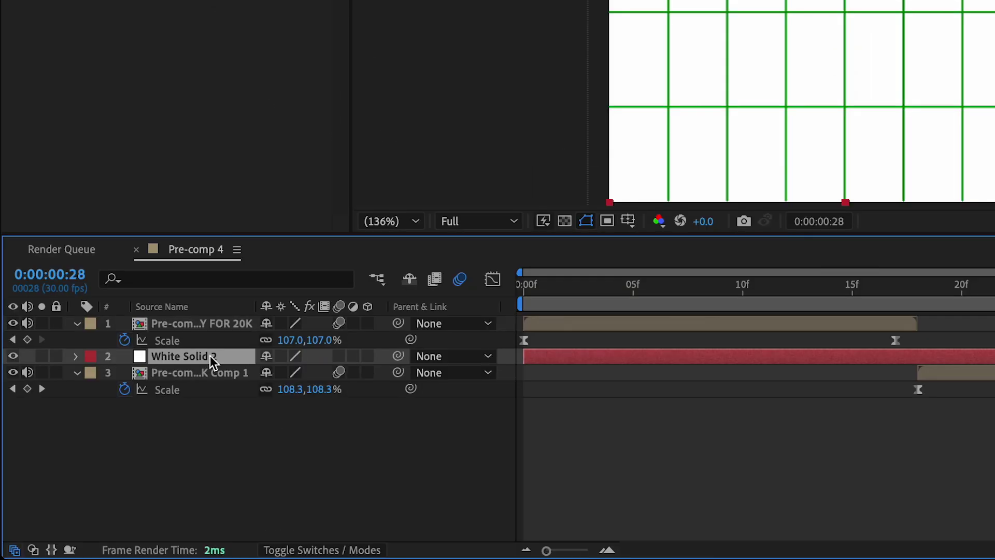
drag(212, 324, 212, 320)
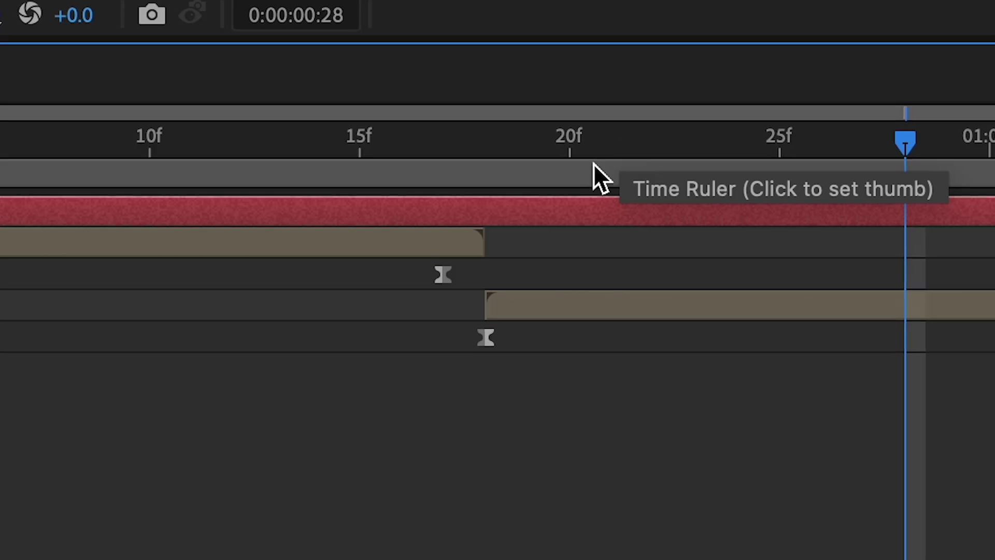
Split the white solid at the clip change at 0:18 and split its earlier part at 0:17
click(935, 292)
drag(521, 150, 449, 159)
key(ctrl+shift+d)
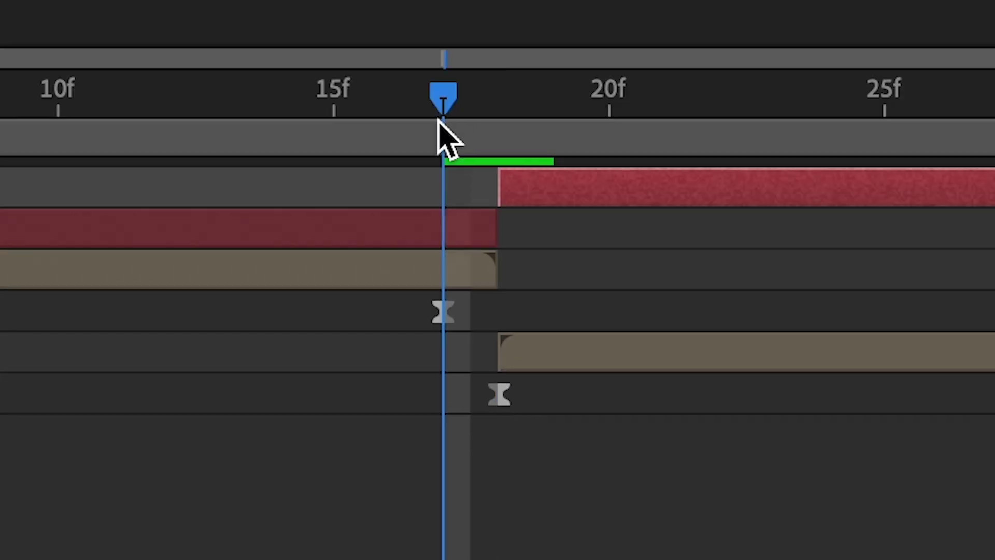
click(440, 231)
key(ctrl+shift+d)
Split the last solid piece at 0:19 and delete the long outer pieces, keeping one-frame solids at 0:17 and 0:18
drag(468, 110, 576, 116)
click(589, 182)
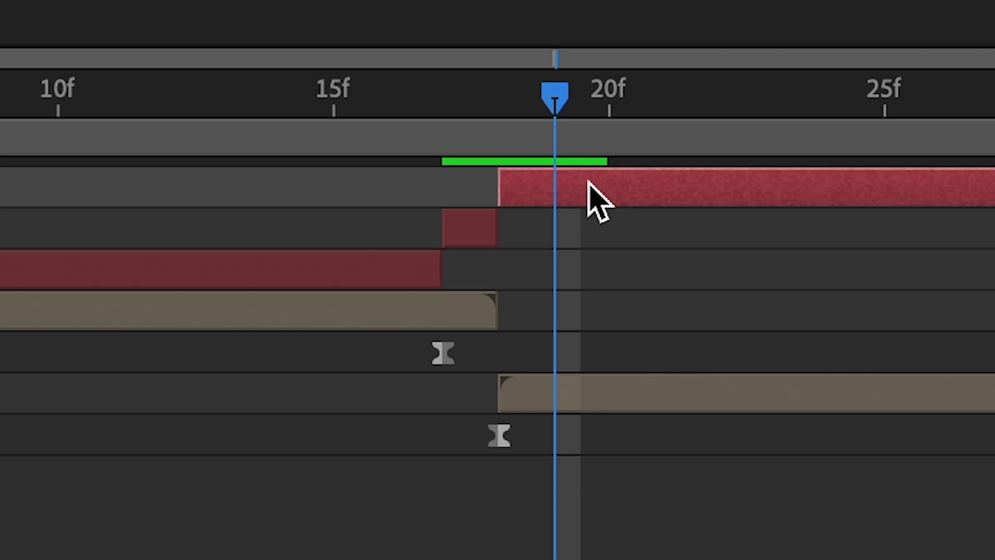
key(ctrl+shift+d)
key(Delete)
click(362, 311)
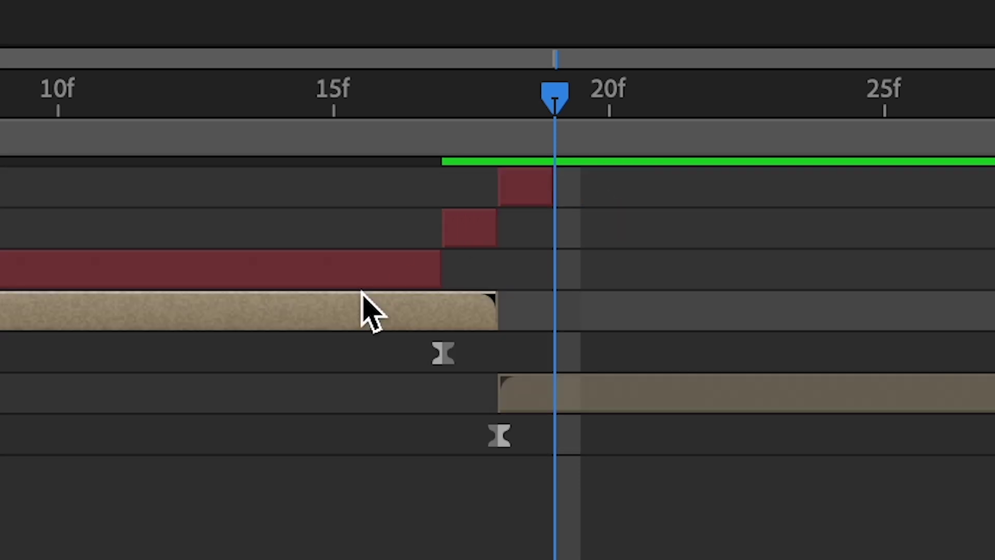
click(362, 263)
key(Delete)
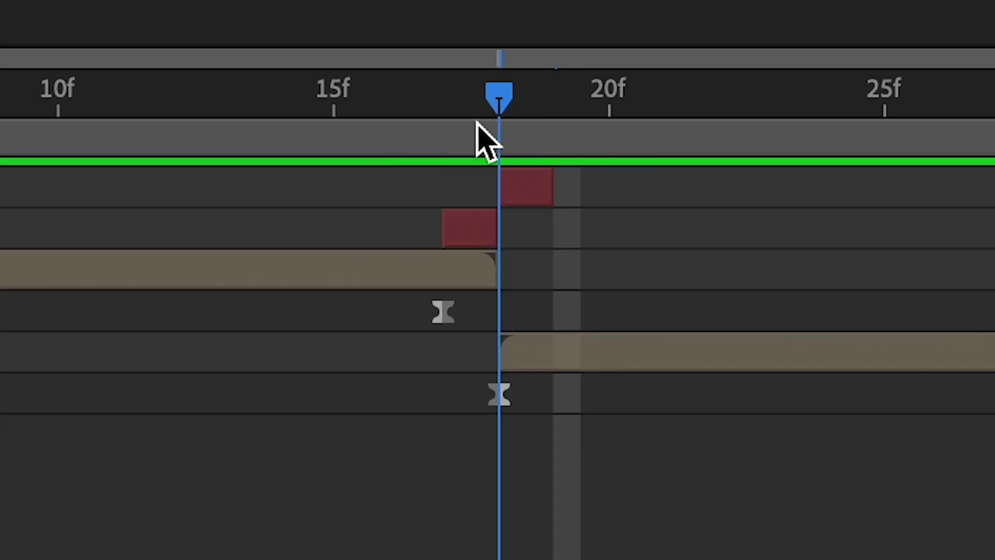
Draw rectangle masks that limit the solid at 0:17 to the left half and the solid at 0:18 to the right half
click(457, 129)
click(462, 232)
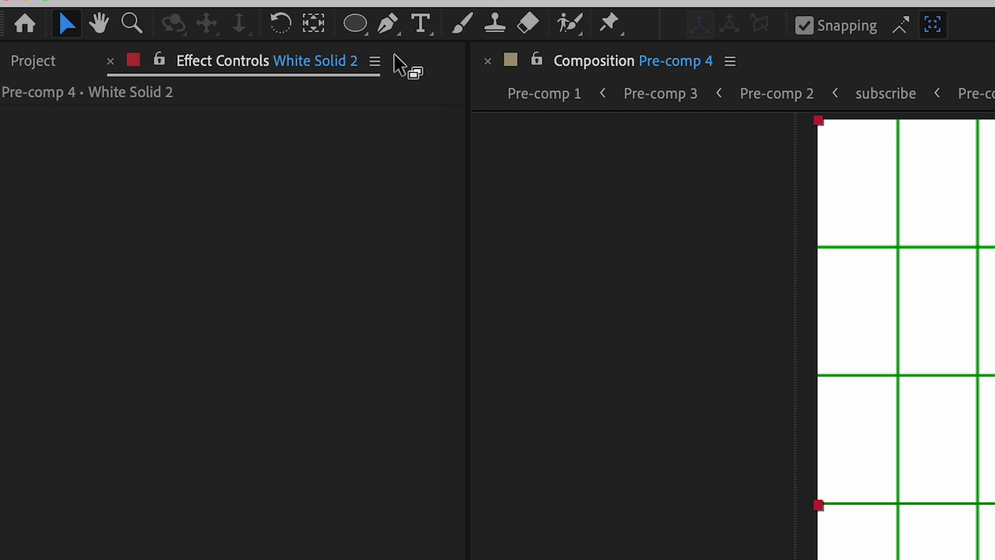
click(363, 30)
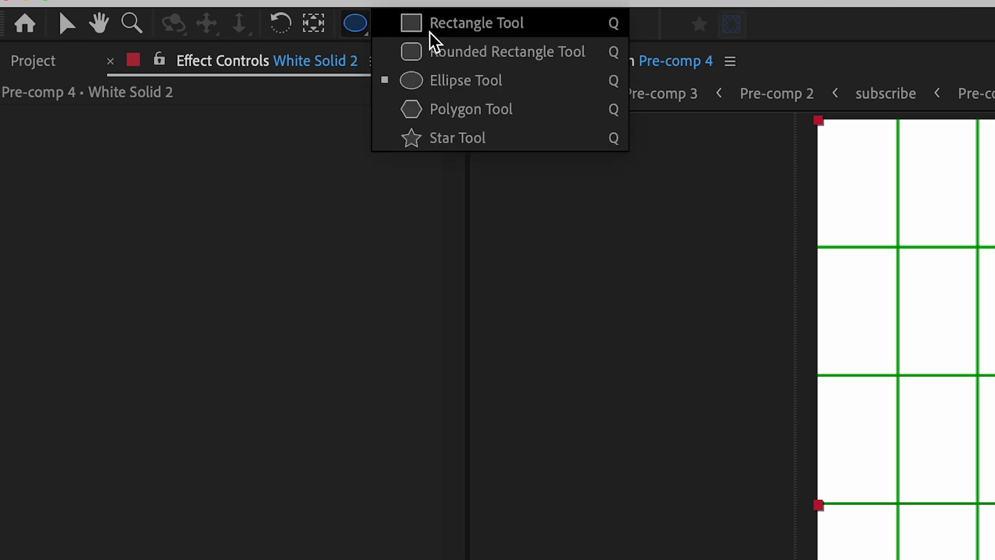
click(467, 23)
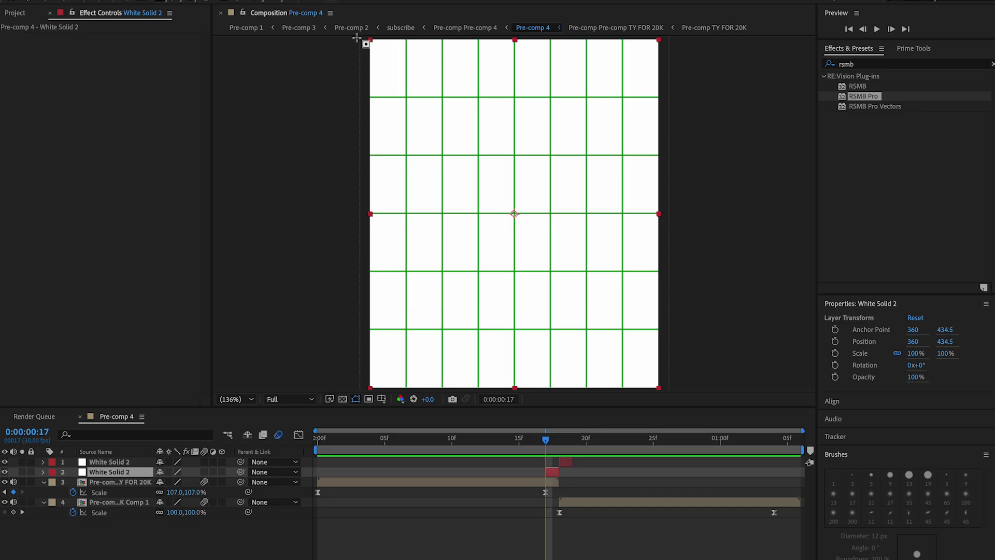
drag(787, 118, 994, 559)
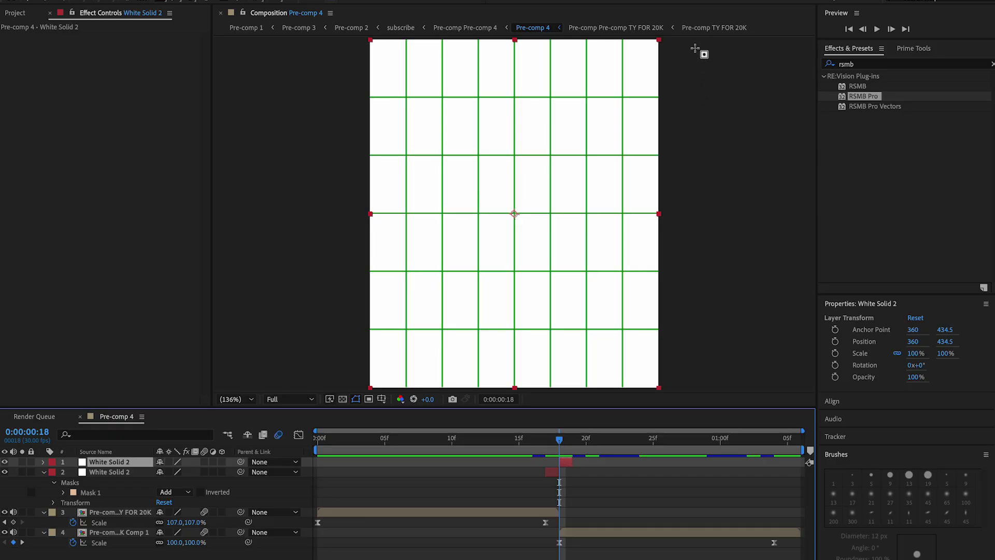
drag(694, 48, 514, 389)
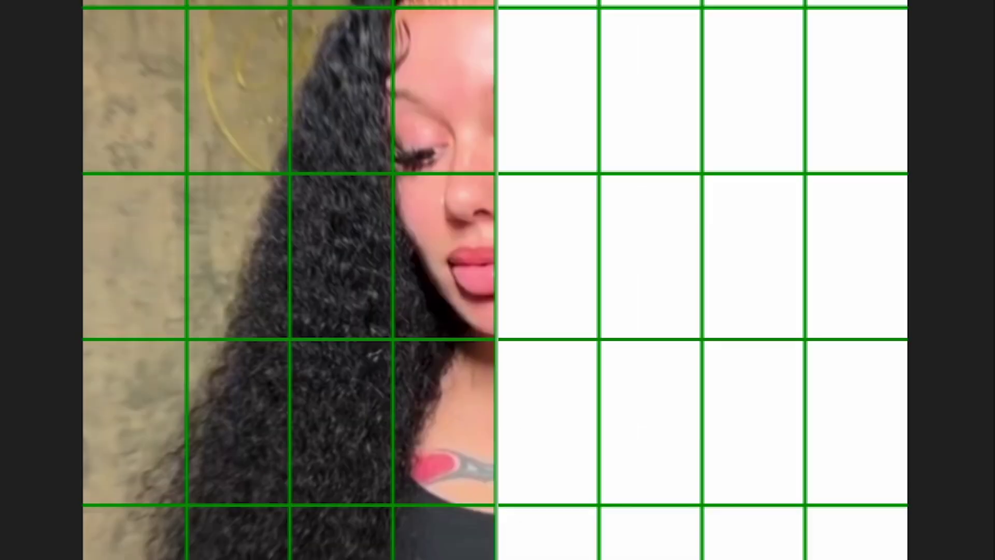
Preview the half-frame white flashes around the clip change and hide the proportional grid
drag(559, 439, 261, 463)
key(F2)
key(space)
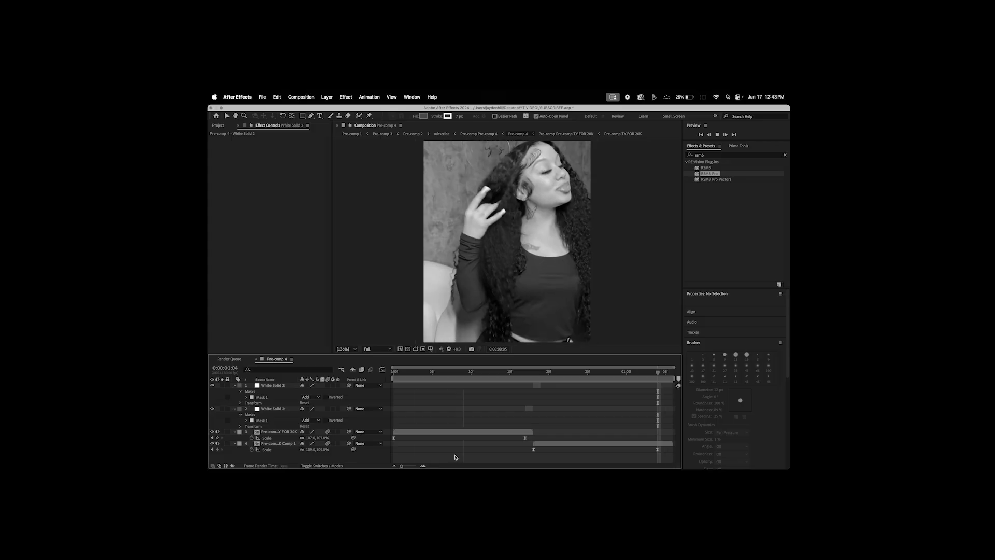
key(space)
key(super+apostrophe)
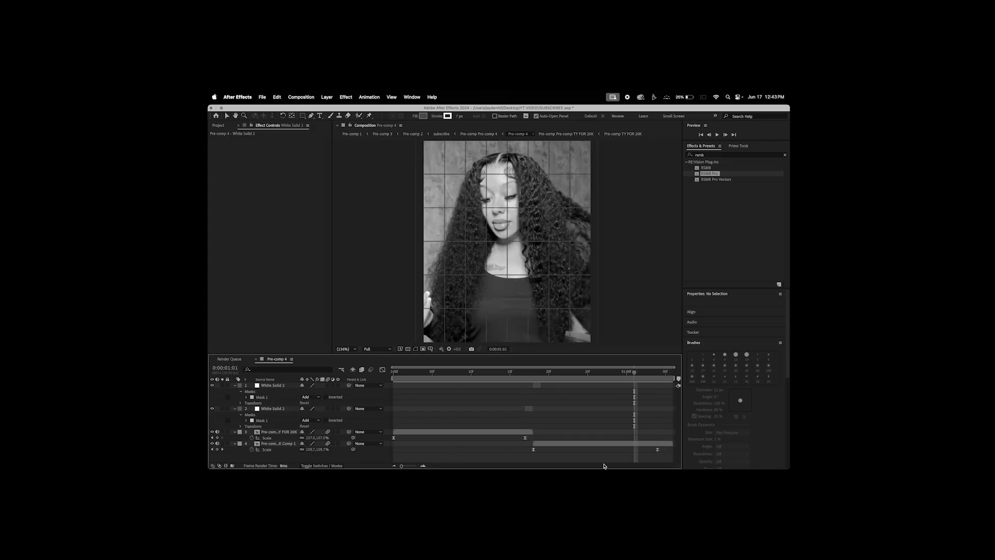
drag(514, 376, 532, 379)
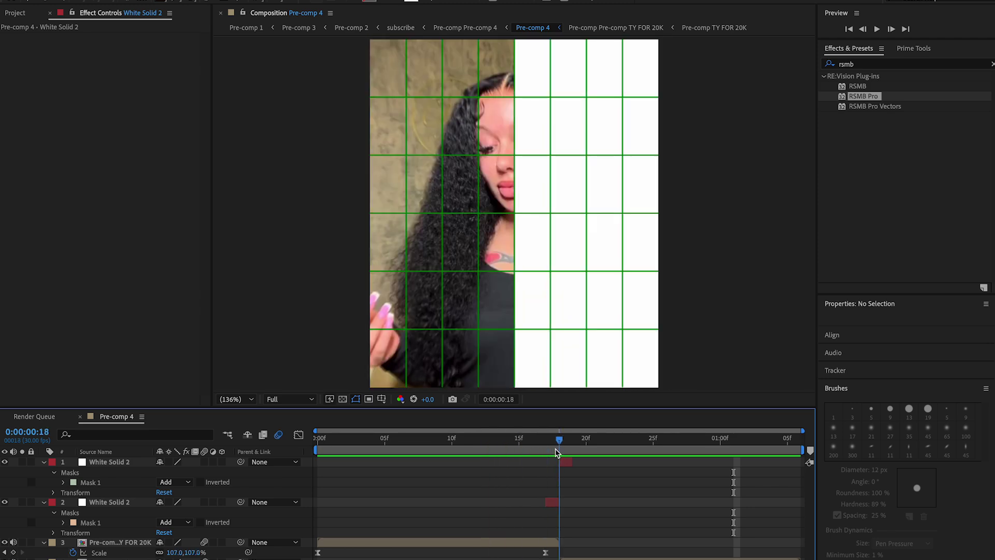
drag(558, 454, 550, 455)
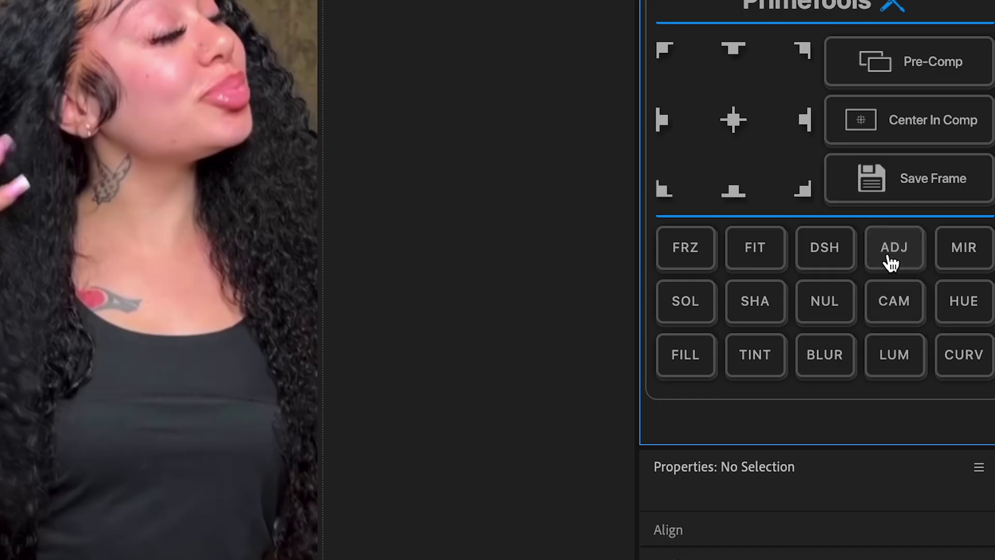
Add an adjustment layer on top with the Glitchify effect and move the playhead toward the end of the composition for its amount animation
click(881, 250)
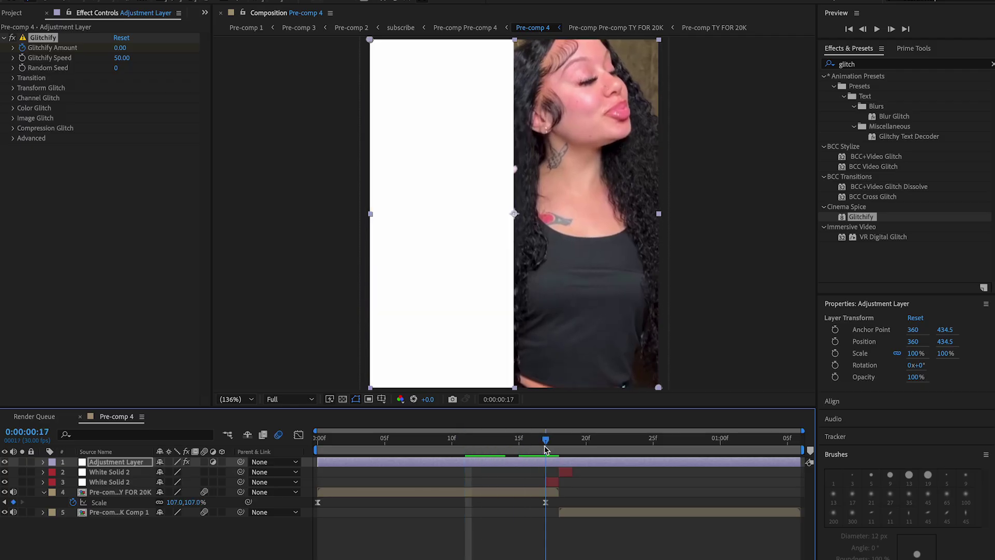
drag(550, 447, 564, 447)
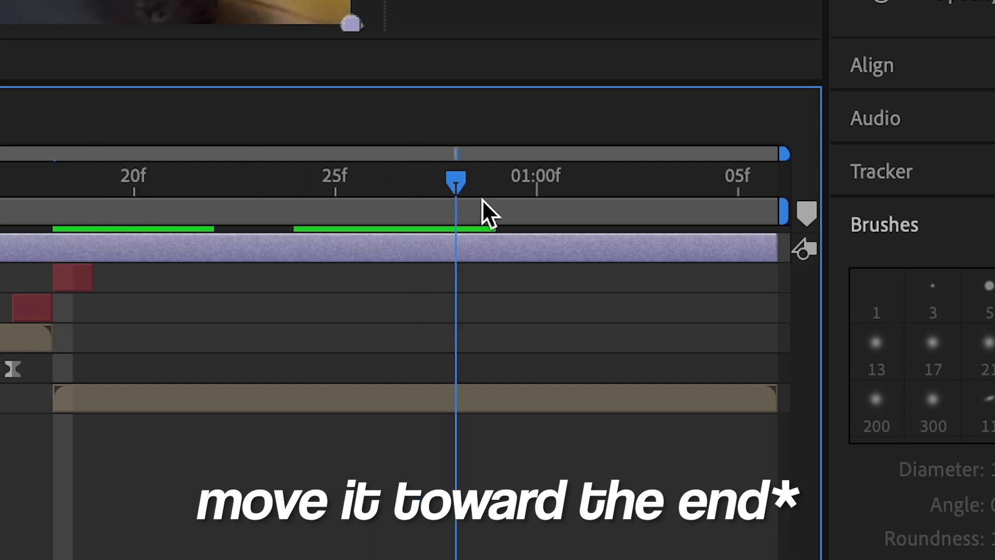
drag(482, 213, 535, 213)
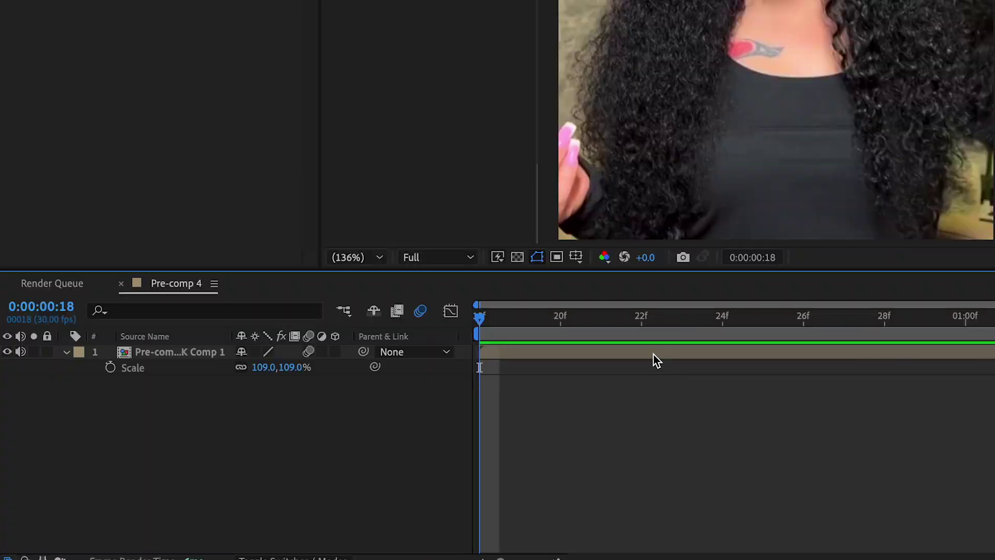
Duplicate the clip that starts at 0:18 and cut the woman out of the background on the upper copy with the Roto Brush
click(655, 353)
key(ctrl+d)
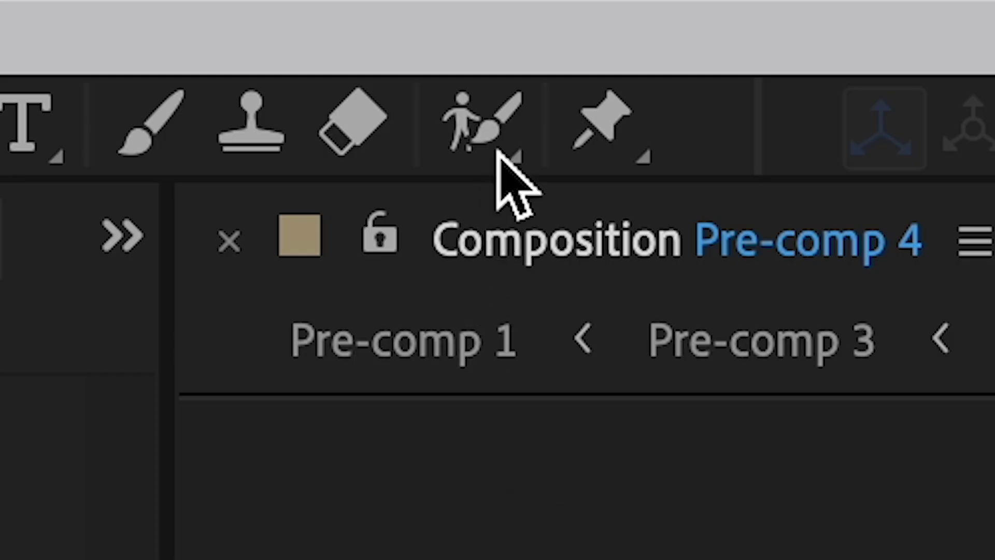
drag(498, 152, 689, 178)
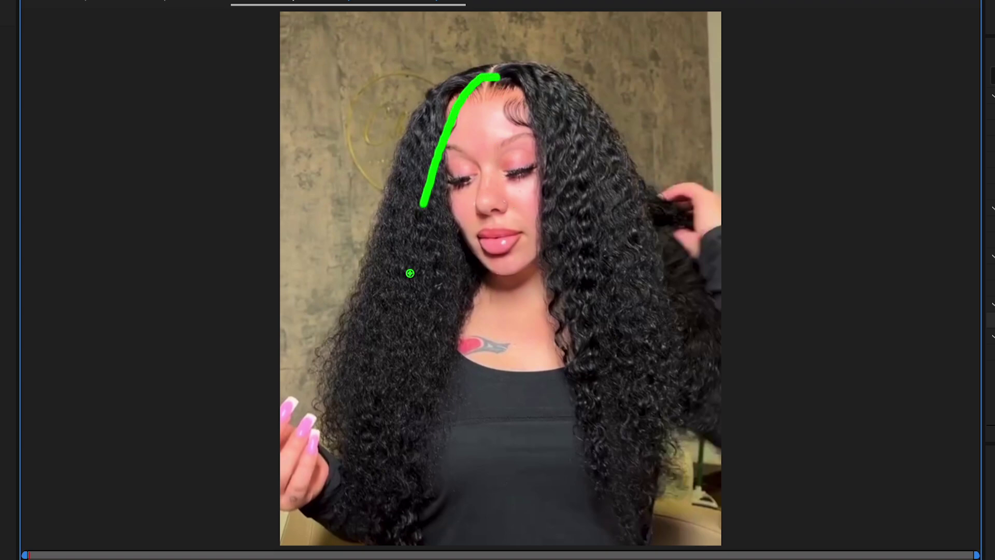
mouse_move(577, 521)
mouse_down()
mouse_move(707, 293)
mouse_move(705, 236)
mouse_up()
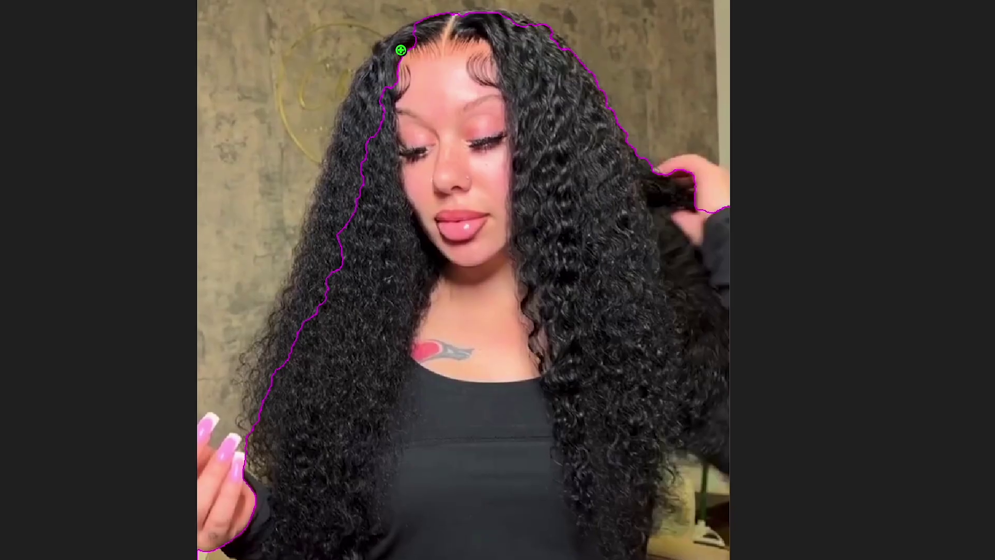
mouse_move(482, 75)
mouse_down()
mouse_move(414, 285)
mouse_move(376, 310)
mouse_up()
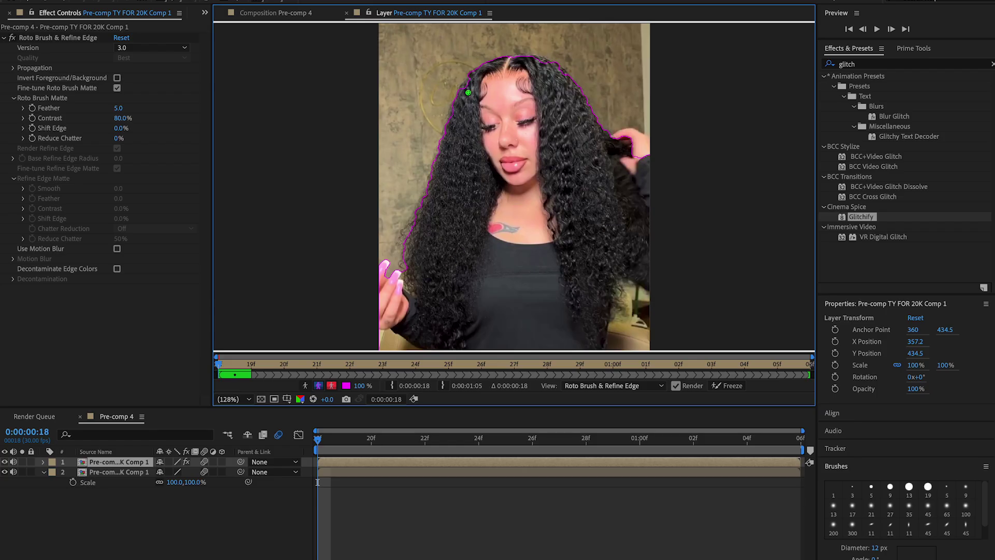
drag(468, 93, 472, 92)
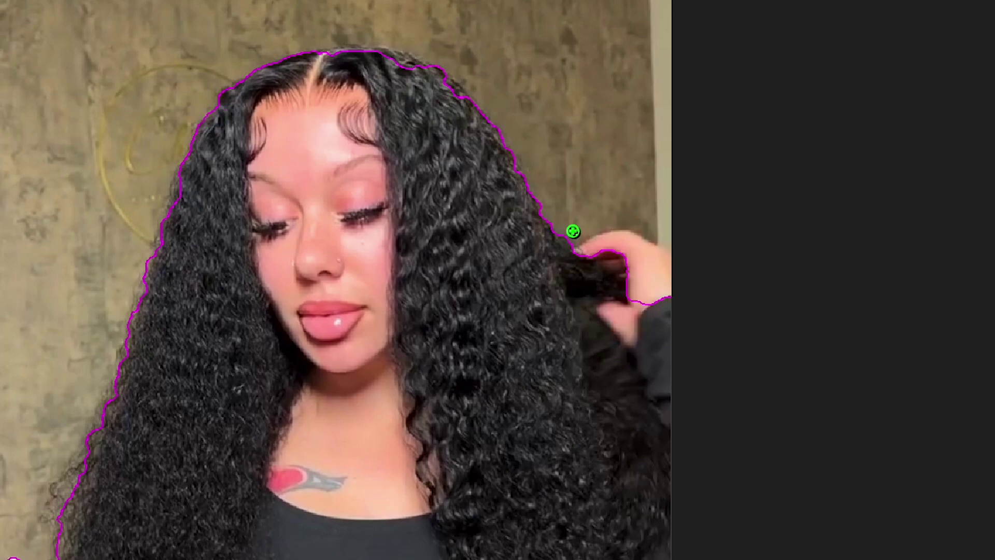
key(alt)
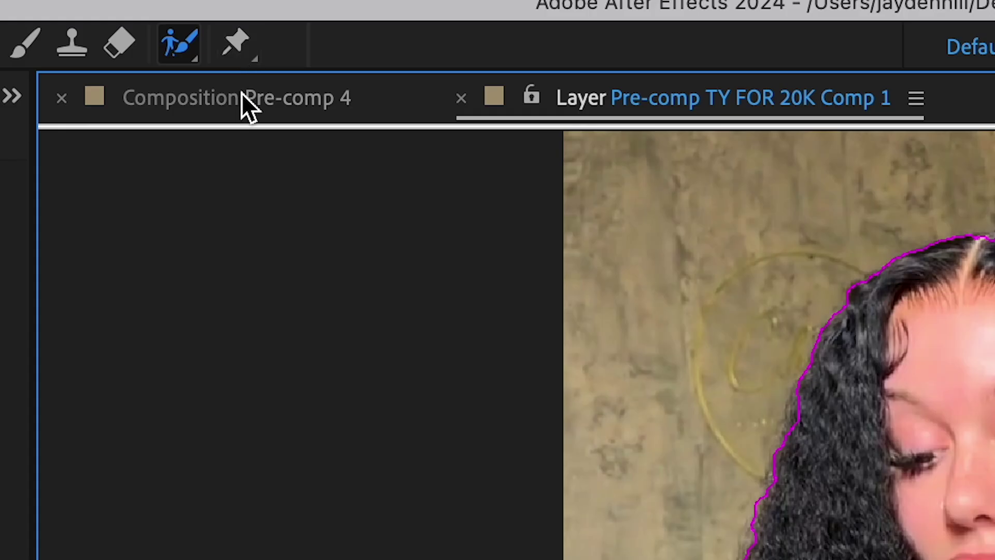
Return to the Pre-comp 4 composition and check the cutout by toggling the lower clip's visibility
click(251, 104)
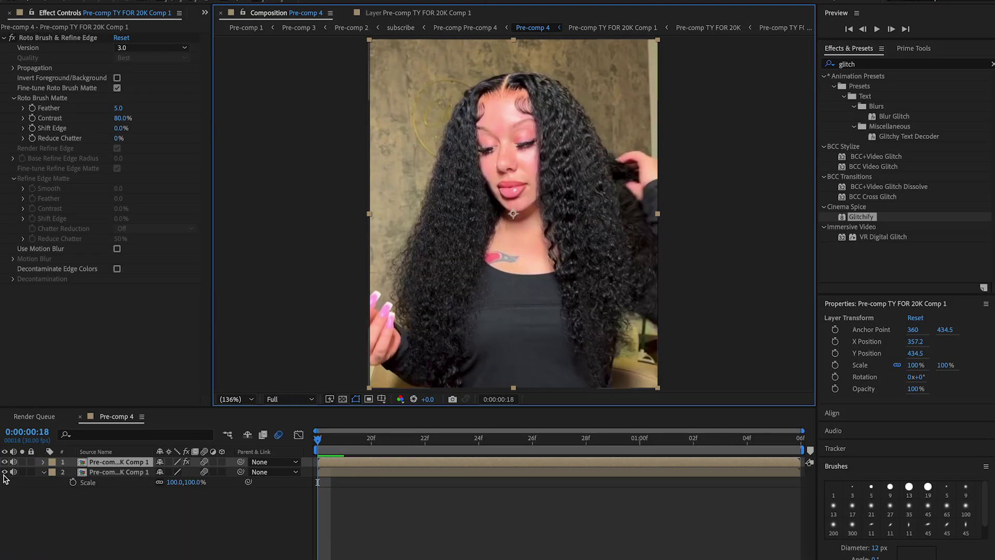
click(4, 473)
click(4, 473)
click(5, 473)
click(4, 474)
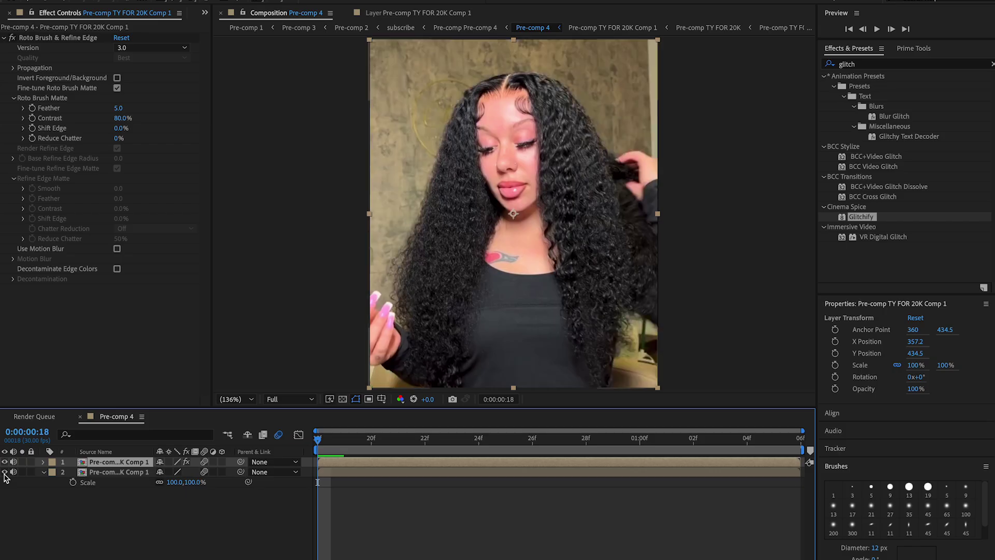
click(4, 473)
click(4, 473)
click(4, 473)
click(4, 473)
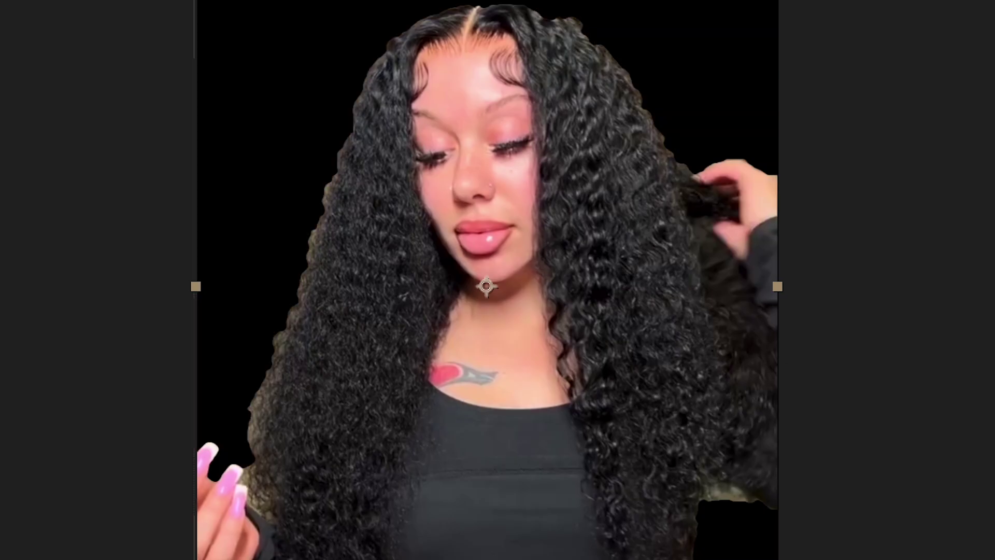
click(4, 473)
Find the Find Edges effect and apply it to the rotoscoped upper clip
drag(878, 64, 684, 65)
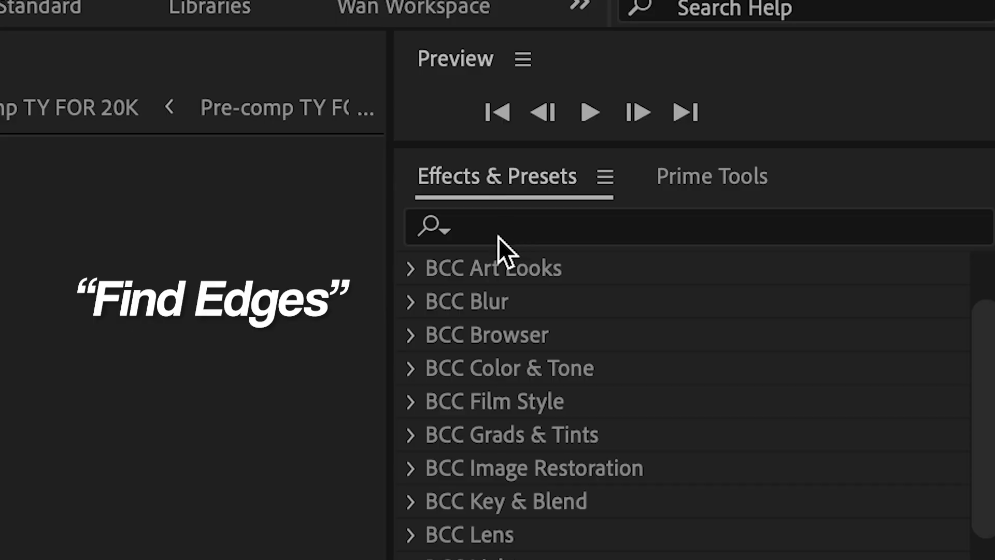
click(858, 61)
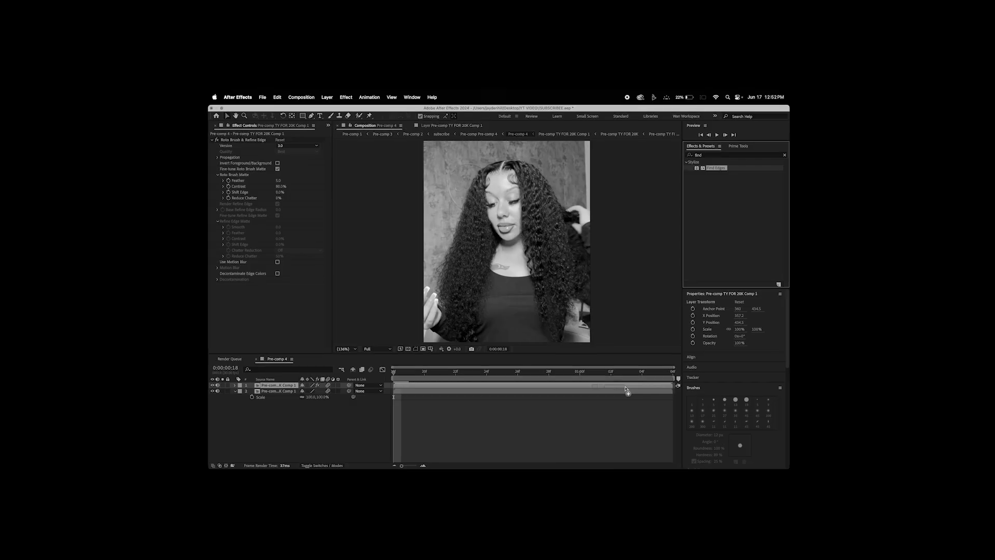
drag(626, 389, 628, 390)
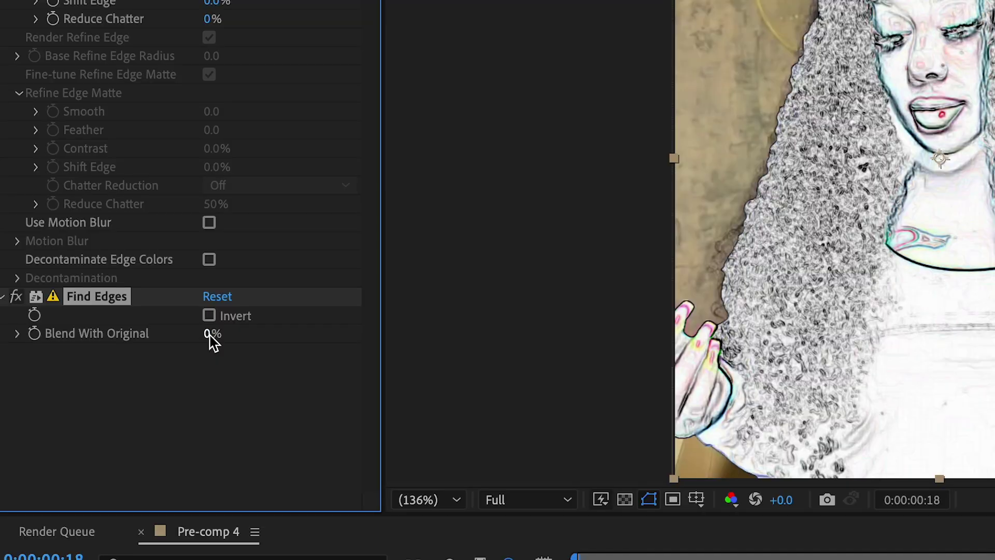
Invert the Find Edges effect on the upper clip and add a Glow effect with radius 69 and intensity 1.4
click(209, 316)
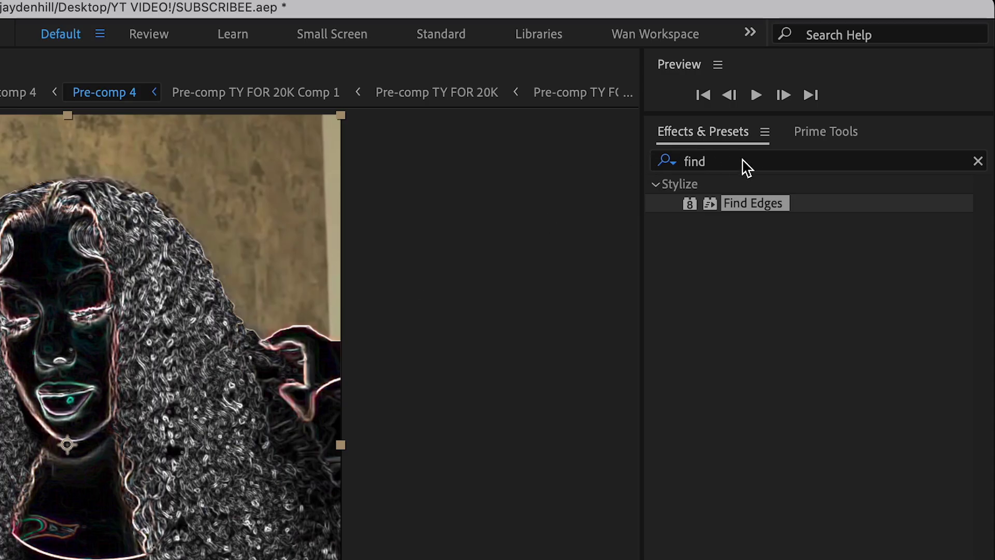
click(736, 164)
text(glow)
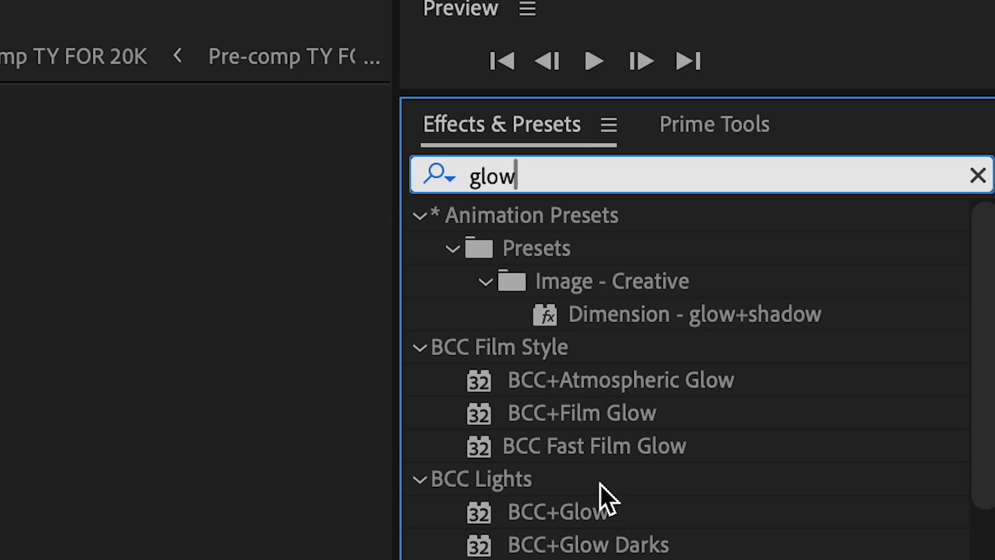
scroll(693, 221, down, 3)
drag(869, 277, 575, 461)
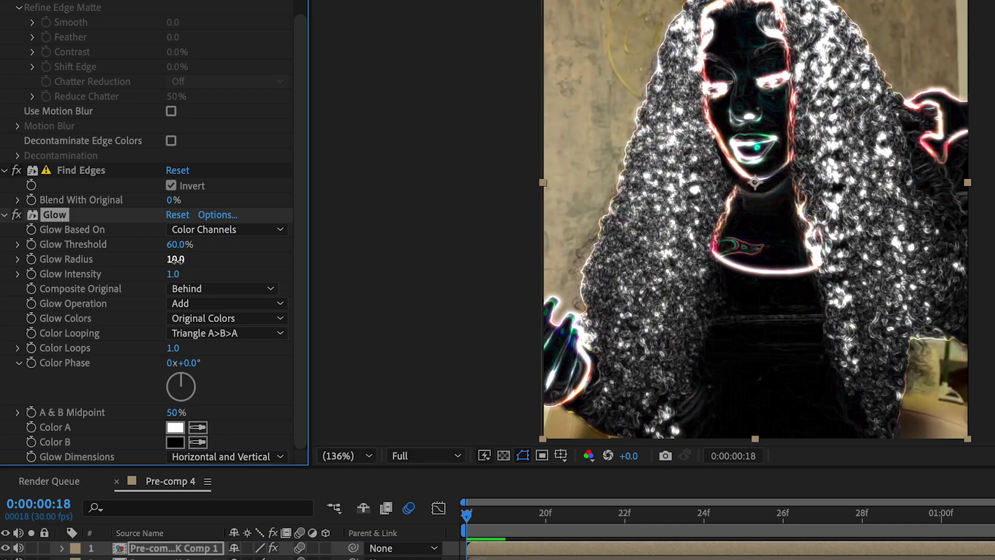
drag(176, 259, 209, 284)
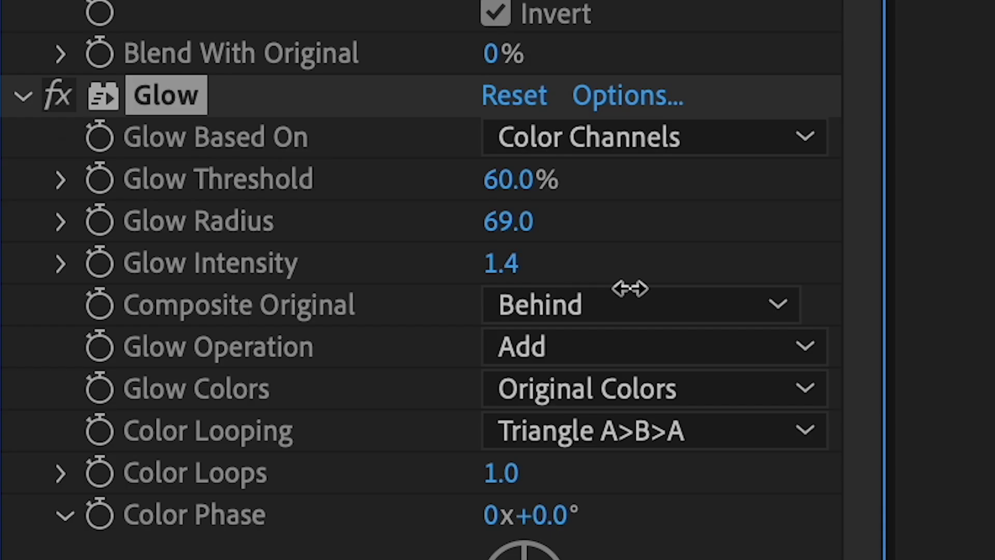
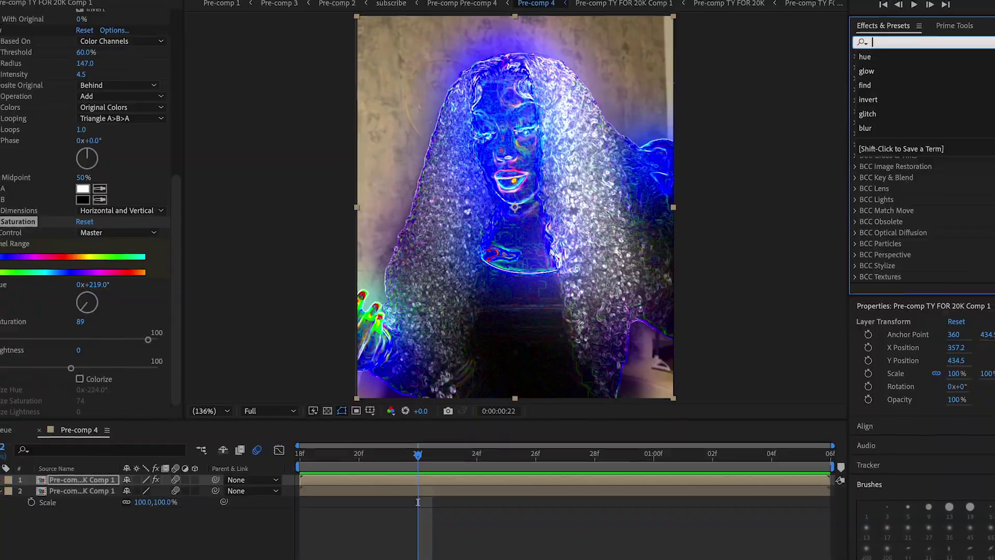
Find the S_DigitalDamage effect and apply it to the rotoscoped upper clip
text(damage)
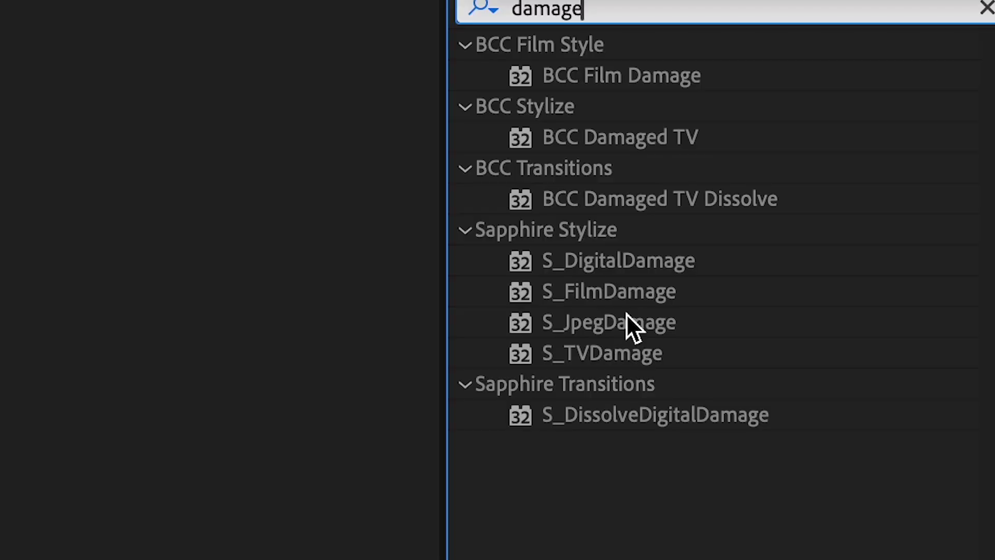
click(908, 139)
drag(911, 140, 551, 478)
click(564, 452)
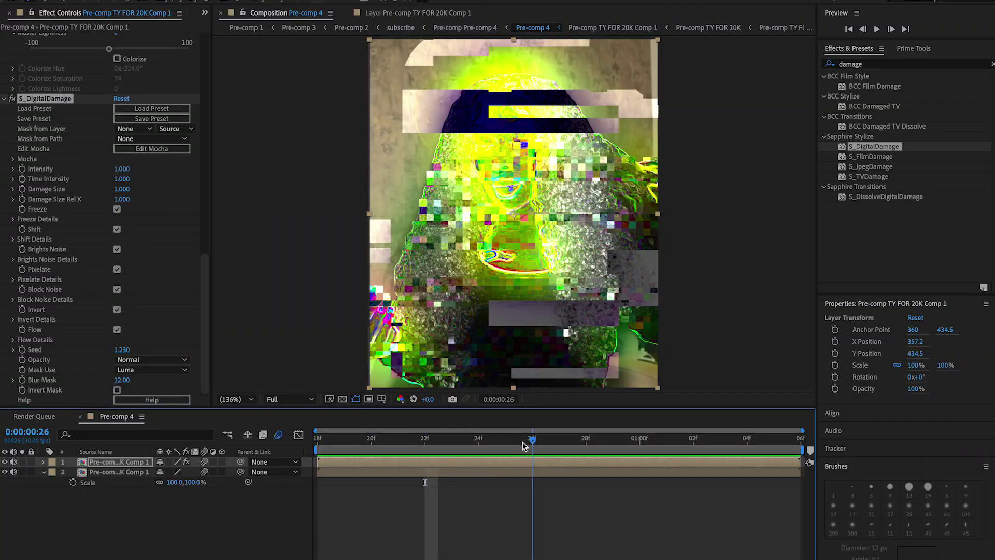
Split the upper clip with the effects at frames 24, 25, 27 and 29
key(ctrl+d)
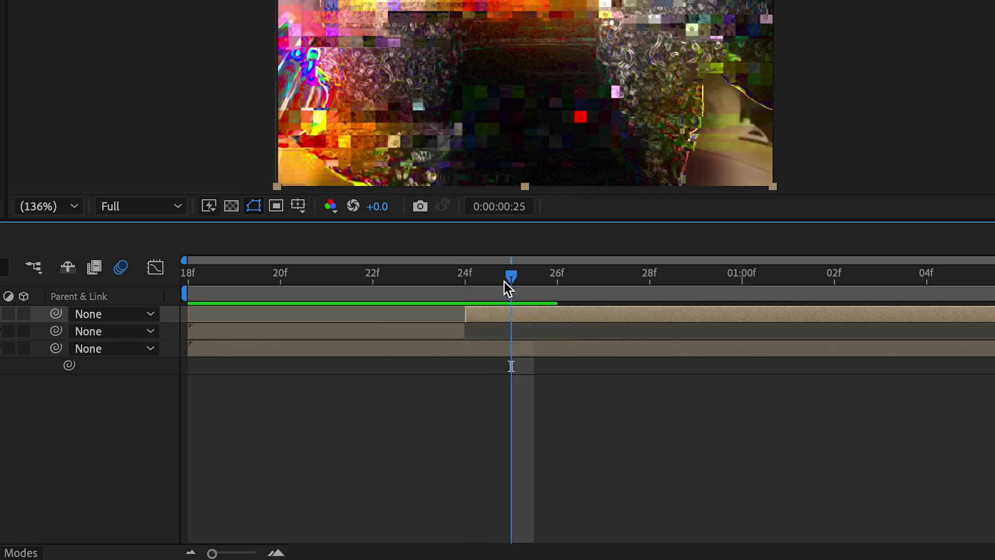
key(super+shift+d)
click(508, 308)
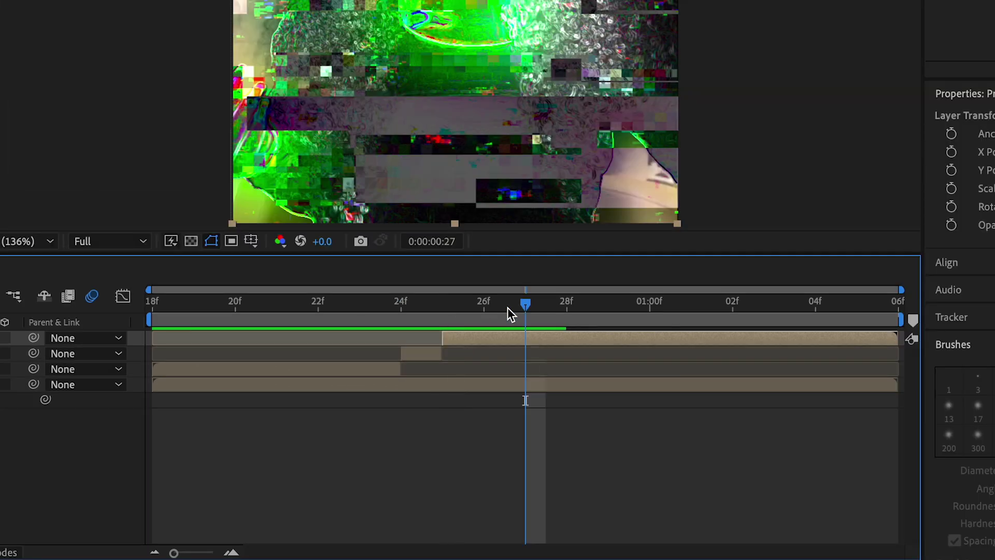
key(ctrl+shift+d)
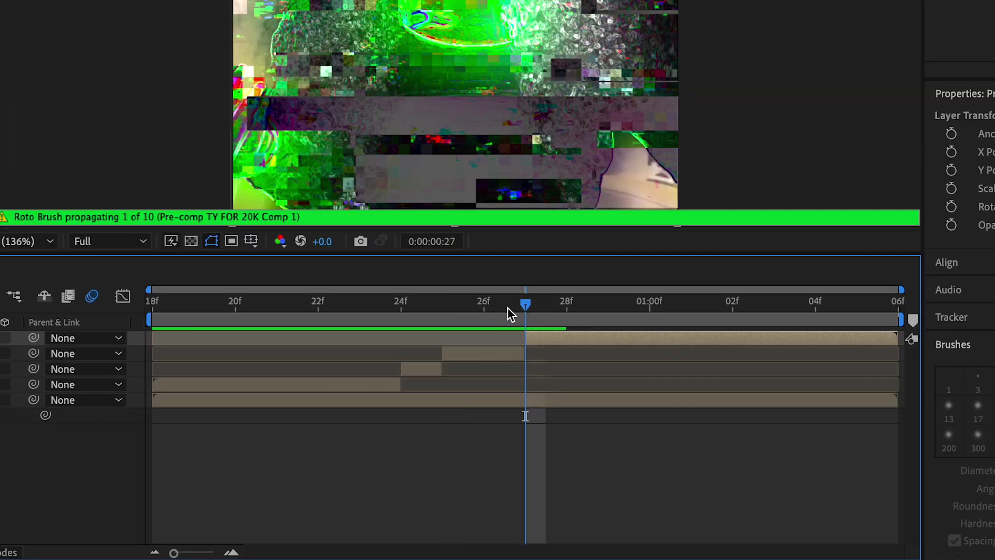
drag(529, 314, 599, 312)
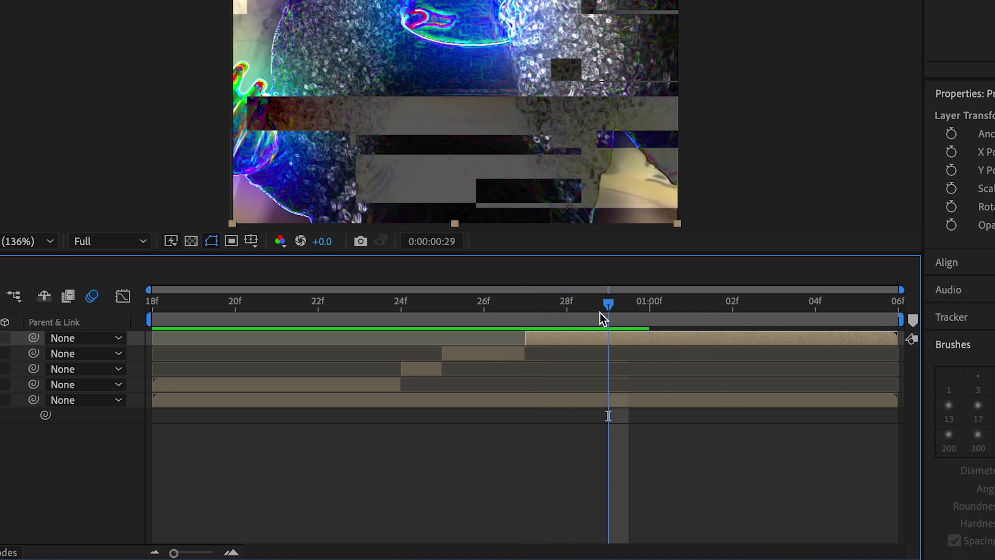
key(ctrl+shift+d)
Delete the effect clip's segments before frame 24, between frames 25 and 27, and after frame 29, and preview from the start
click(479, 368)
key(Delete)
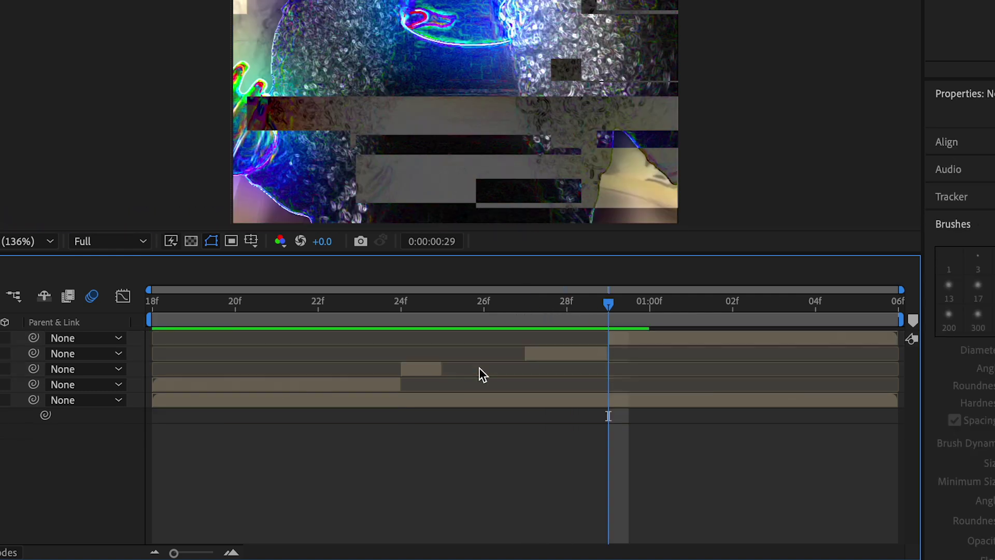
click(368, 385)
key(Delete)
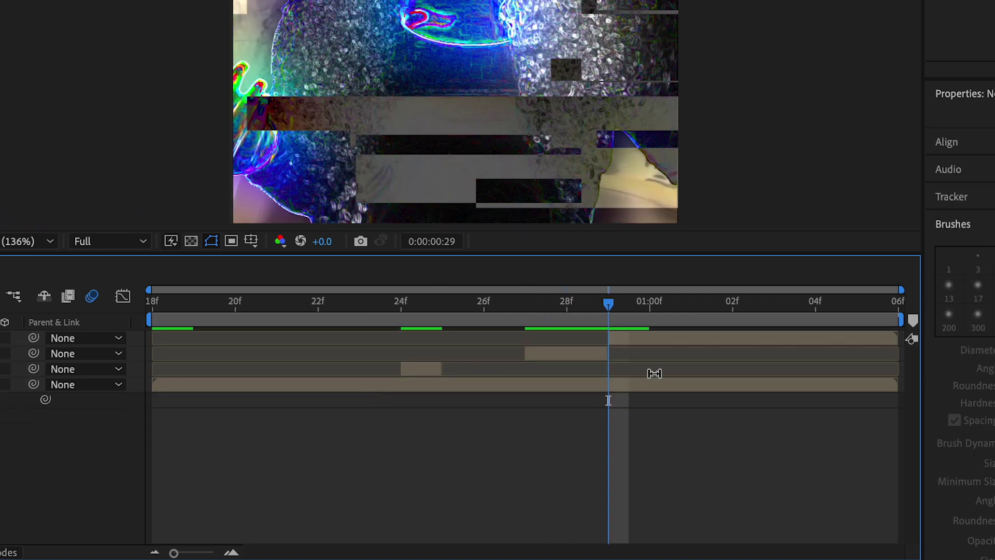
click(682, 343)
key(Delete)
drag(608, 303, 151, 306)
key(space)
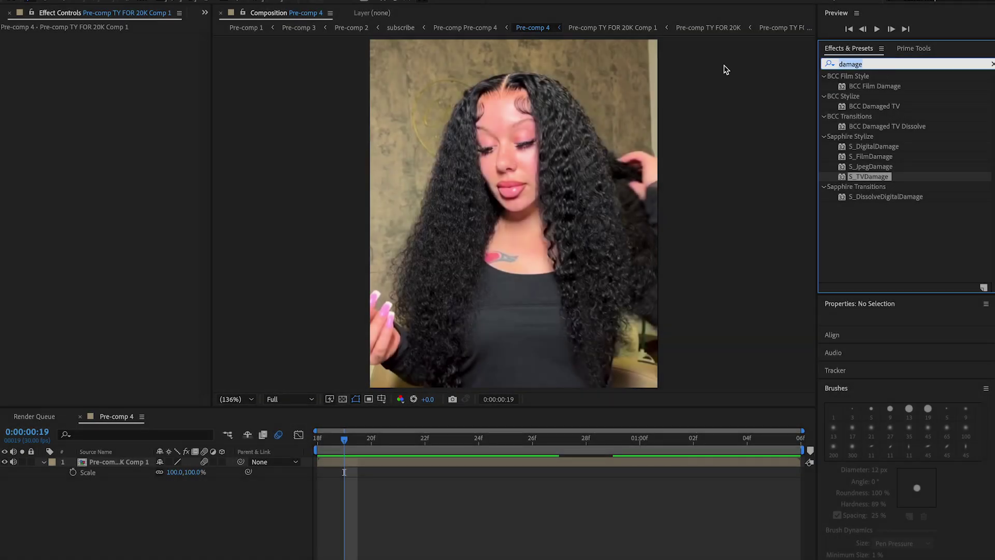
Apply the S_WarpChroma effect to the clip and set its Steps to 15
text(warp ch)
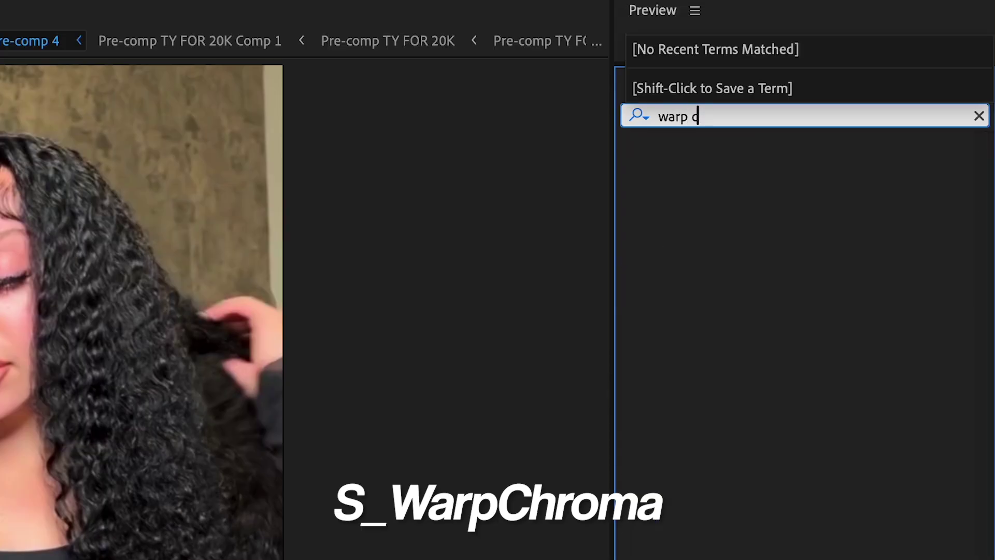
key(BackSpace)
key(BackSpace)
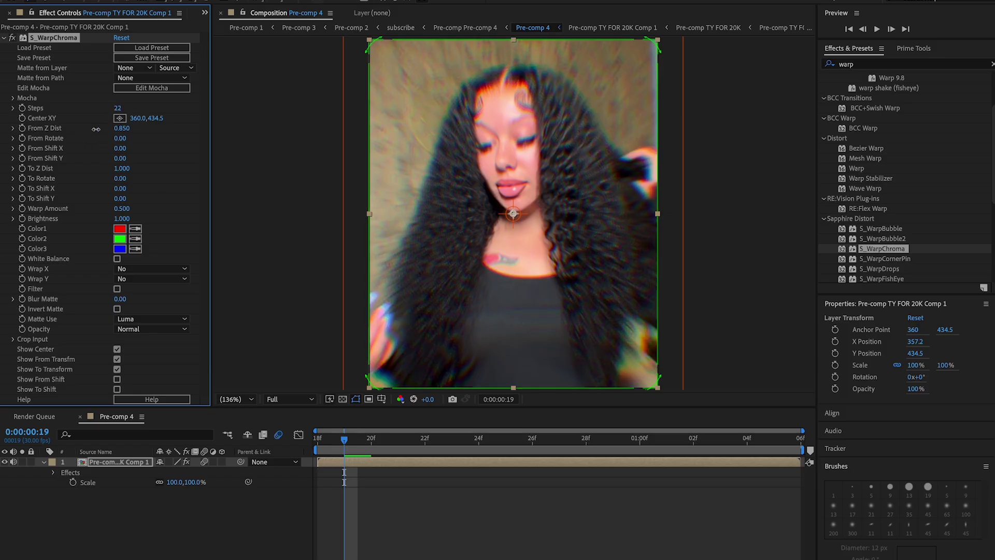
drag(120, 138, 98, 180)
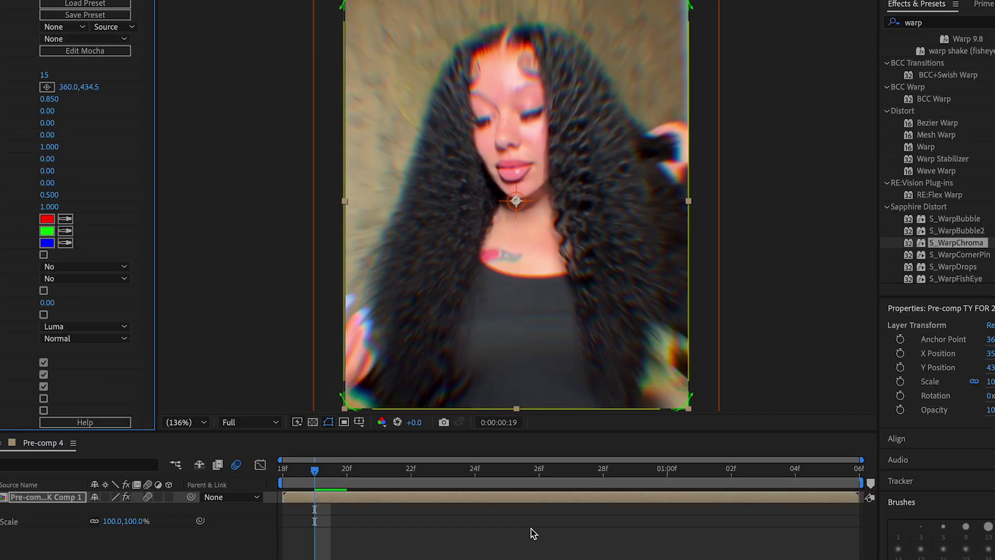
Duplicate the clip and place the copy without effects above the one with S_WarpChroma
click(526, 489)
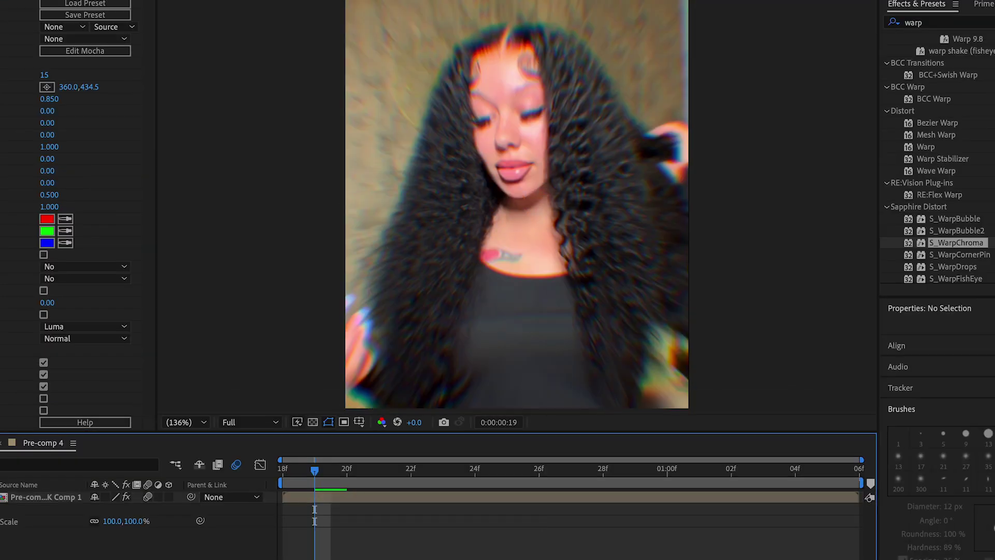
click(372, 502)
key(ctrl+d)
key(e)
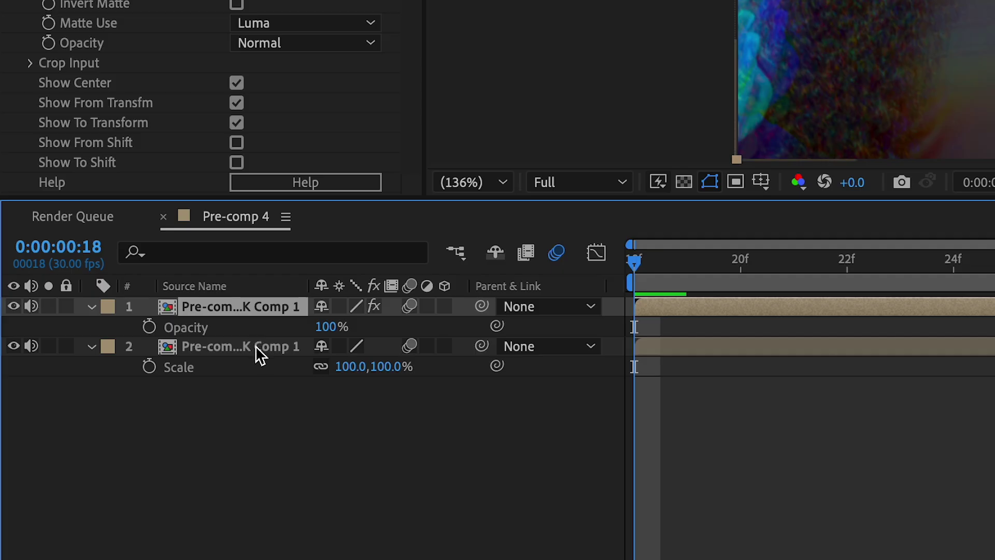
click(164, 536)
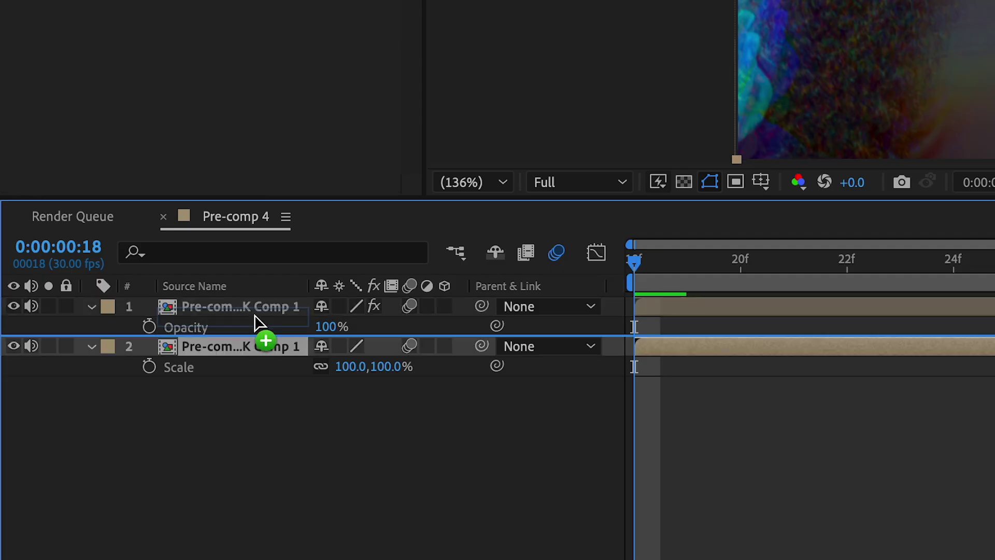
Draw a Pen tool mask around the woman on the upper clip and feather the mask's edges
click(504, 33)
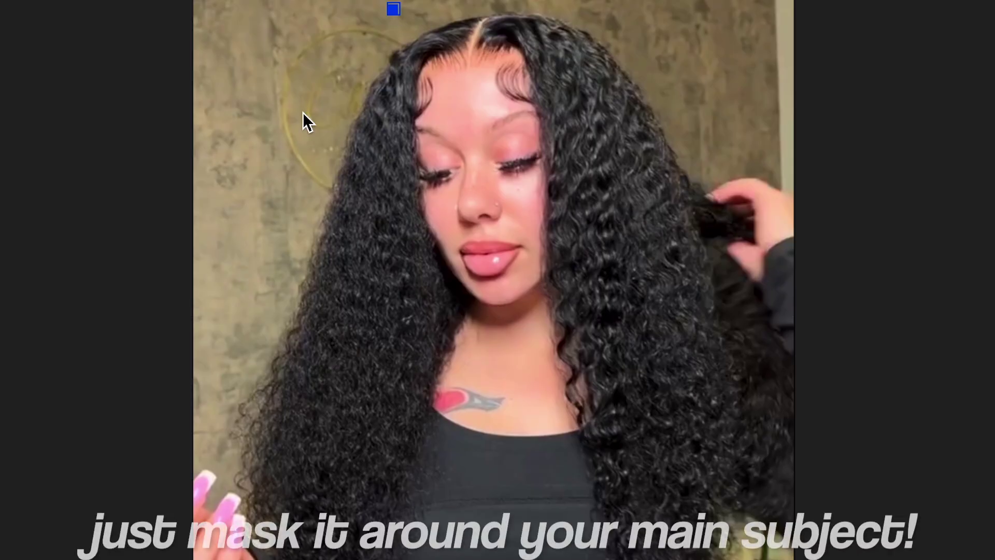
click(278, 155)
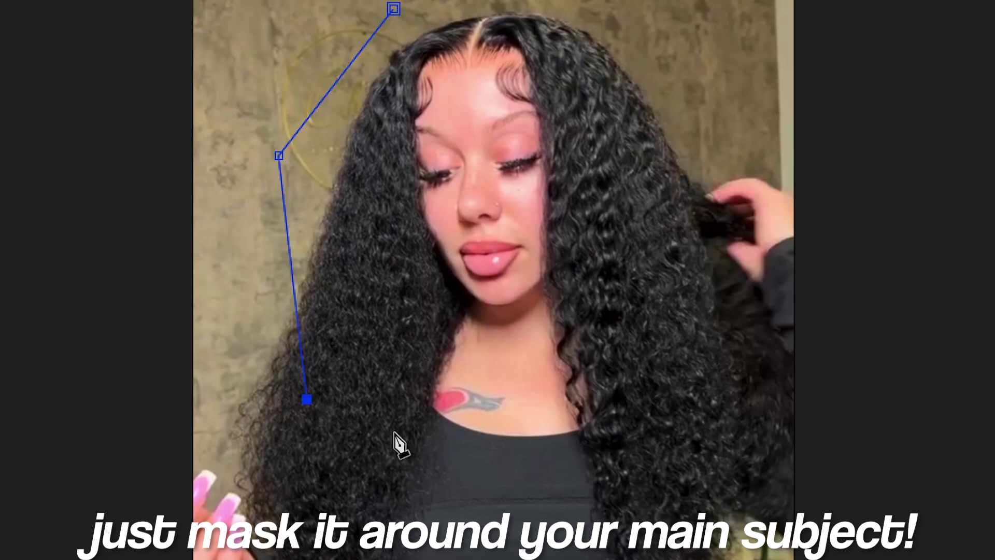
click(557, 513)
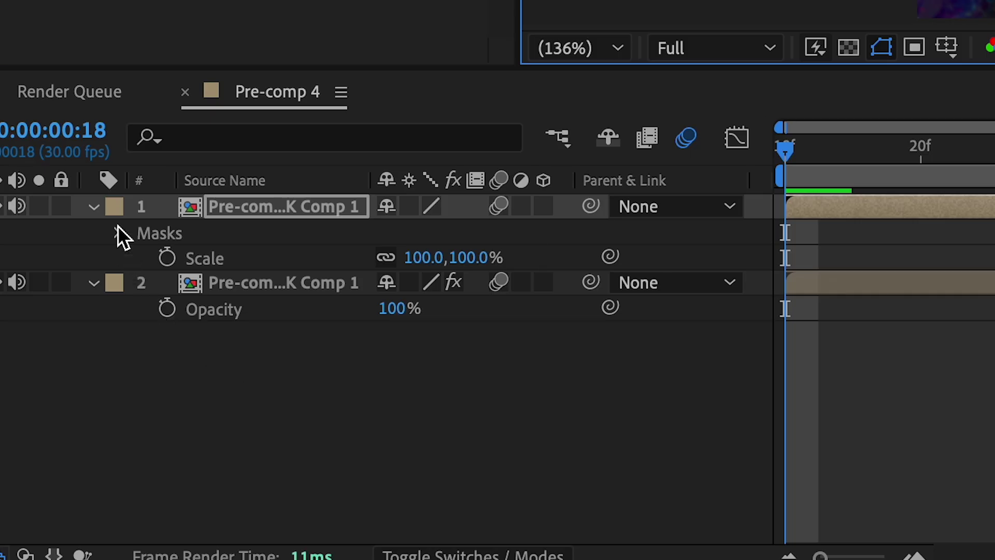
click(119, 232)
click(142, 258)
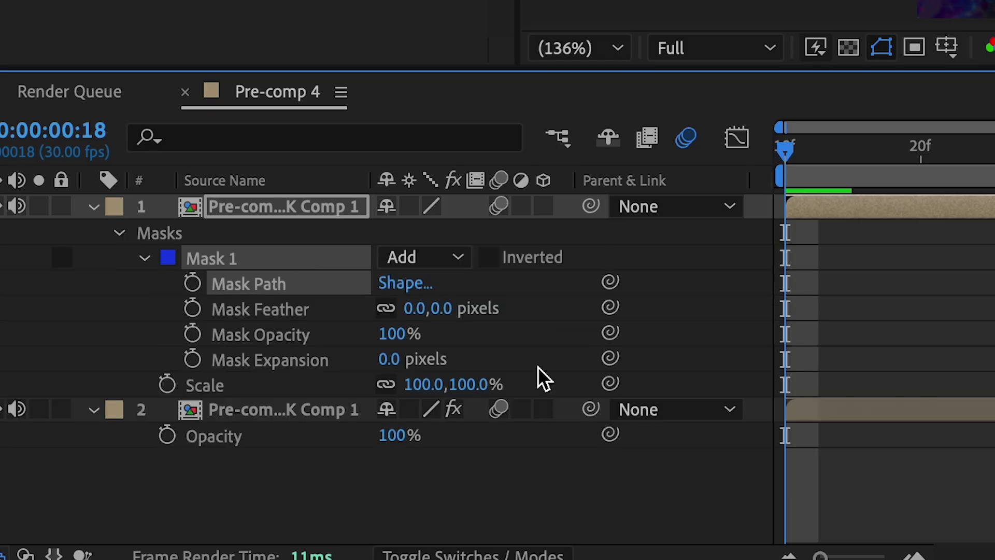
drag(464, 314, 468, 312)
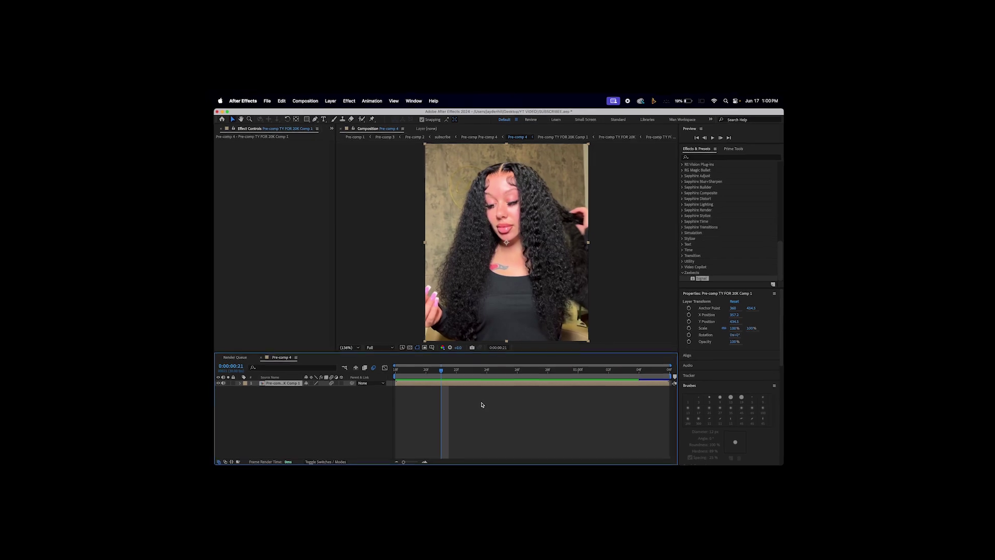
Add a text layer reading "jayd3nfx" over the woman, in white Arial without a stroke and scaled to 57%
right_click(482, 402)
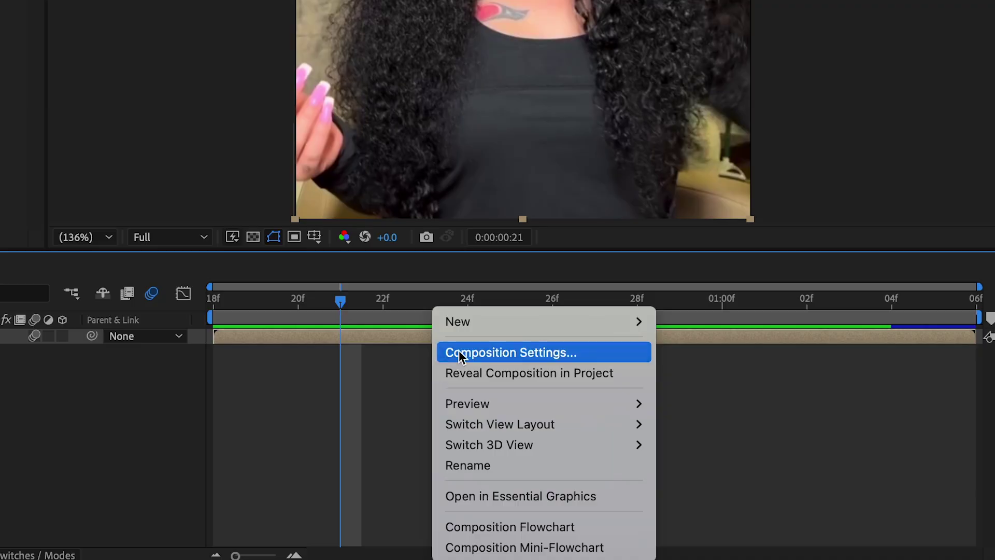
mouse_move(484, 328)
click(709, 353)
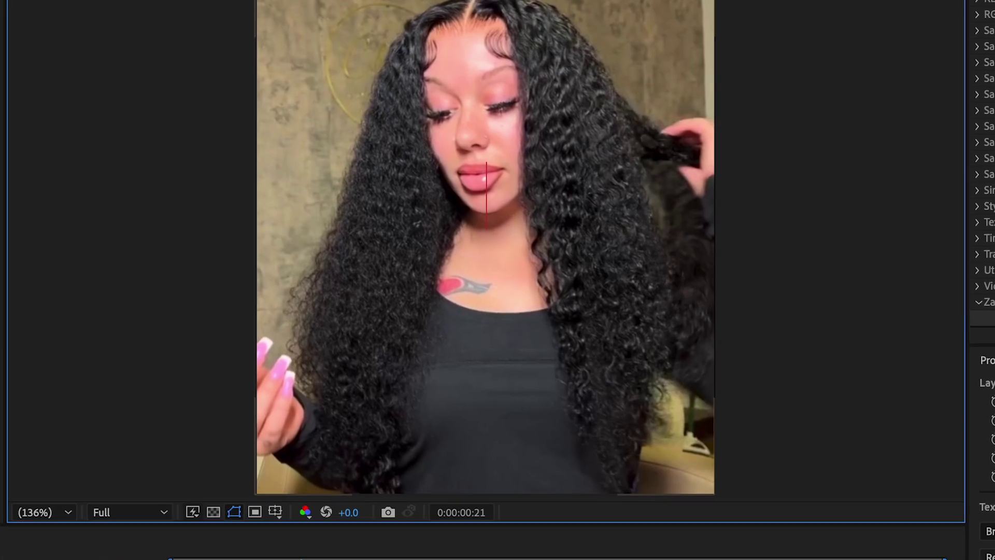
text(jayd3nfx)
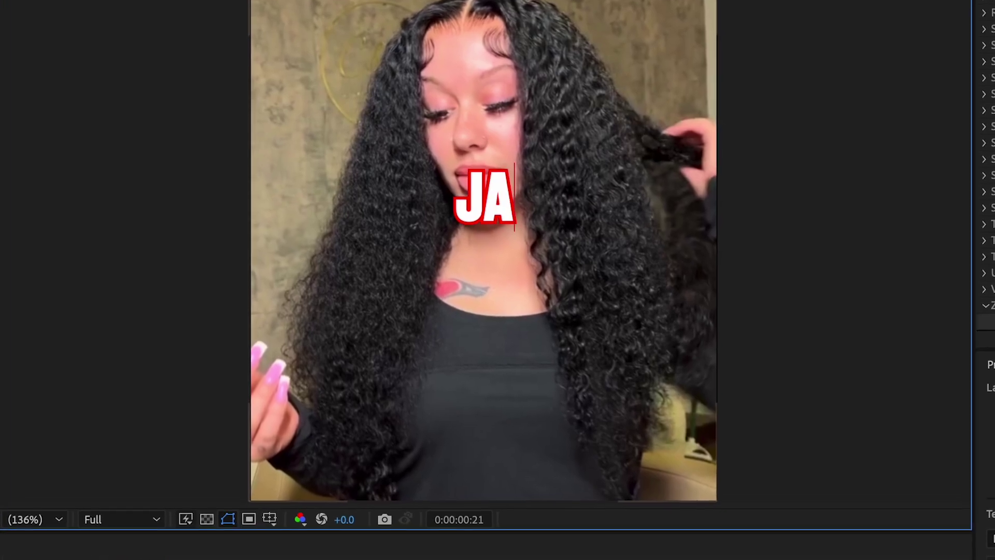
key(ctrl+a)
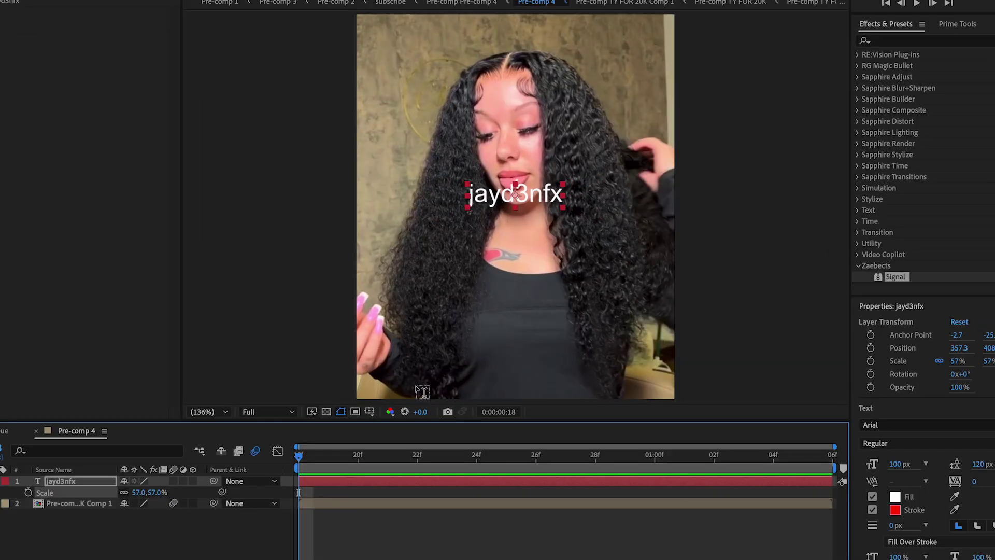
Pre-compose the text layer with PrimeTools and duplicate the pre-comp twice
click(959, 27)
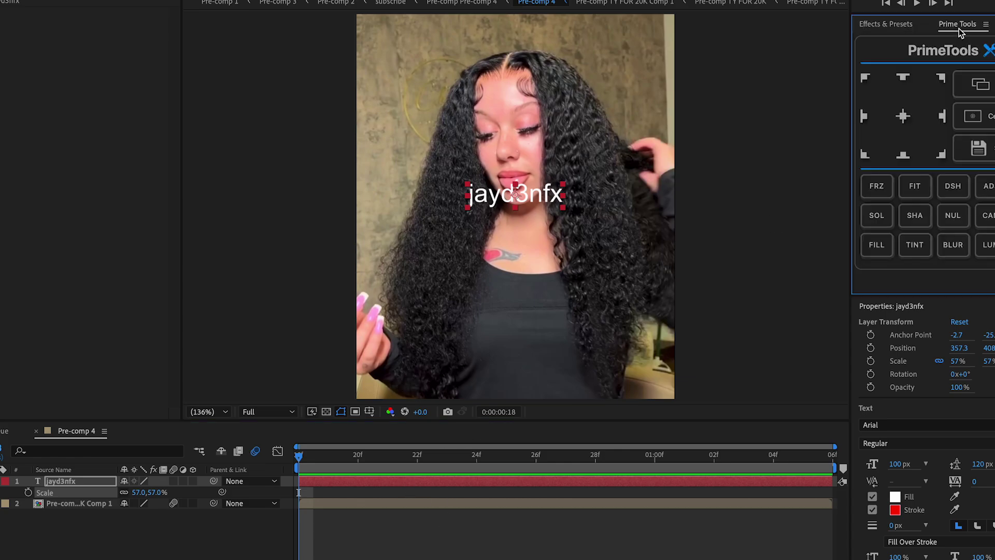
click(962, 92)
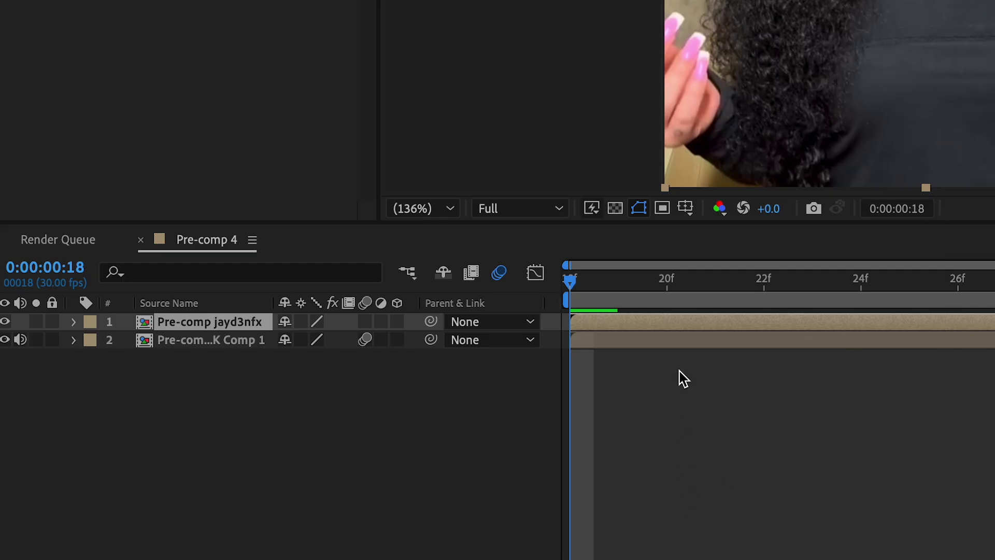
key(ctrl+d)
key(ctrl+d)
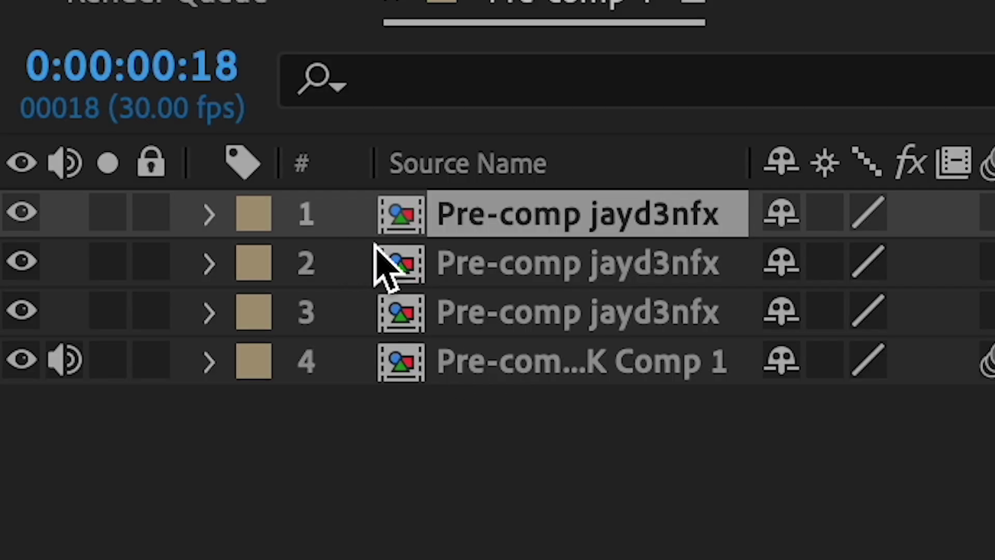
Change the label colour of all three text pre-comps to blue
shift+click(630, 318)
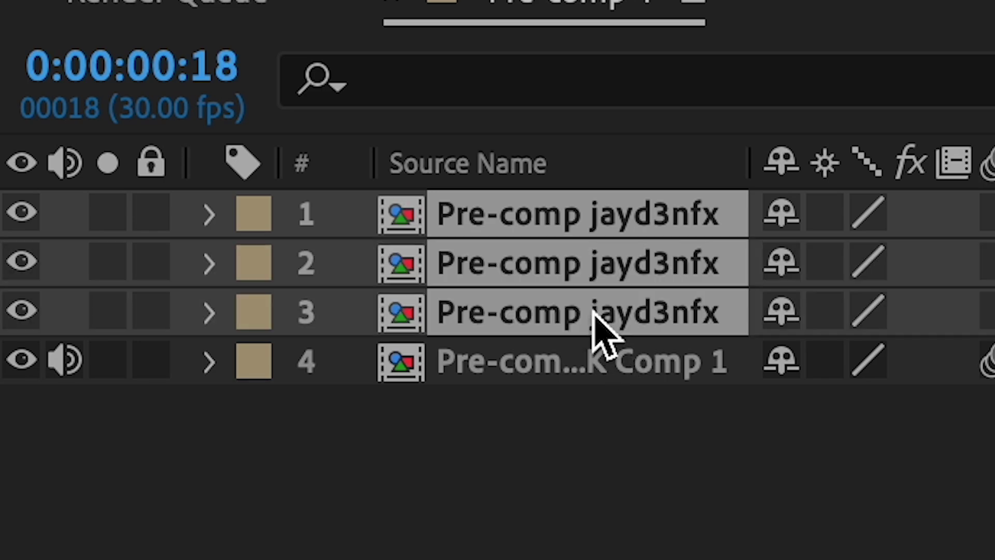
click(255, 224)
click(521, 466)
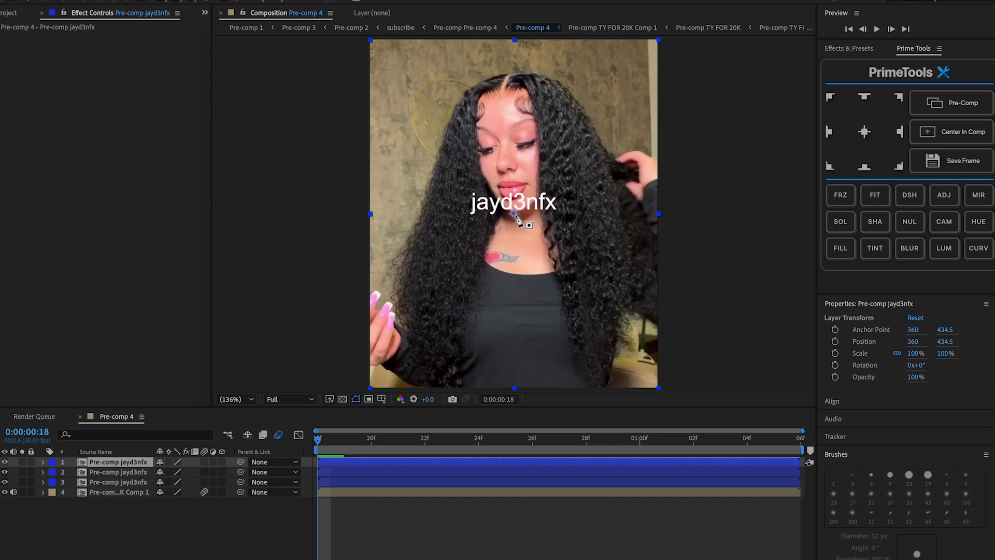
Draw Pen tool masks around "jay" on the first text pre-comp and around "d3" on the second
click(468, 185)
click(471, 224)
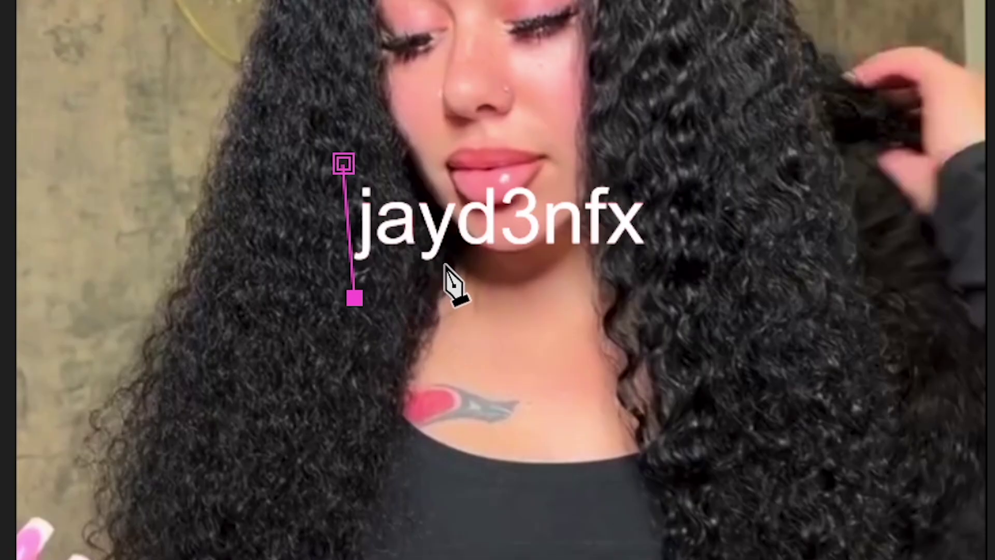
click(497, 214)
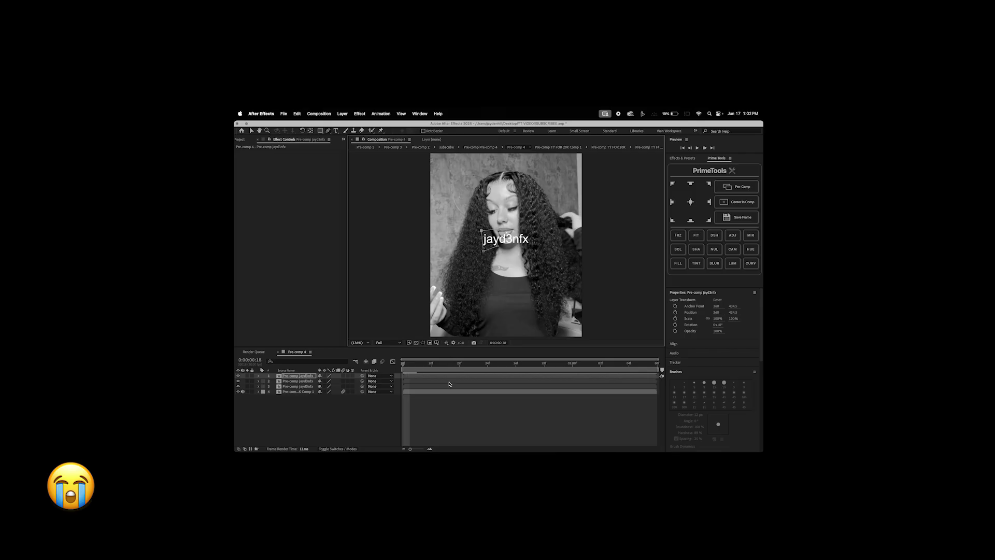
click(449, 382)
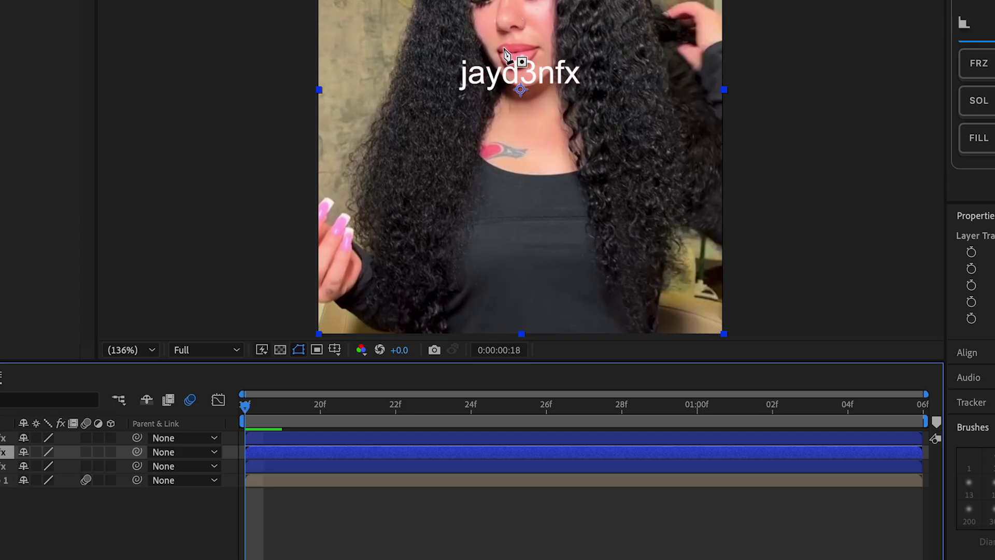
click(500, 230)
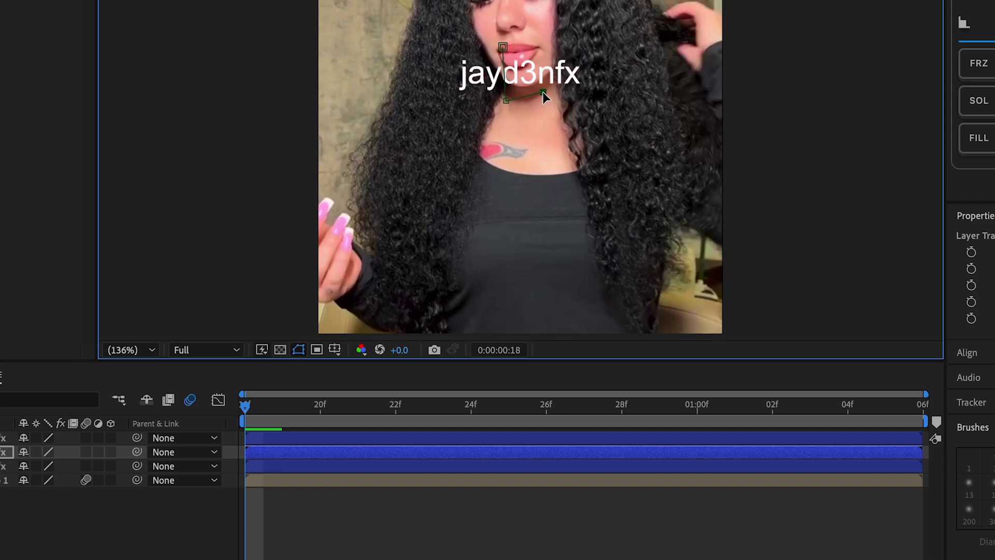
click(502, 47)
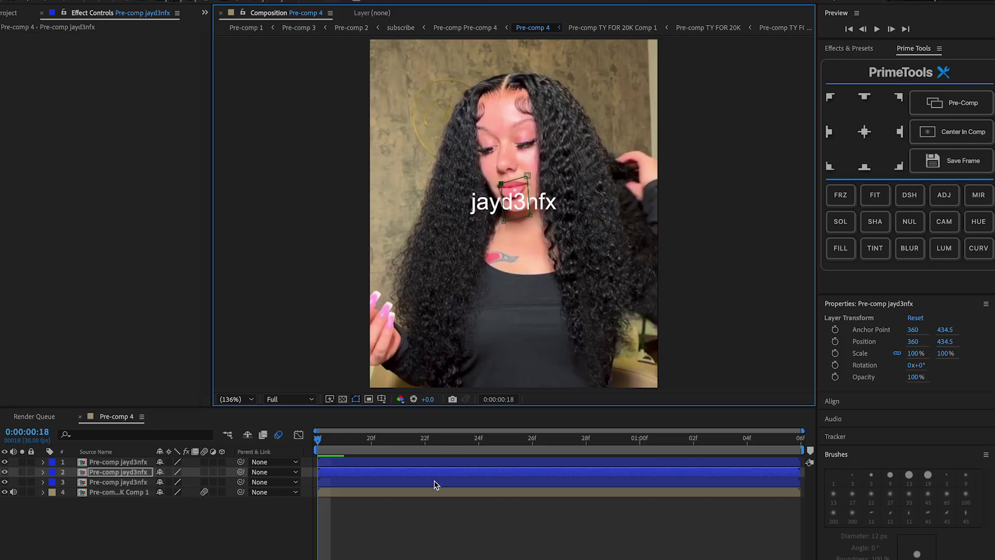
Draw a closed Pen tool mask around "nfx" on the third text pre-comp
click(434, 484)
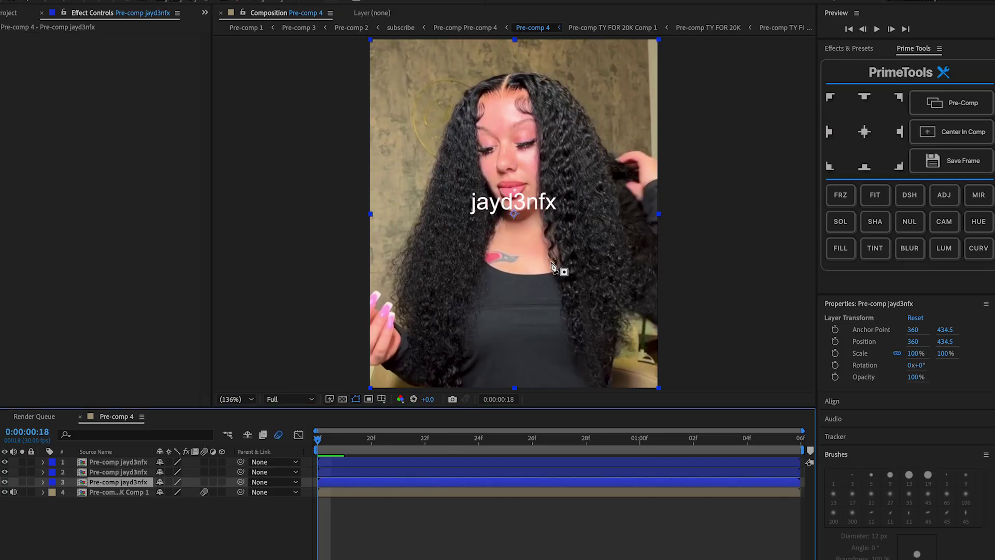
click(528, 186)
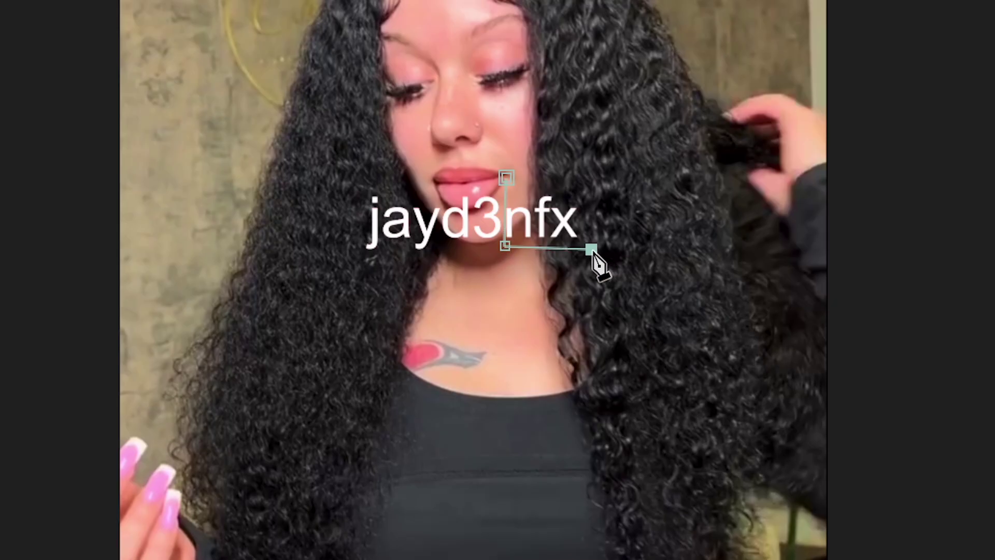
click(577, 170)
click(506, 178)
Adjust the inner edge of the "jay" mask on the first text pre-comp and deselect the layer
click(426, 461)
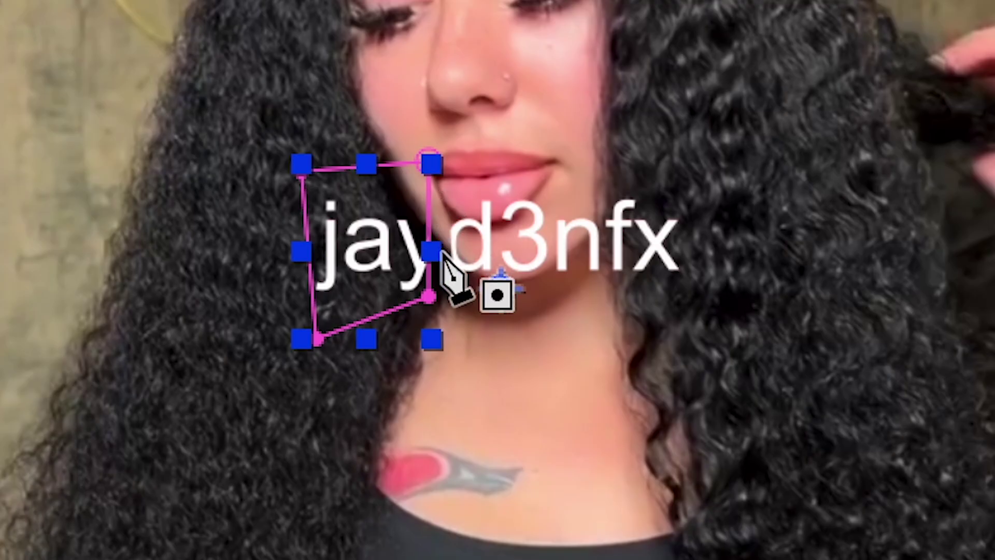
scroll(499, 209, up, 2)
drag(414, 227, 466, 240)
key(shift+slash)
click(482, 535)
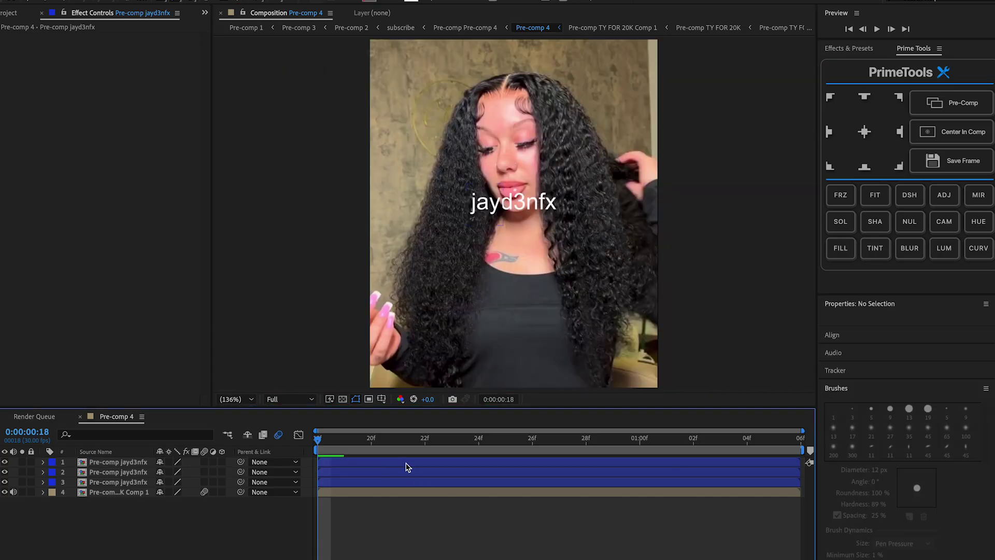
Pre-compose each of the three masked text layers separately with PrimeTools
click(407, 467)
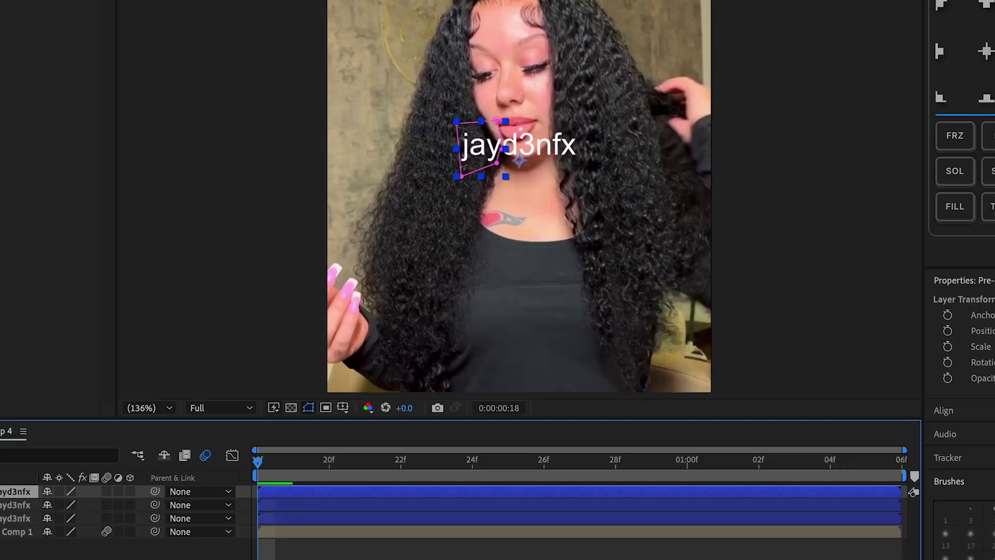
click(951, 103)
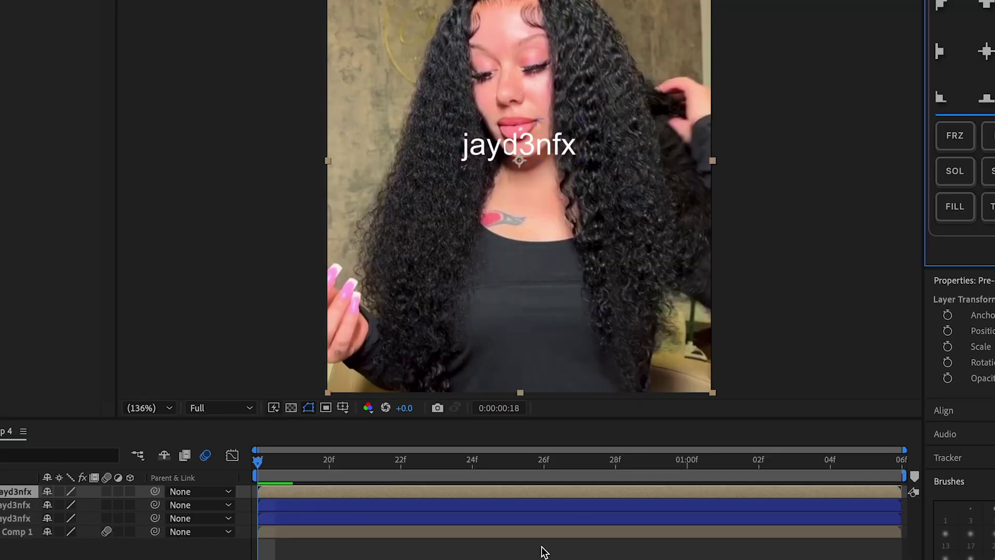
click(542, 506)
click(992, 95)
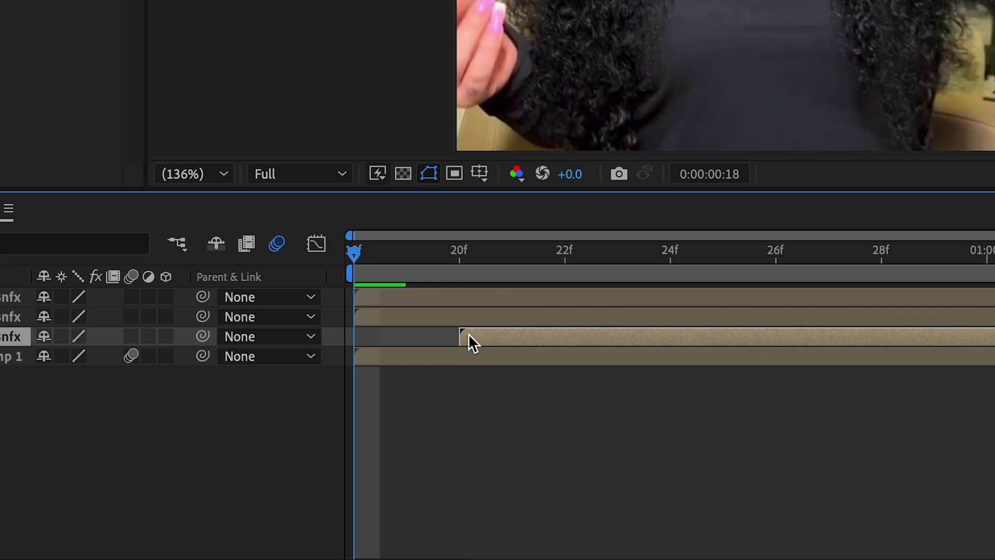
Stagger the "jay", "d3" and "nfx" pre-comps in time so they start at 19f, 23f and 01:00f
click(331, 504)
key(alt+Page_Down)
key(space)
key(space)
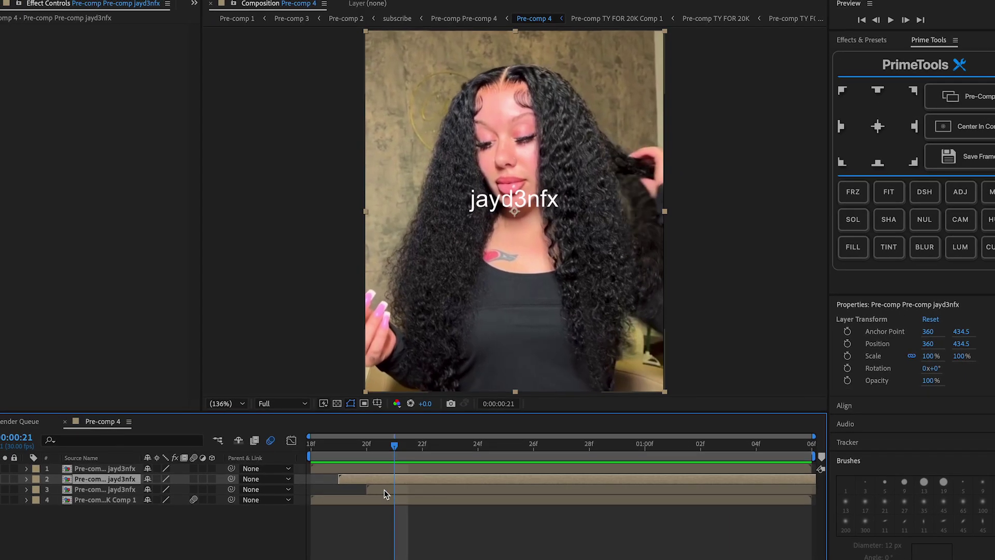
click(504, 341)
drag(391, 490, 583, 487)
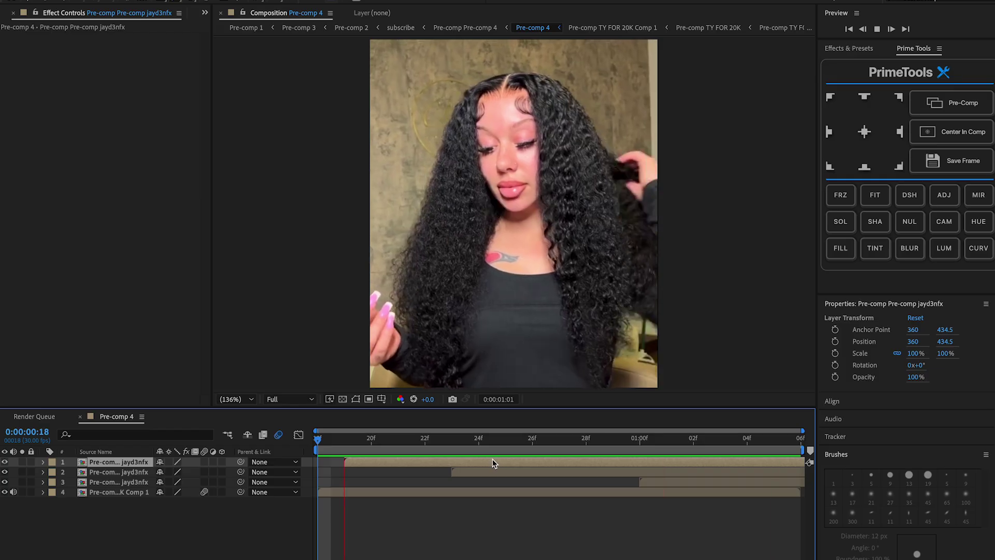
Split the "jay" pre-comp at frame 20 and stretch its one-frame first piece horizontally
drag(406, 455, 377, 452)
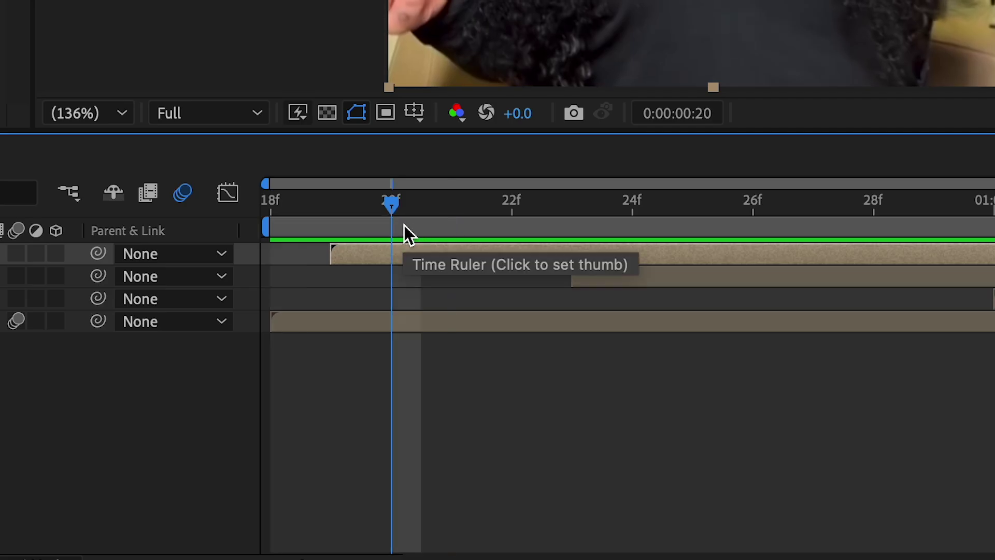
key(ctrl+shift+d)
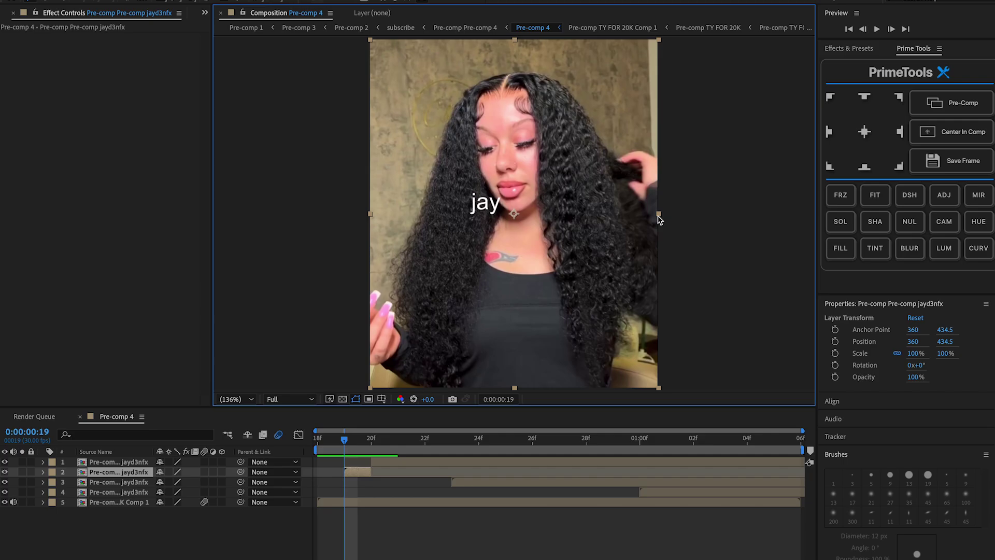
drag(659, 219, 769, 213)
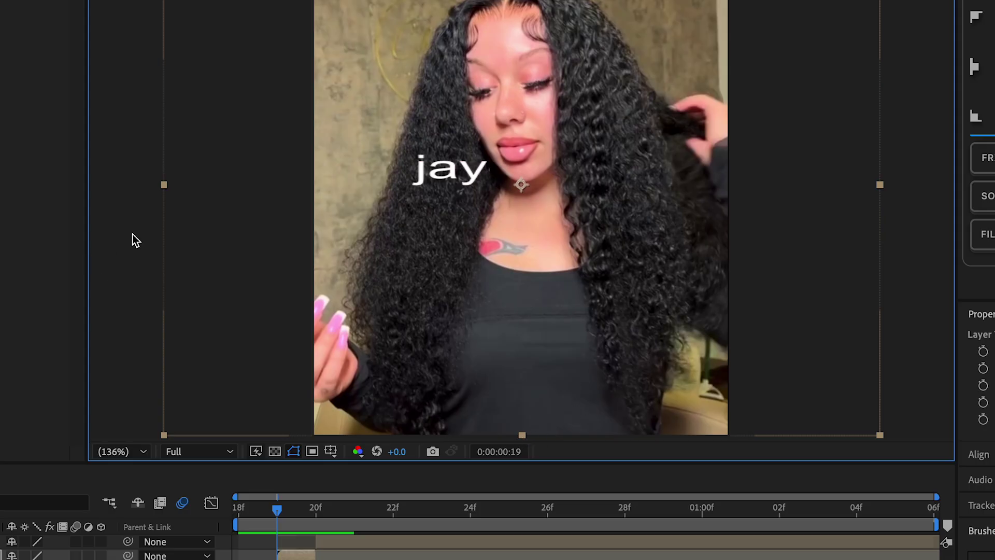
Split the "d3" pre-comp at frame 24 and stretch its first piece vertically to 520.4% at Y position 533.2
key(Page_Down)
key(Page_Down)
key(Page_Down)
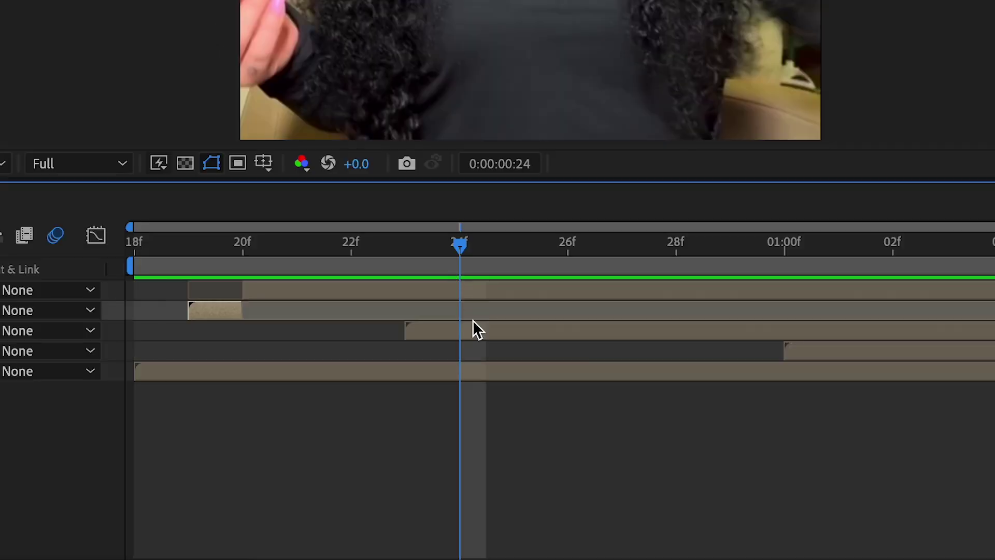
click(472, 330)
key(ctrl+shift+d)
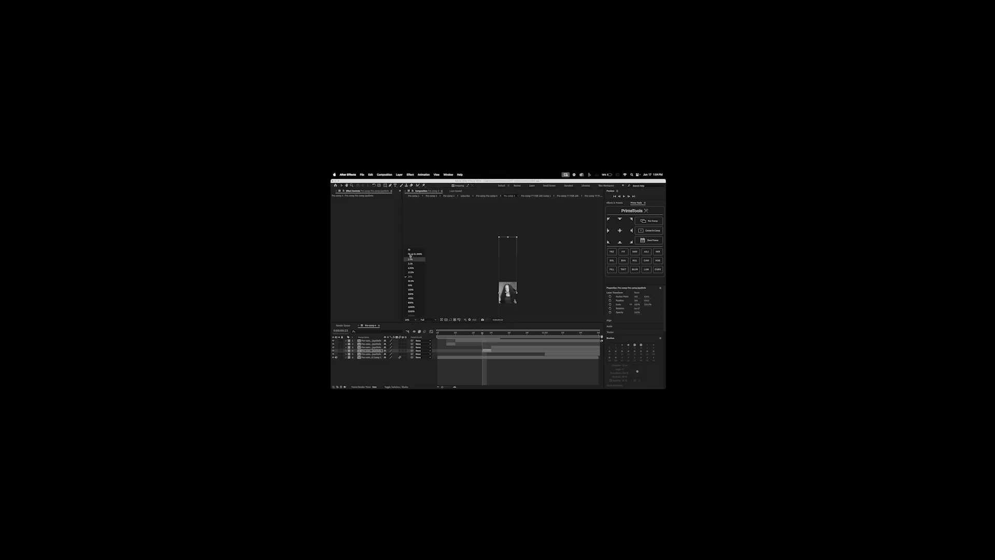
click(410, 254)
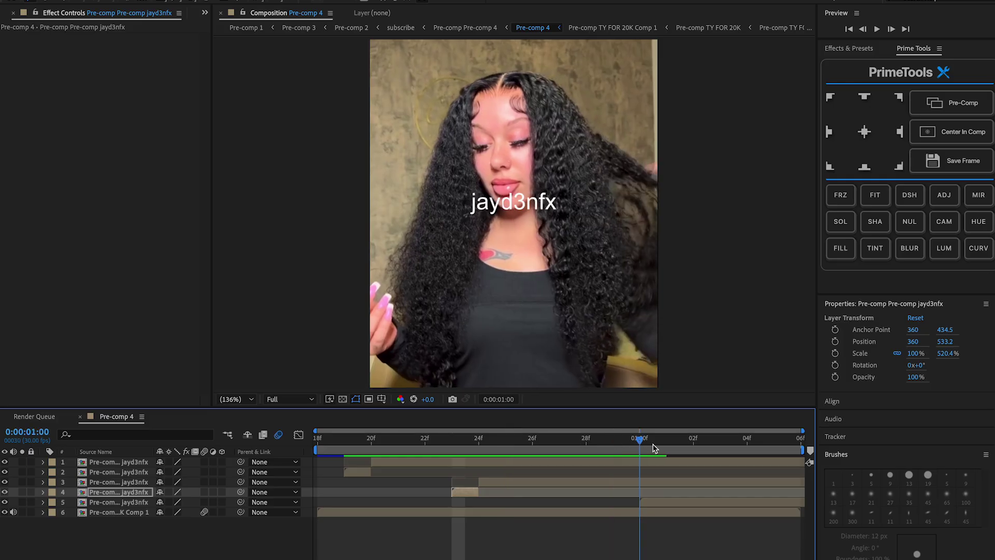
Split the "nfx" pre-comp at 0:00:01:01 and scale its first piece to 87.3% width and 151.9% height
click(659, 500)
key(ctrl+shift+d)
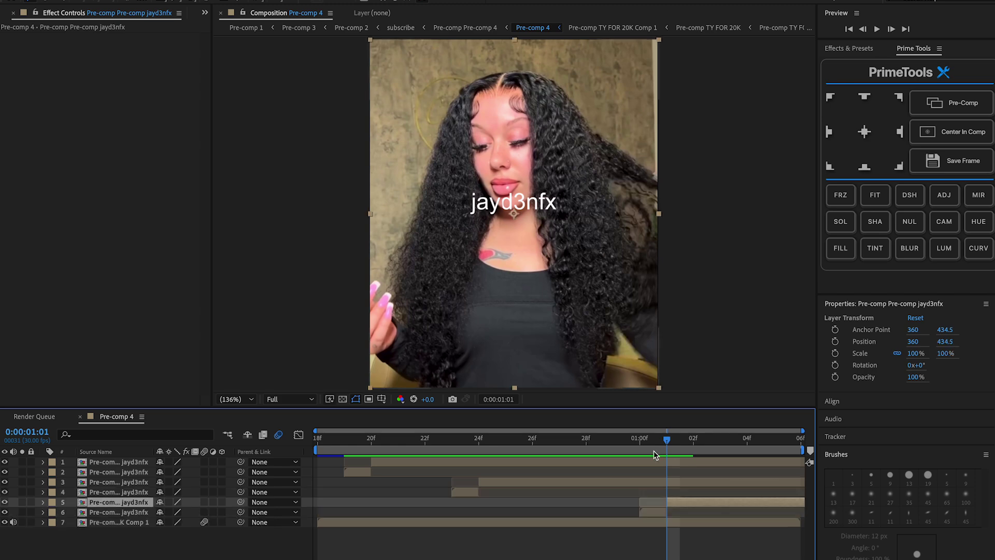
key(Page_Up)
click(652, 522)
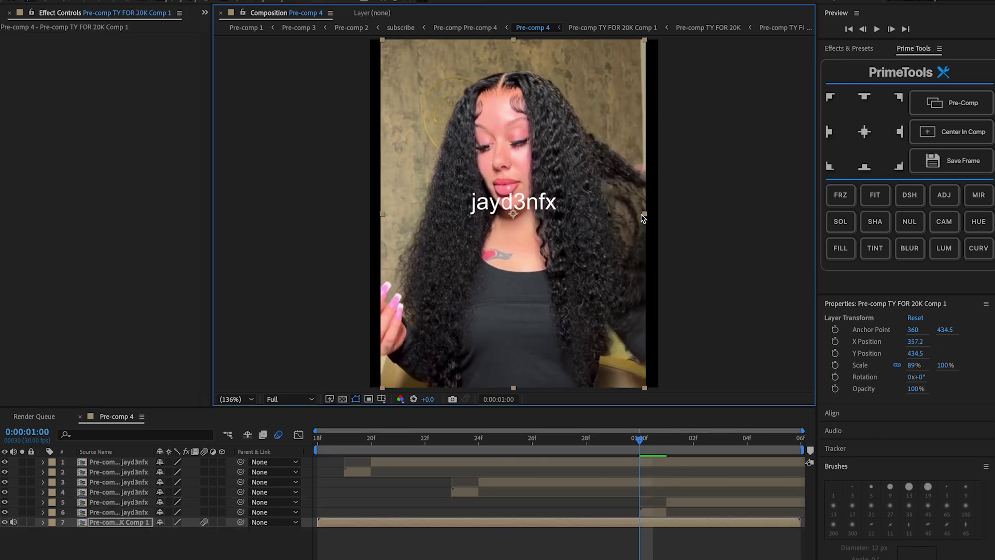
drag(174, 195, 320, 195)
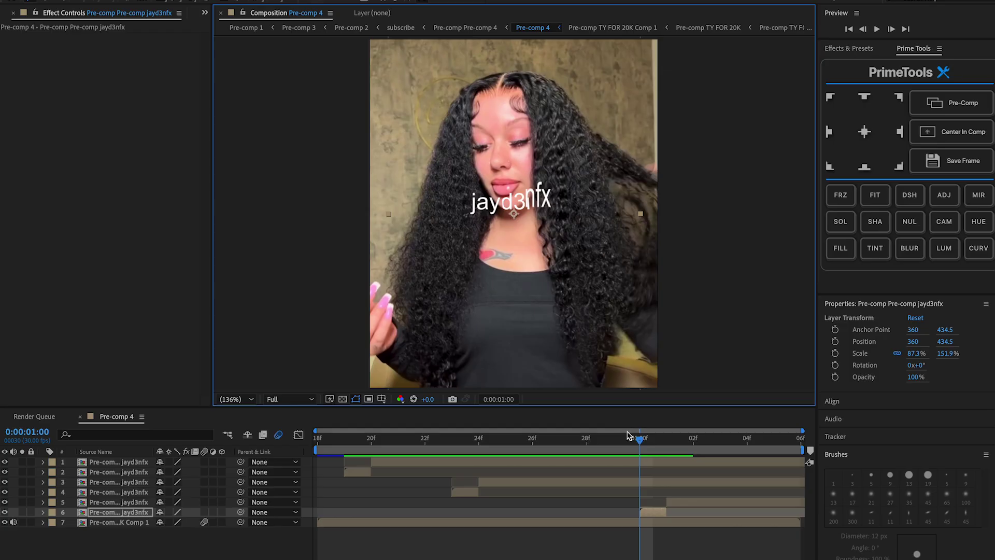
drag(629, 435, 213, 454)
key(space)
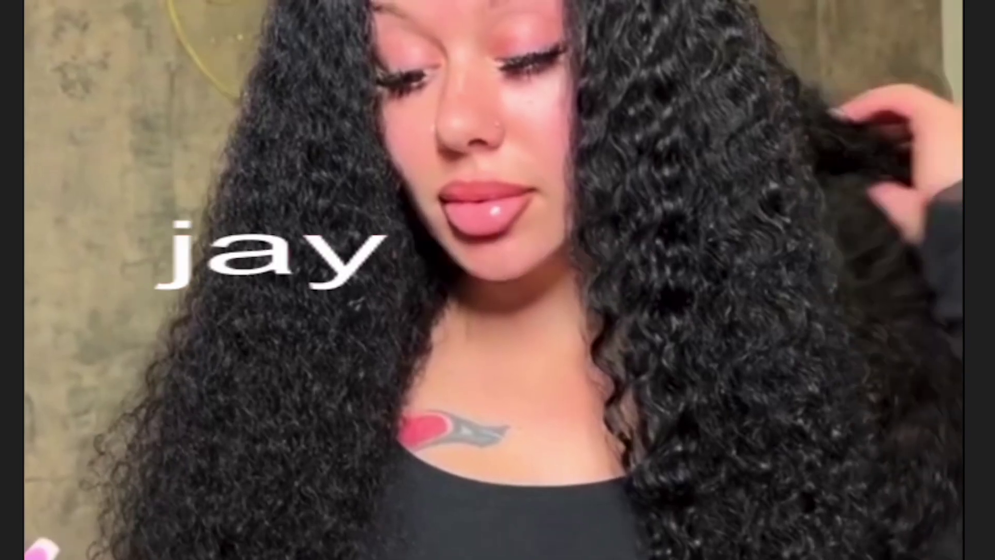
key(space)
Add a 720 x 869 px white solid with the current time at frame 19
key(Page_Down)
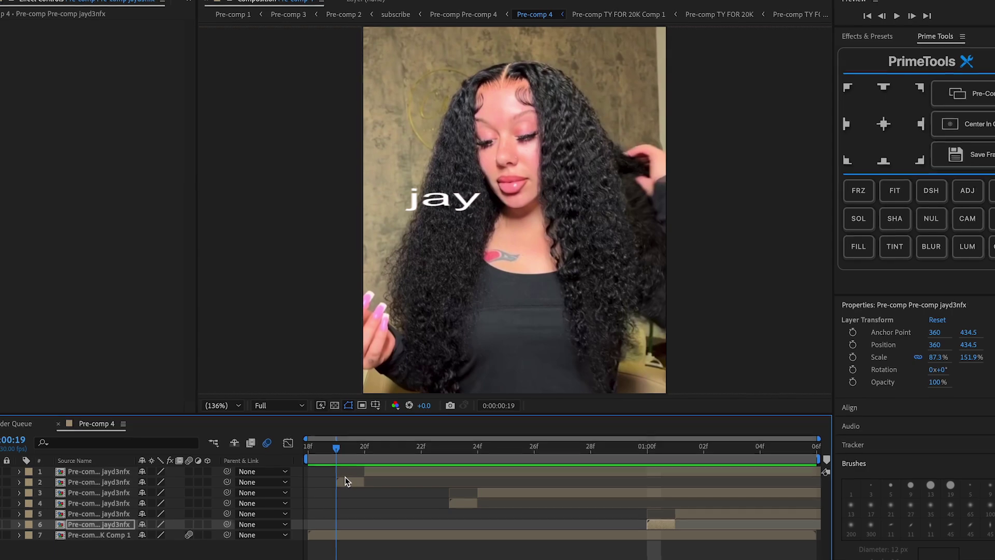
right_click(401, 559)
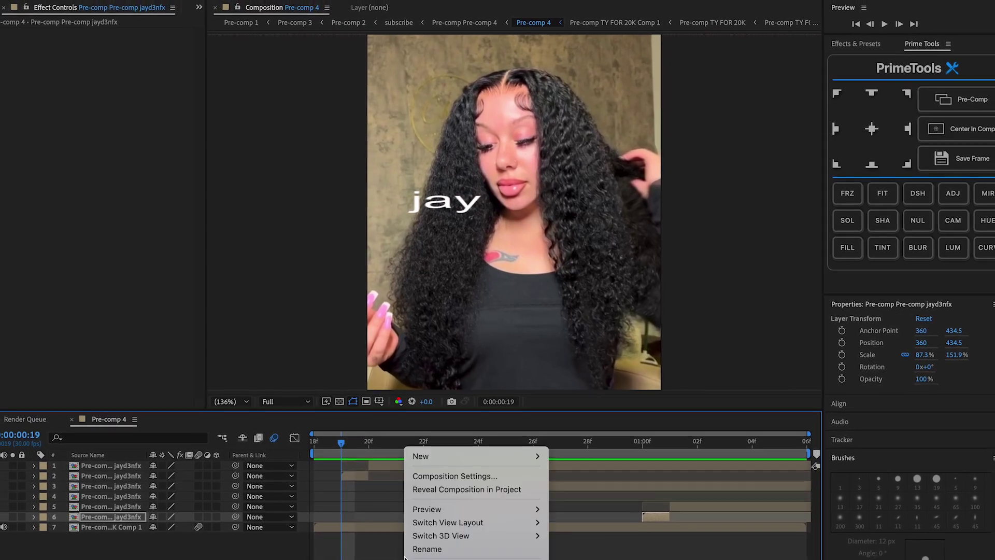
mouse_move(477, 455)
click(563, 485)
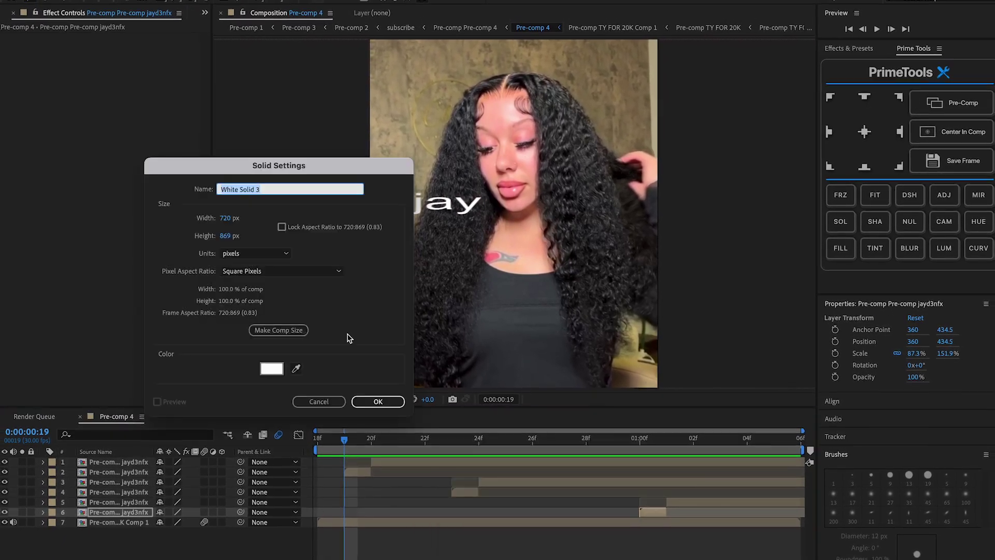
click(372, 399)
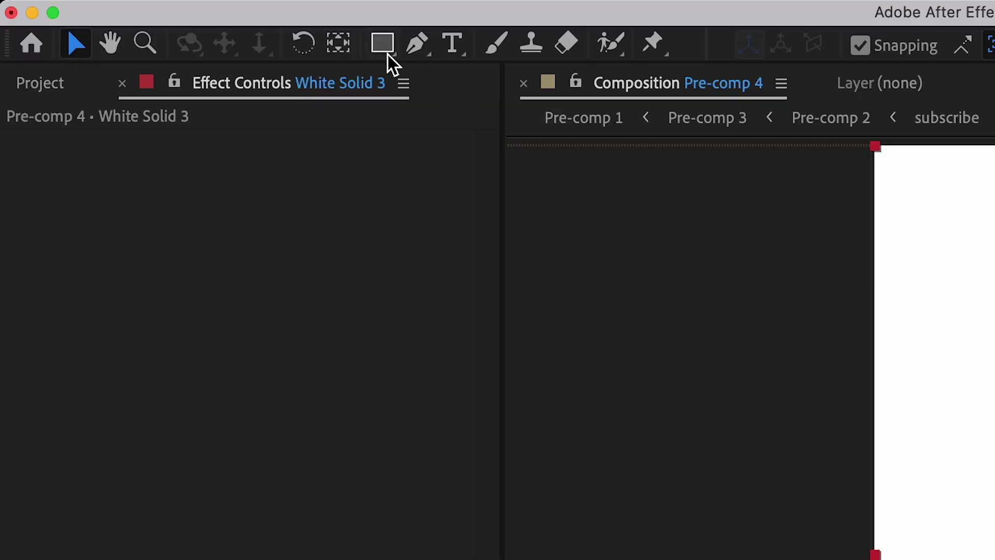
Reduce the white solid to a rectangular mask over the "j", widened to 147.1%, and trim it to frame 19 only
click(389, 54)
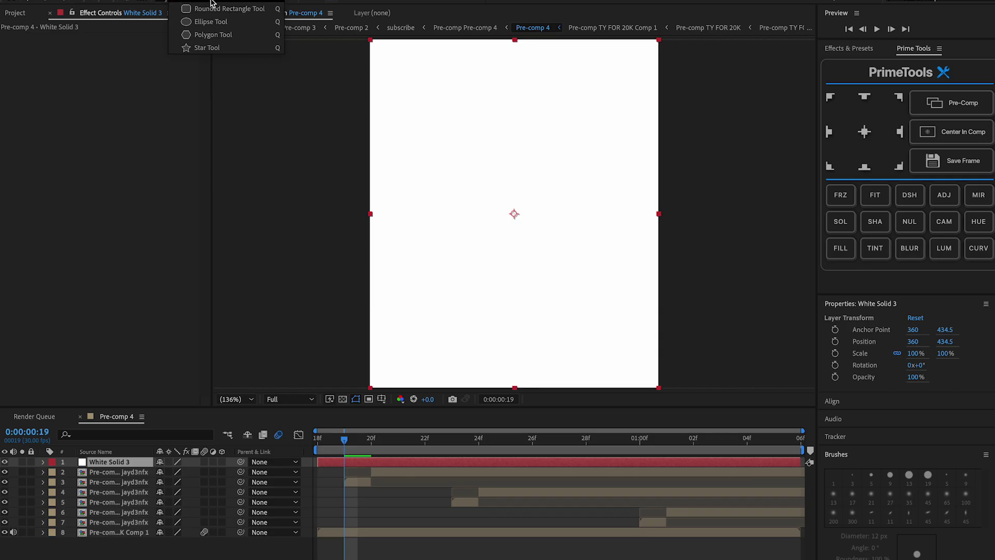
drag(442, 199, 456, 239)
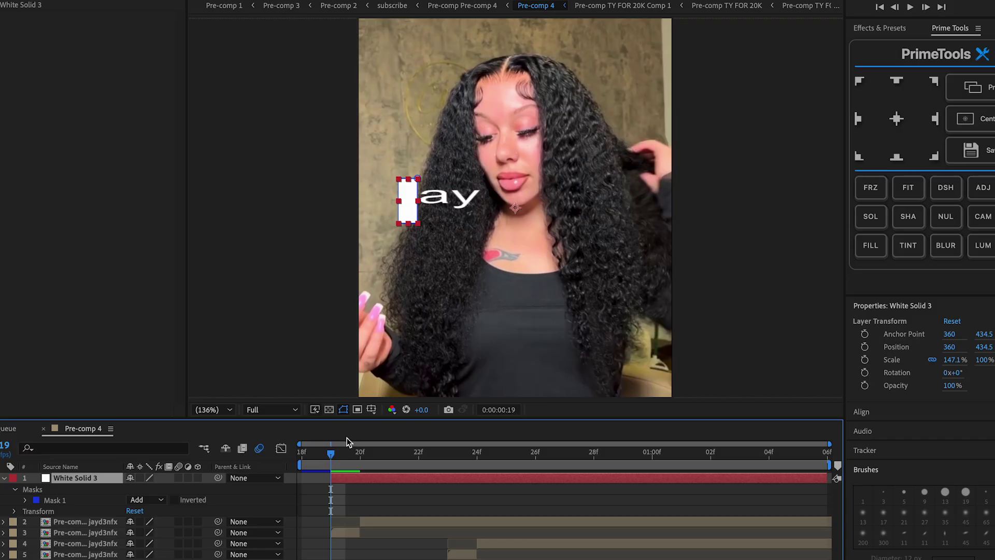
drag(341, 455, 351, 458)
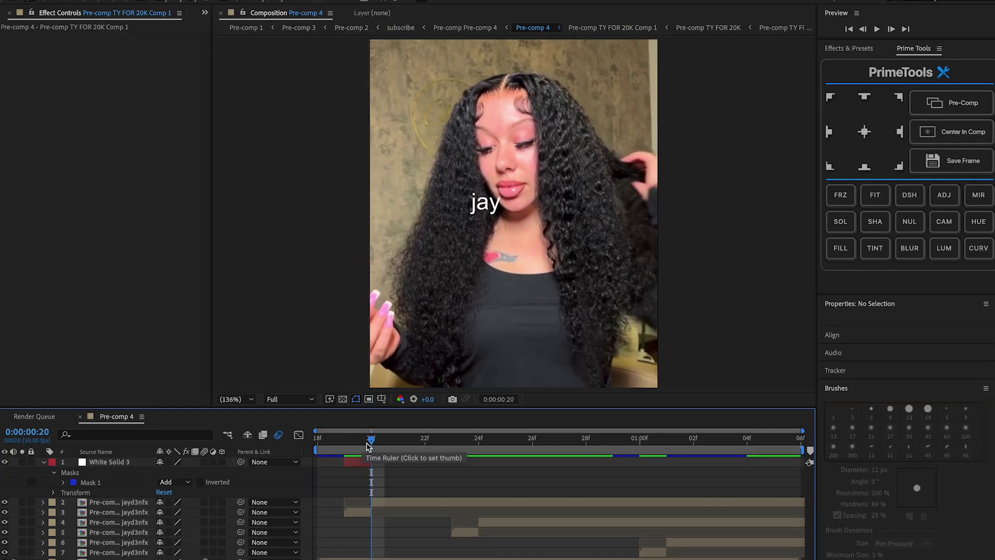
drag(364, 441, 170, 446)
key(space)
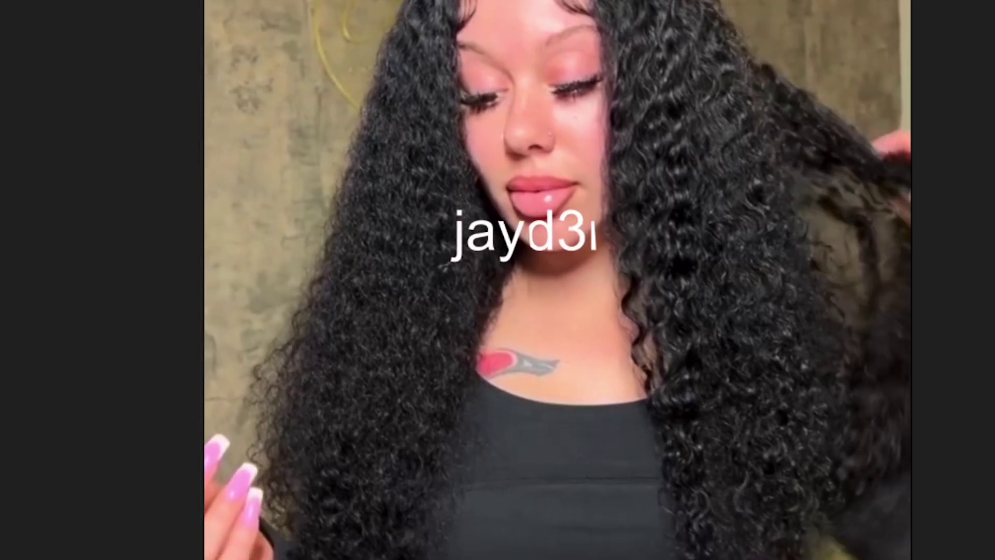
Add another white solid with the current time at frame 27 and lower its opacity to 40%
click(233, 18)
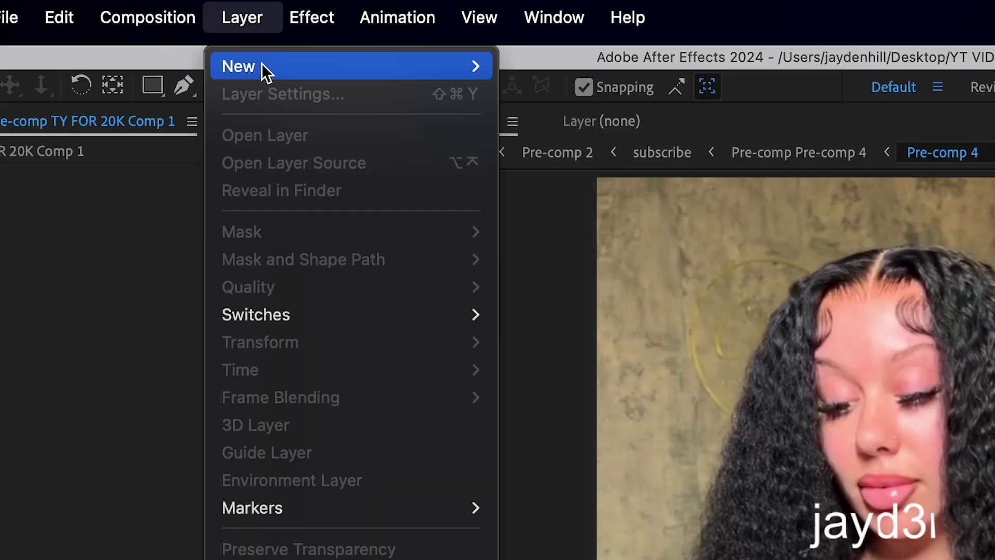
mouse_move(262, 65)
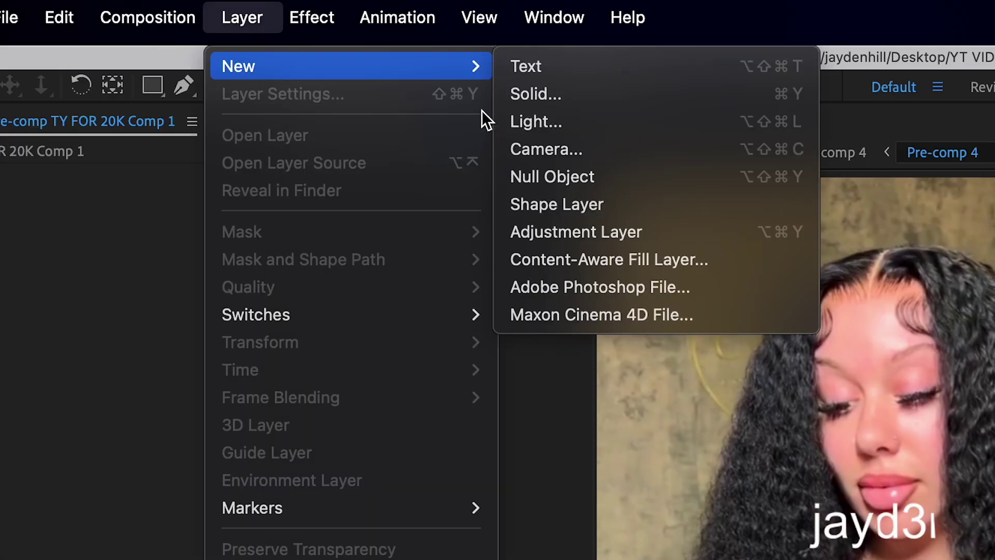
click(539, 95)
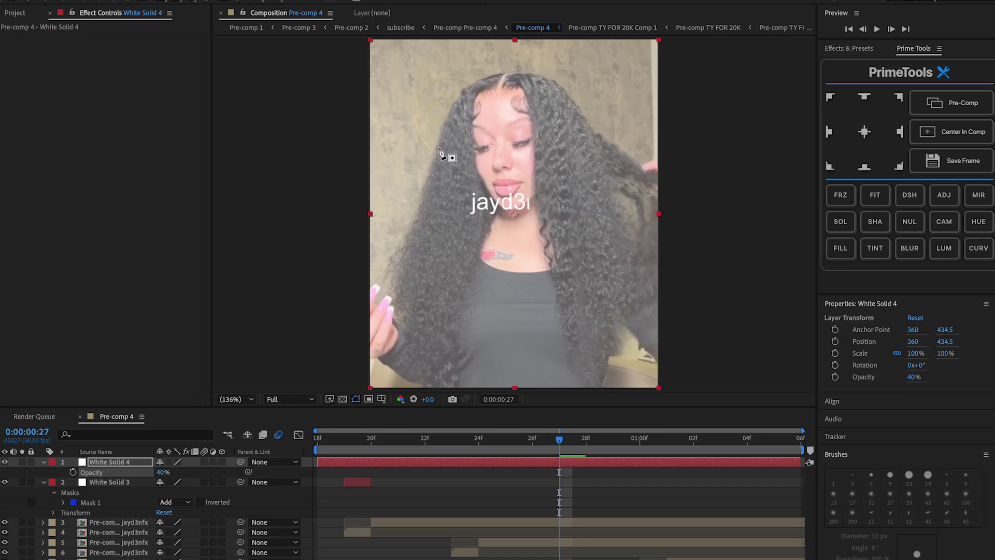
Draw a closed polygonal mask on the white solid, following the top of the woman's hair and across her face
click(436, 157)
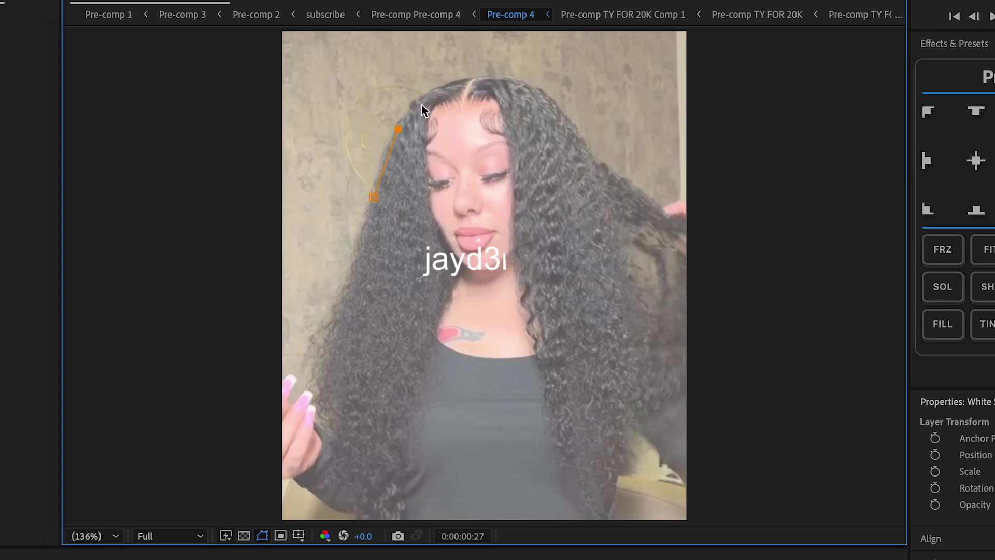
click(499, 72)
click(559, 99)
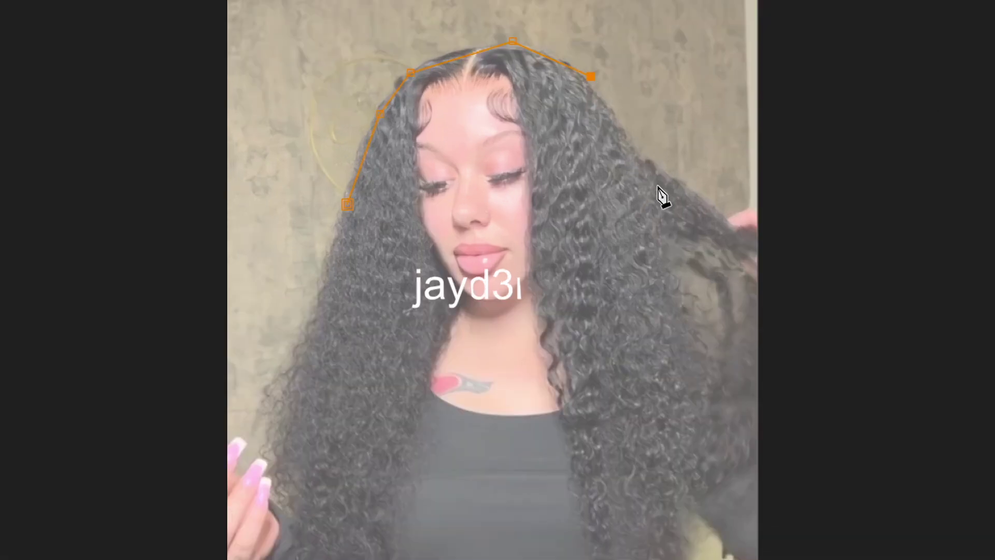
click(347, 206)
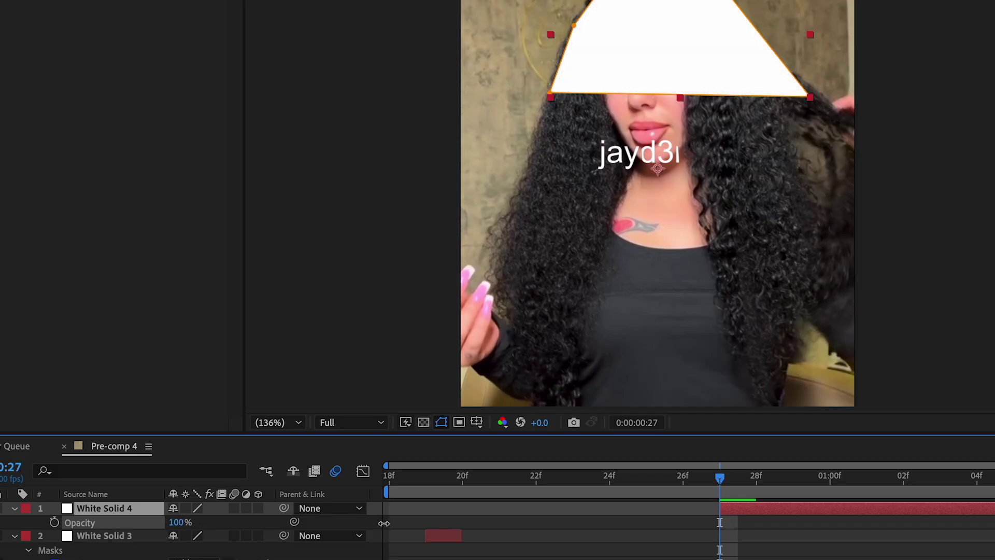
Trim the head-shaped white solid to frame 27 only
click(751, 483)
key(super+shift+d)
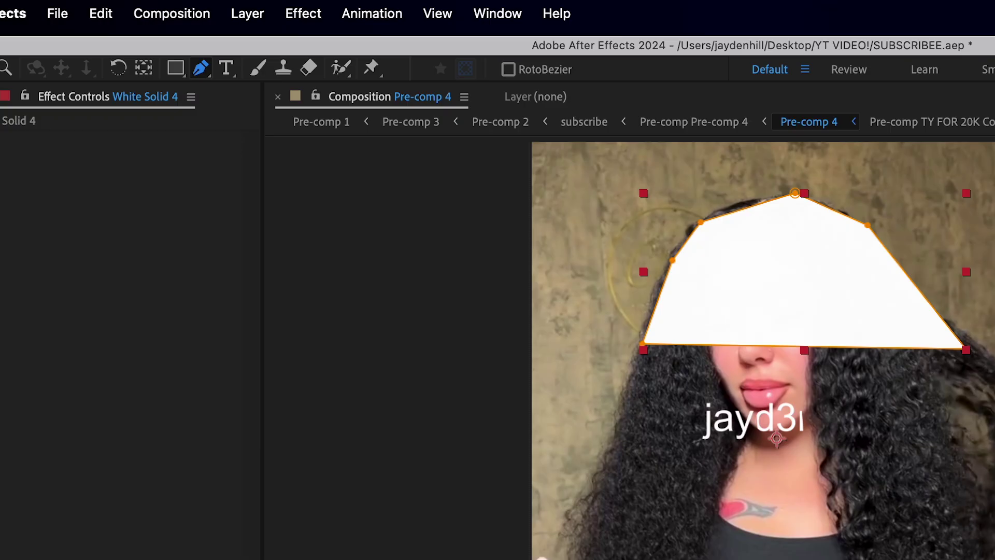
key(Delete)
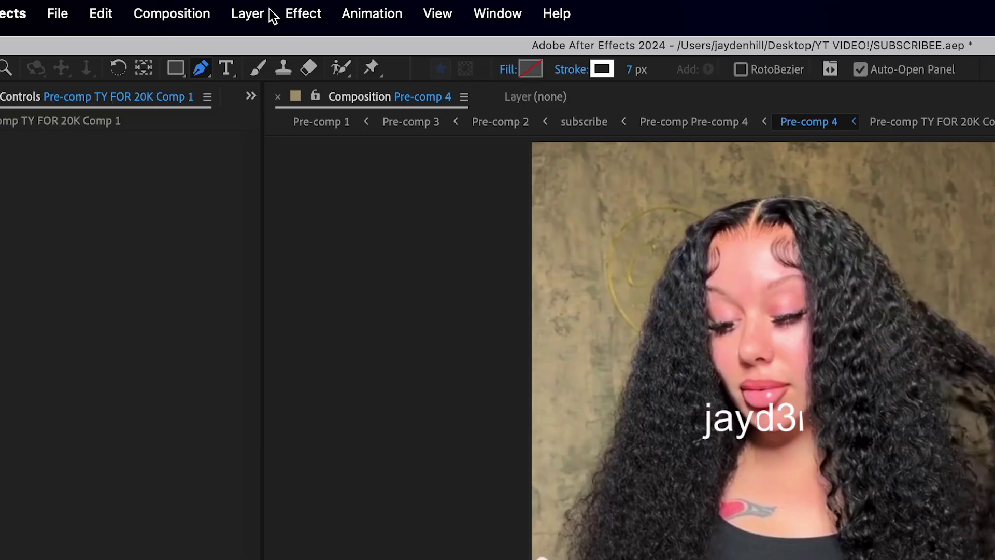
Add a 720 x 869 px white solid with the current time at frame 28 and lower its opacity to 28%
click(269, 10)
mouse_move(263, 53)
click(474, 81)
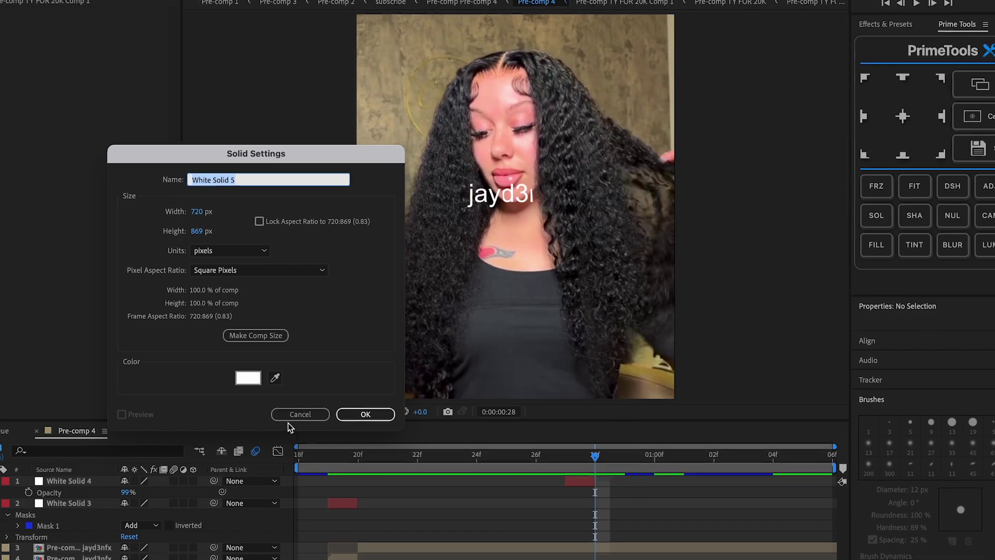
click(364, 414)
key(t)
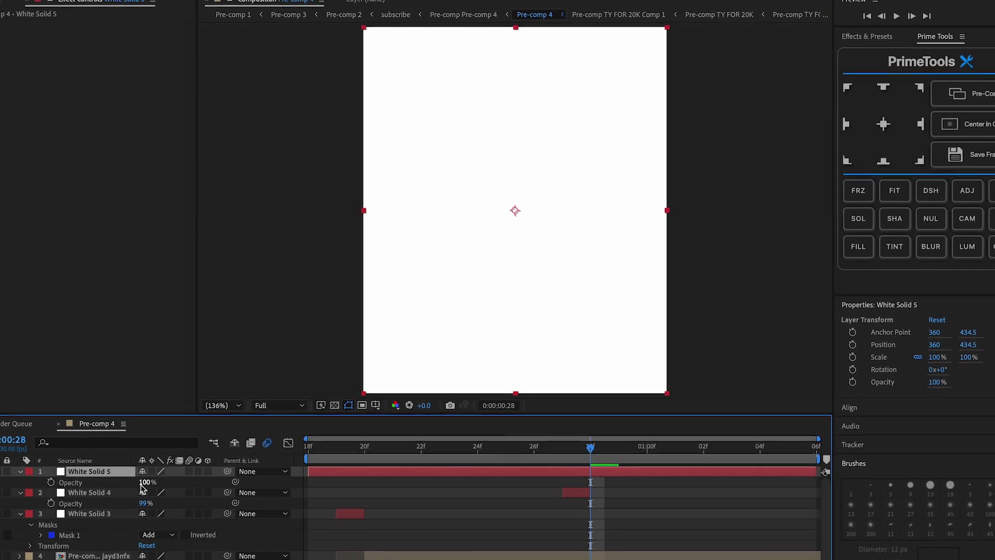
drag(143, 489, 107, 485)
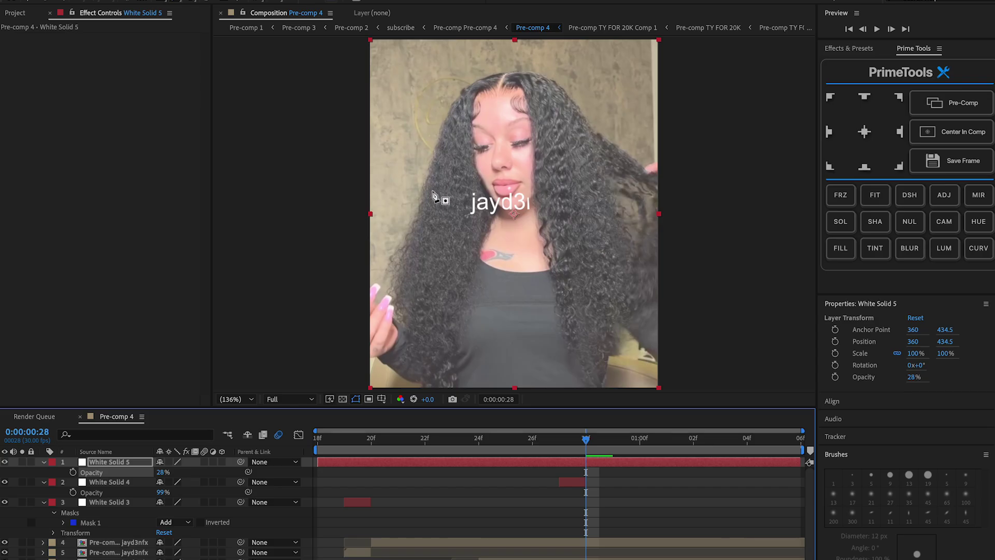
Reduce the white solid to a slanted four-sided mask across the neck and chest, and trim it to frame 28 only
click(423, 203)
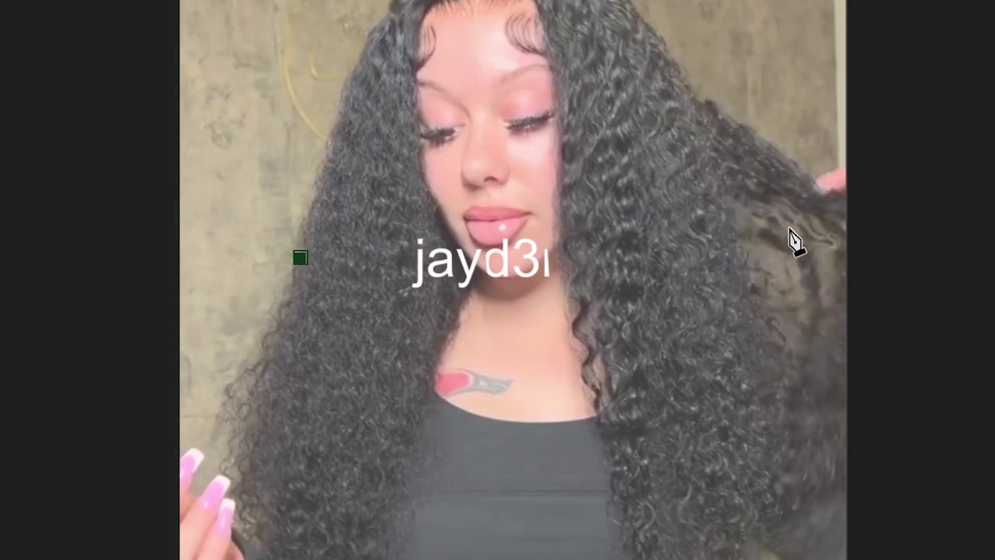
click(831, 398)
click(262, 394)
click(300, 258)
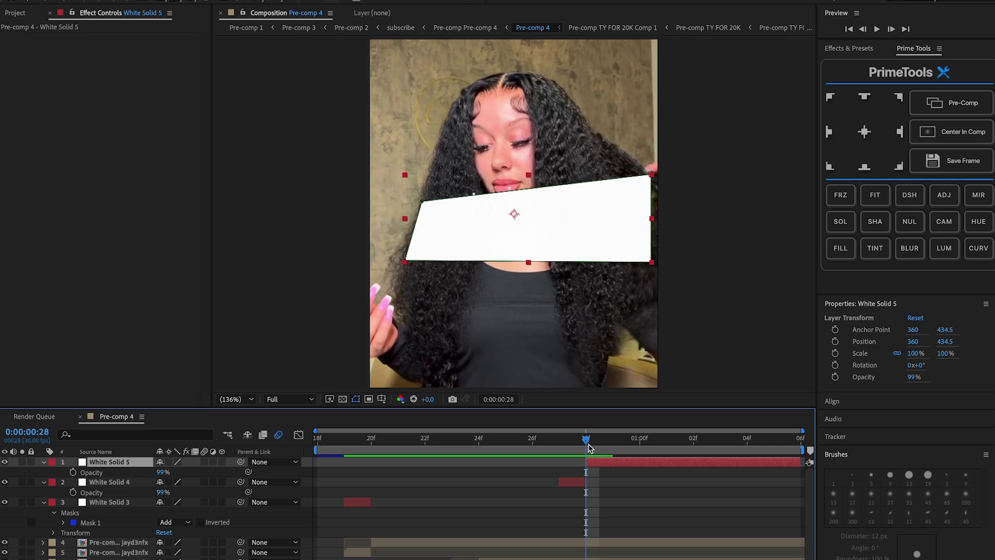
drag(589, 447, 608, 446)
Add another white solid with the current time at frame 29 and lower its opacity to 31%
click(284, 17)
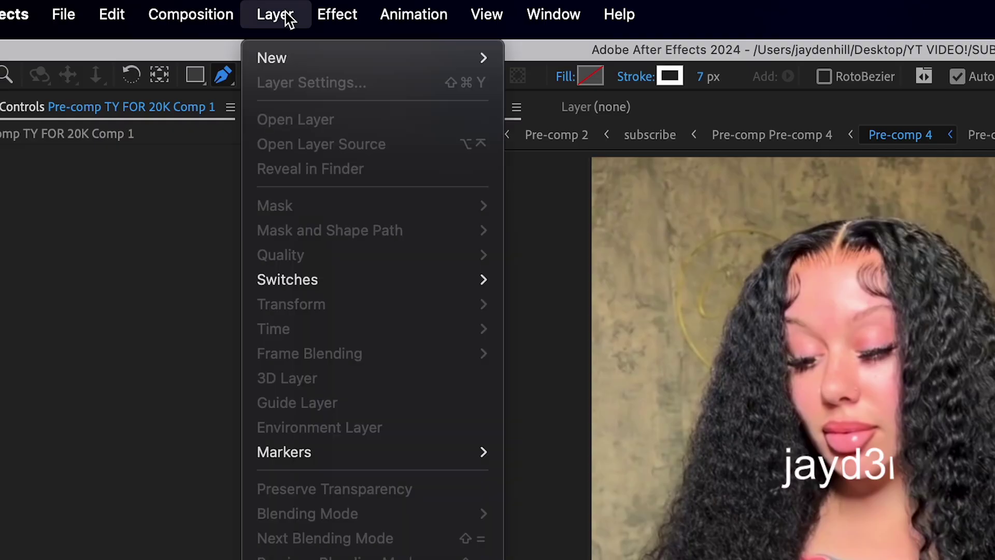
mouse_move(293, 59)
click(554, 86)
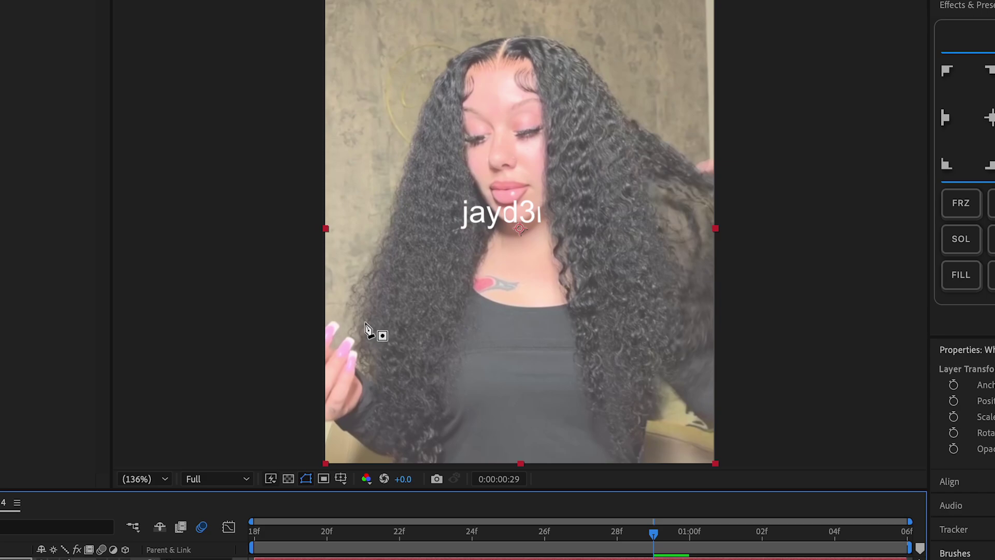
Draw an irregular mask on the white solid around the torso below the chest, and raise its opacity to 100%
click(364, 322)
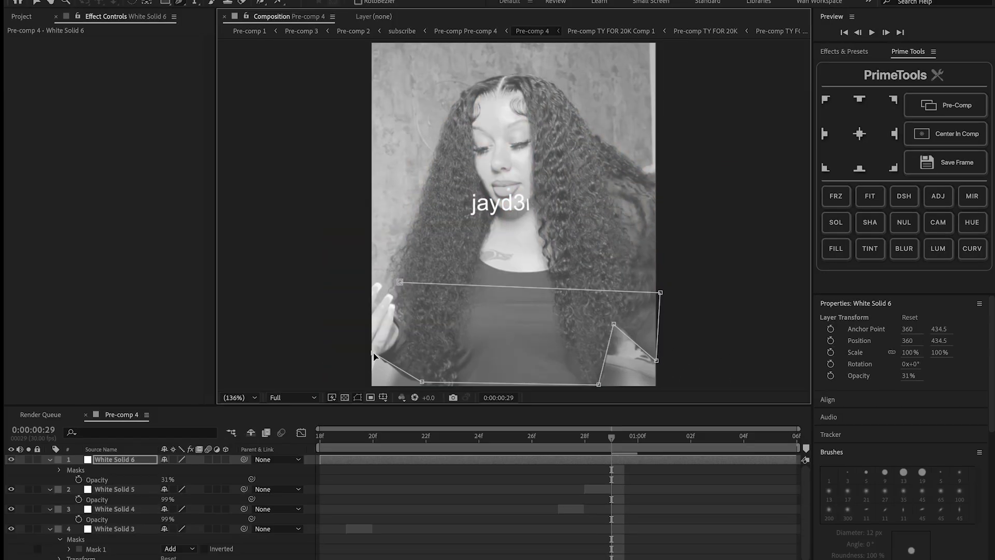
click(394, 296)
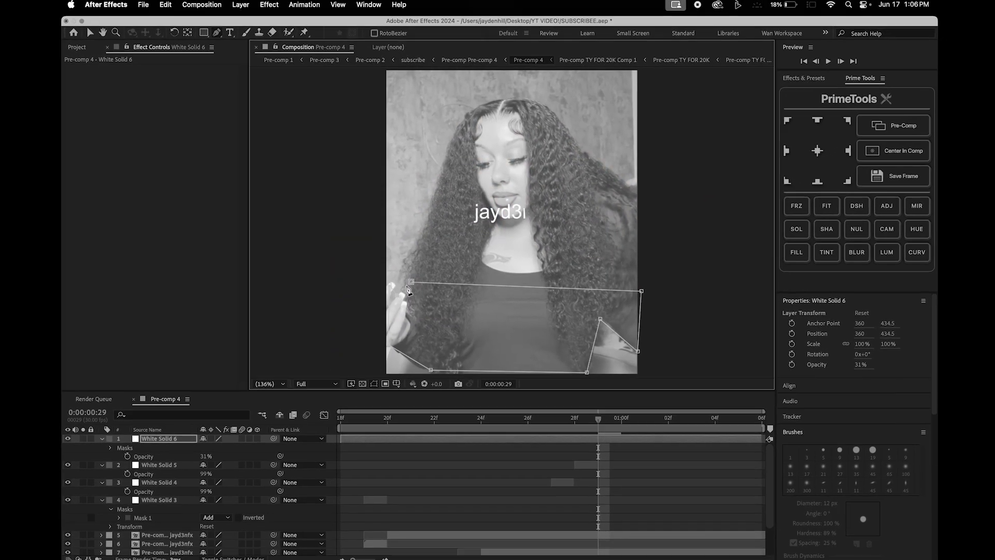
click(409, 282)
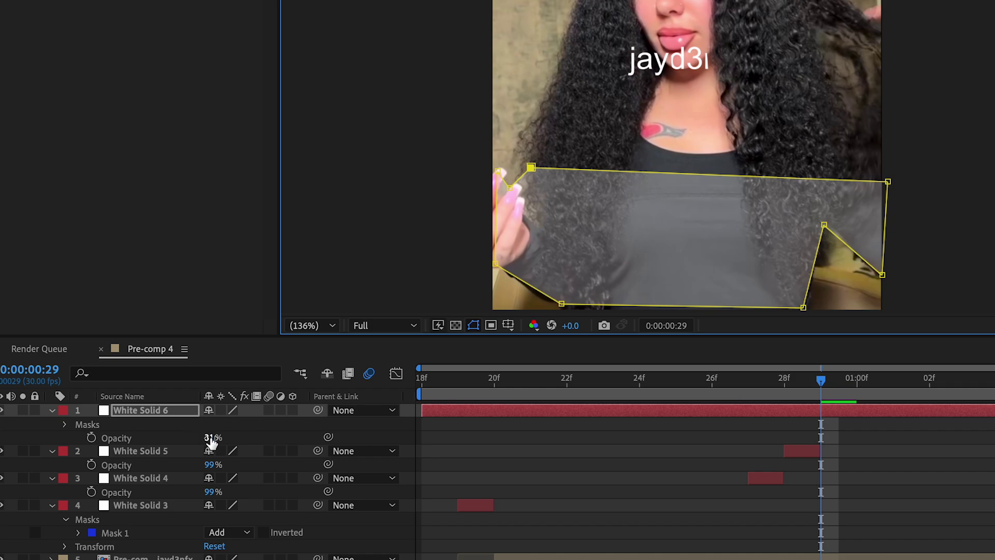
drag(210, 437, 406, 450)
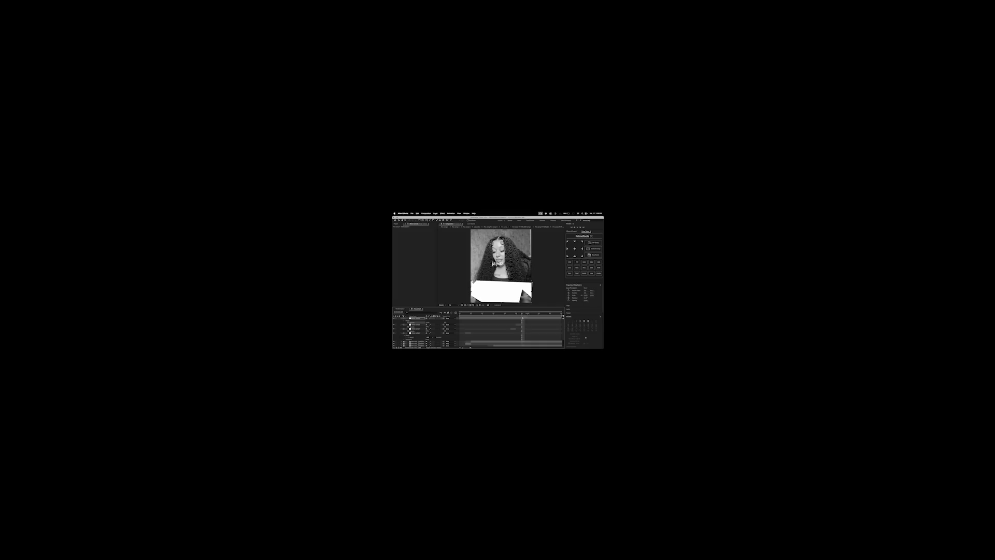
Trim the torso-shaped white solid to frame 29 only
key(ctrl+shift+d)
click(599, 474)
key(Delete)
click(621, 460)
key(Page_Down)
key(ctrl+shift+d)
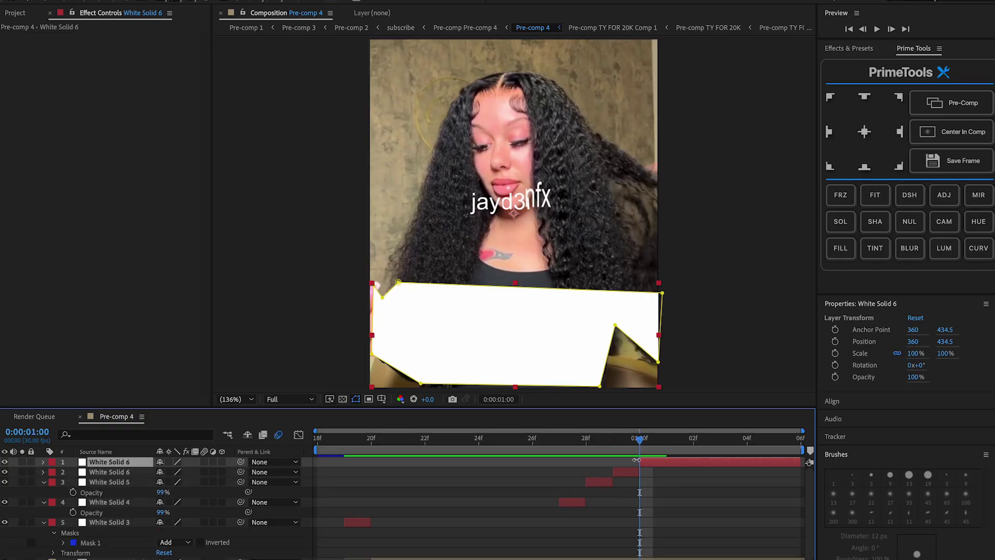
key(Delete)
Stagger the flashes by moving White Solid 4 to frame 26, White Solid 5 to frame 22 and White Solid 6 to 0:00:01:03, and preview them
key(space)
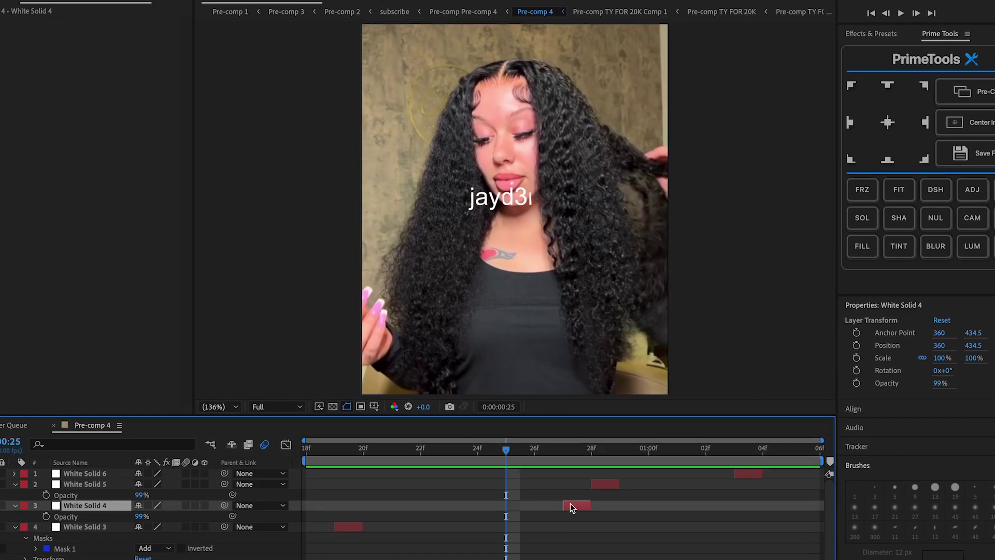
drag(570, 506, 484, 506)
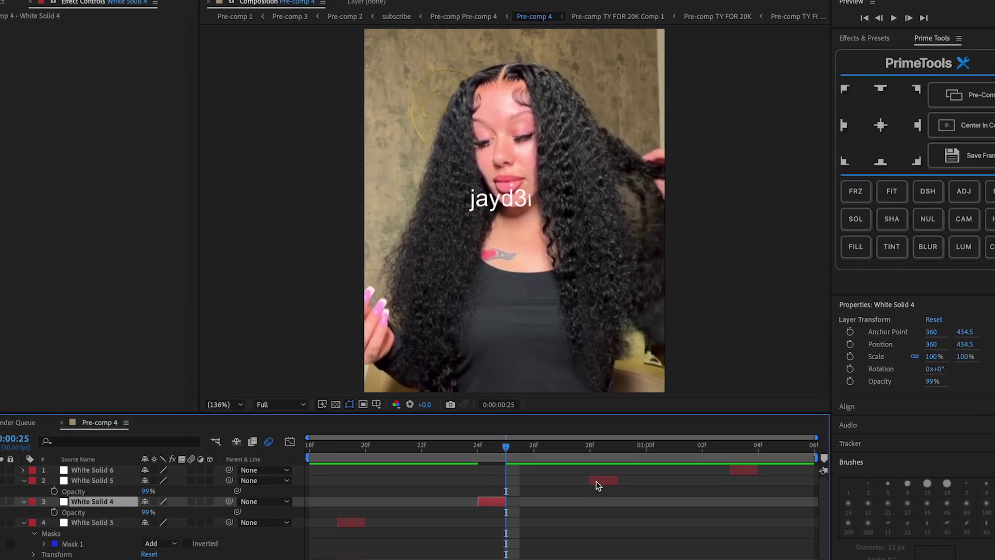
drag(599, 483, 400, 484)
drag(491, 498, 548, 497)
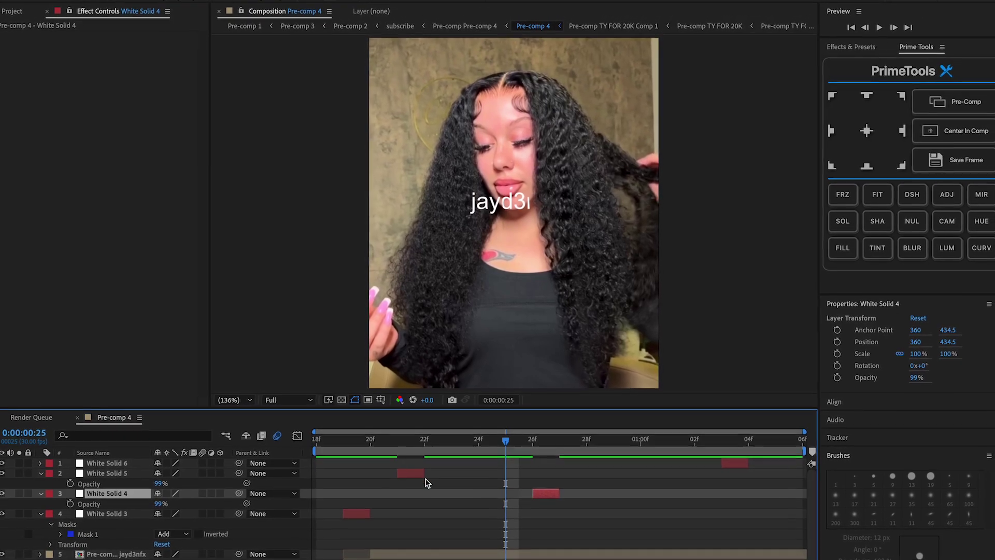
drag(412, 478, 442, 477)
key(space)
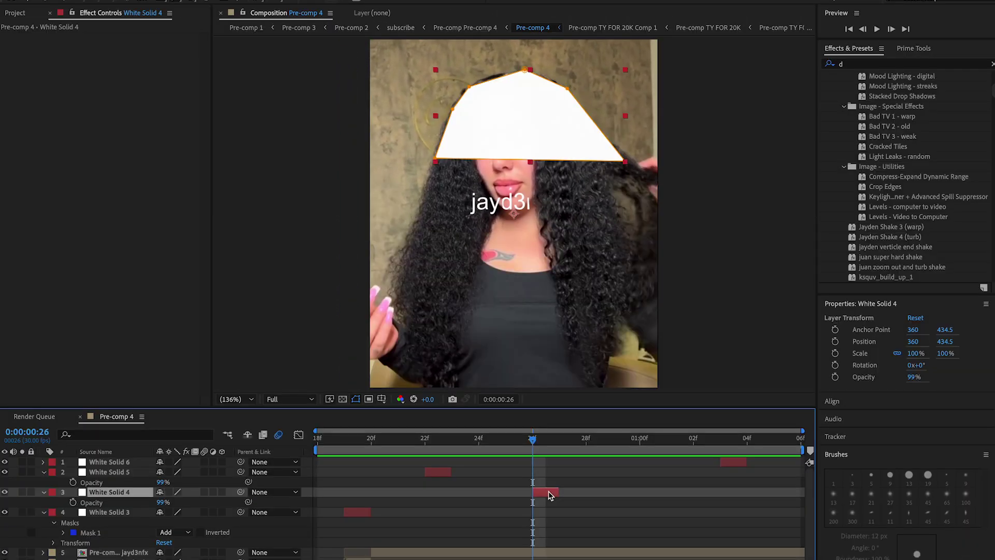
Pre-compose the White Solid 4 layer and apply the Deep Glow effect to the pre-comp
click(914, 49)
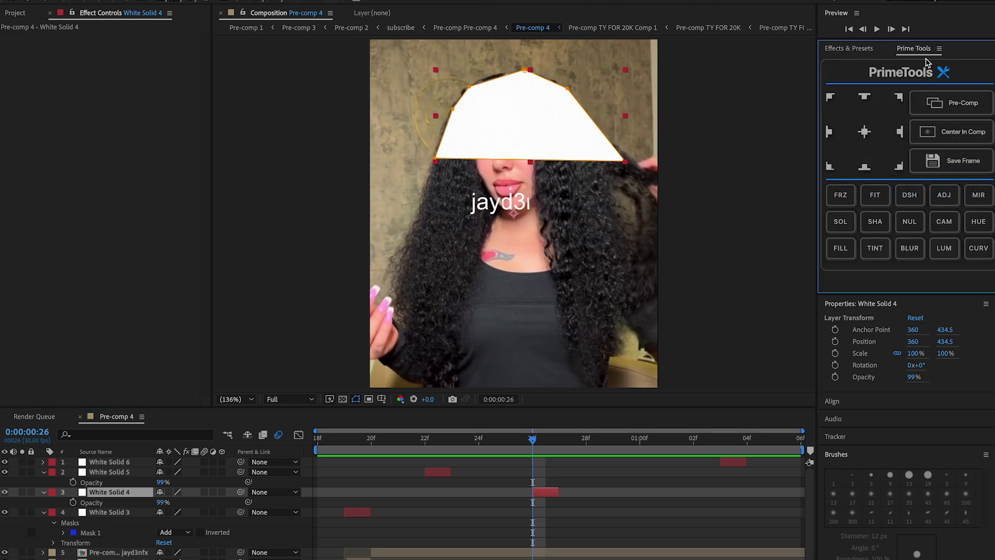
click(956, 106)
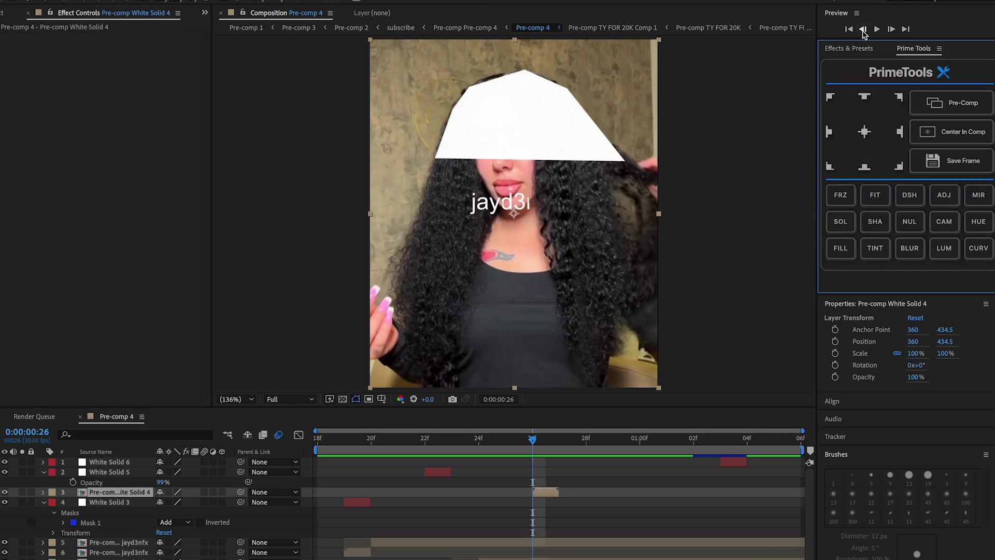
click(852, 48)
click(853, 67)
text(deep)
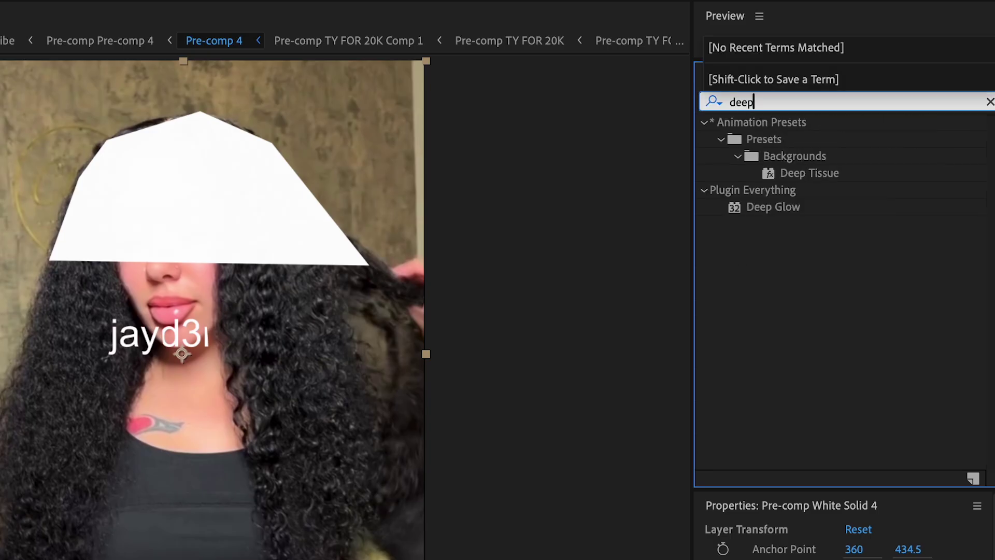
double_click(795, 206)
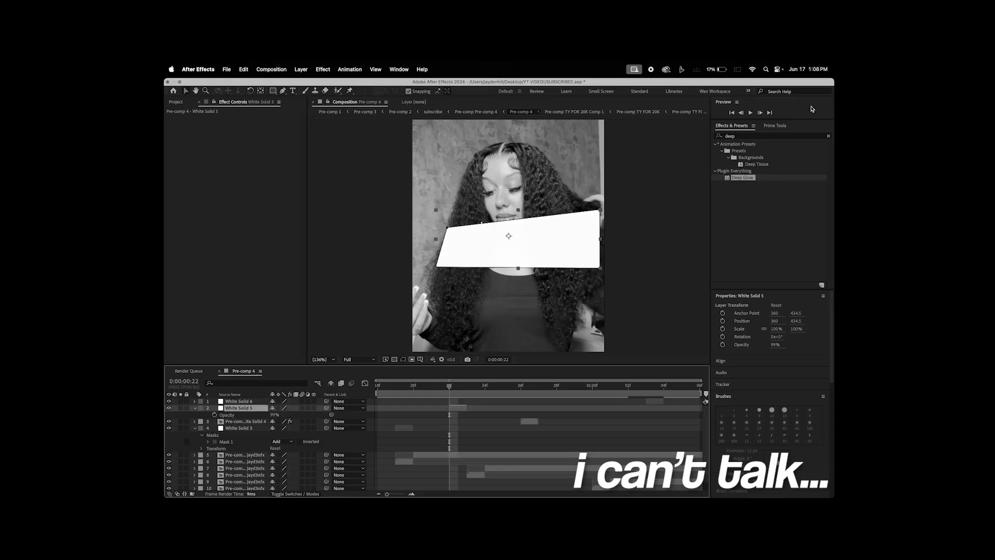
Pre-compose the White Solid 5 layer at frame 22
click(939, 37)
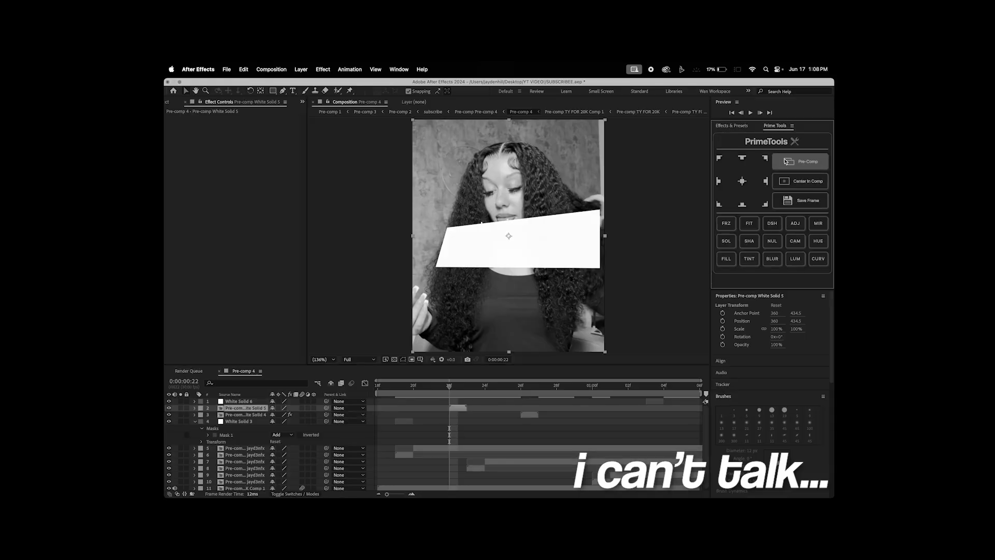